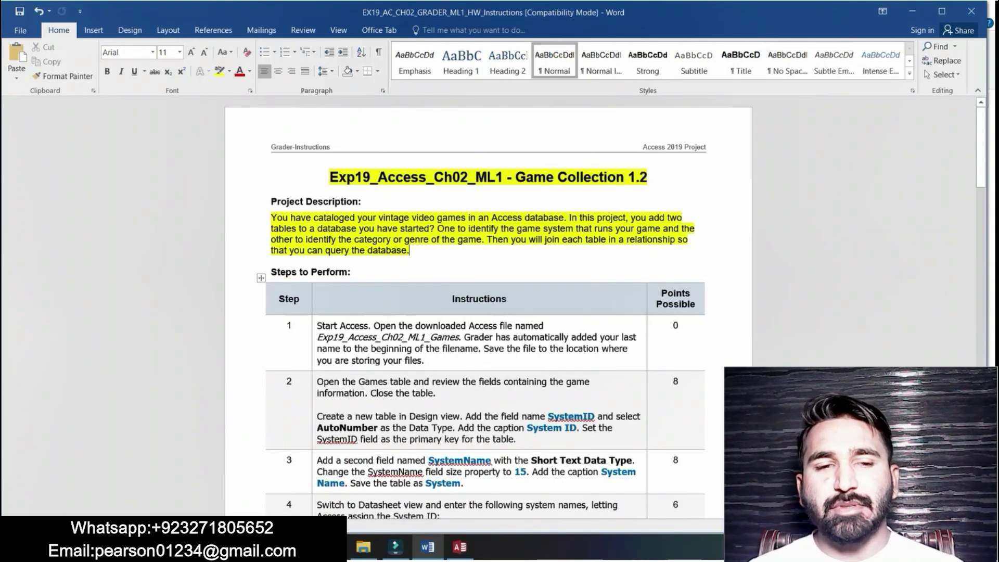
# Highlight the step 1 instructions in yellow in the Word document.
pyautogui.click(315, 329)
pyautogui.click(363, 306)
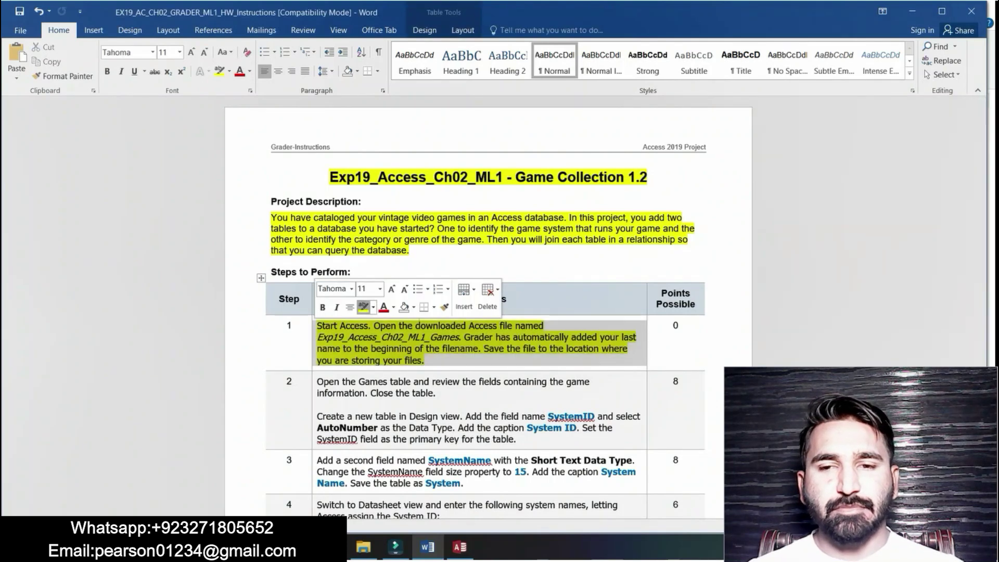
pyautogui.click(425, 360)
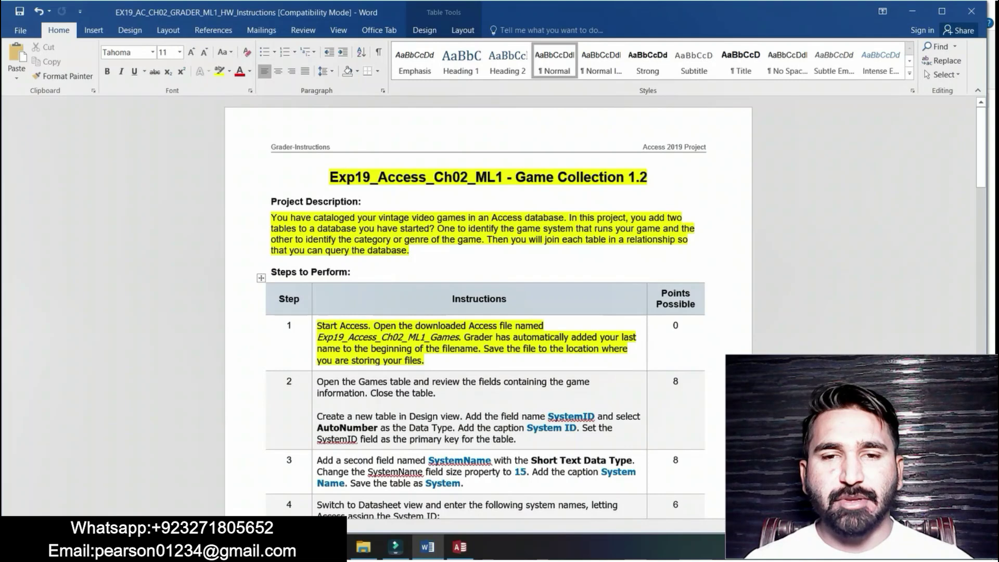
# Check the Exp19_Access_Ch02_ML1_Games file named in step 1 against the open Access database, and return to the Word instructions.
pyautogui.moveTo(317, 337); pyautogui.dragTo(461, 337)
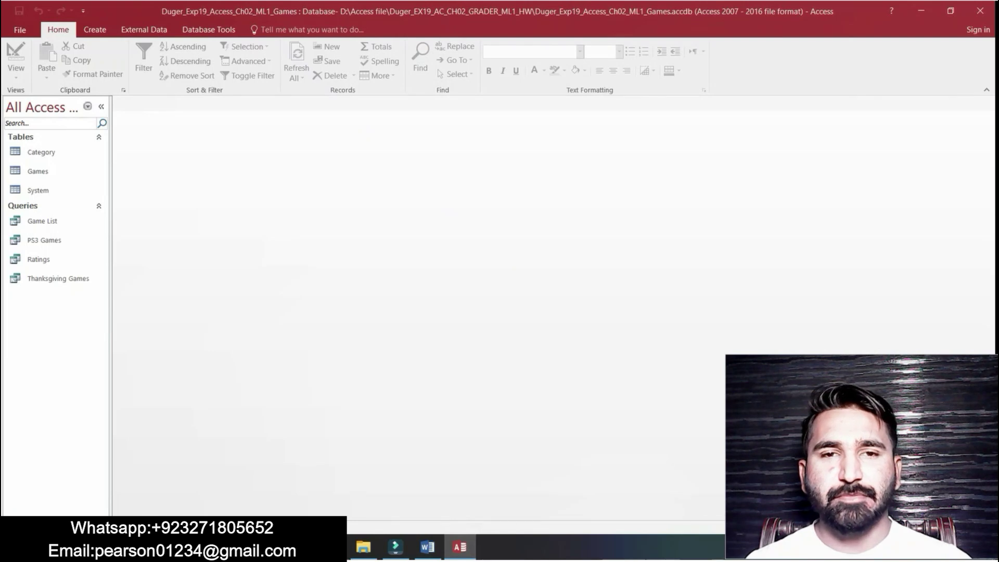
pyautogui.moveTo(428, 546)
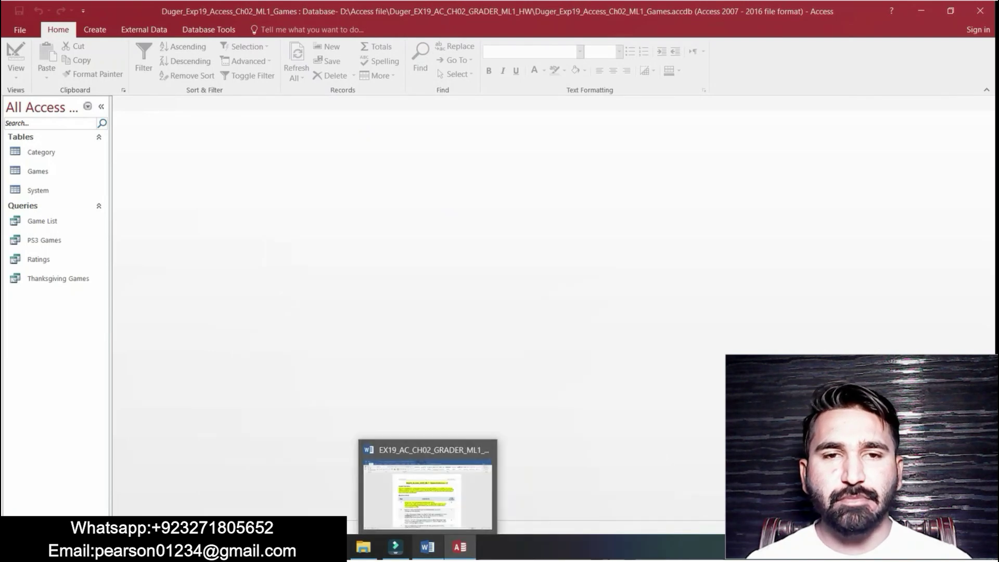
pyautogui.click(426, 481)
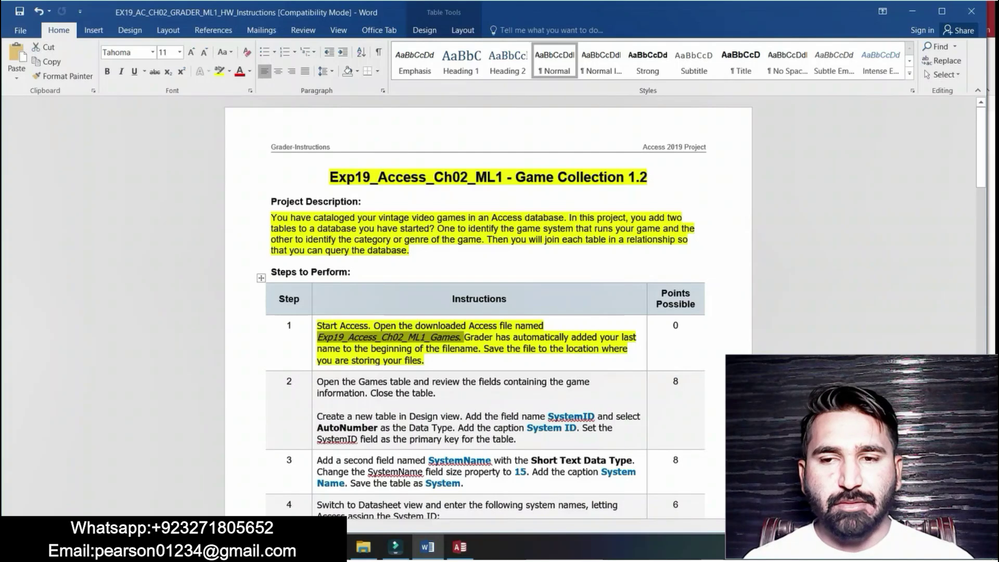
pyautogui.click(425, 360)
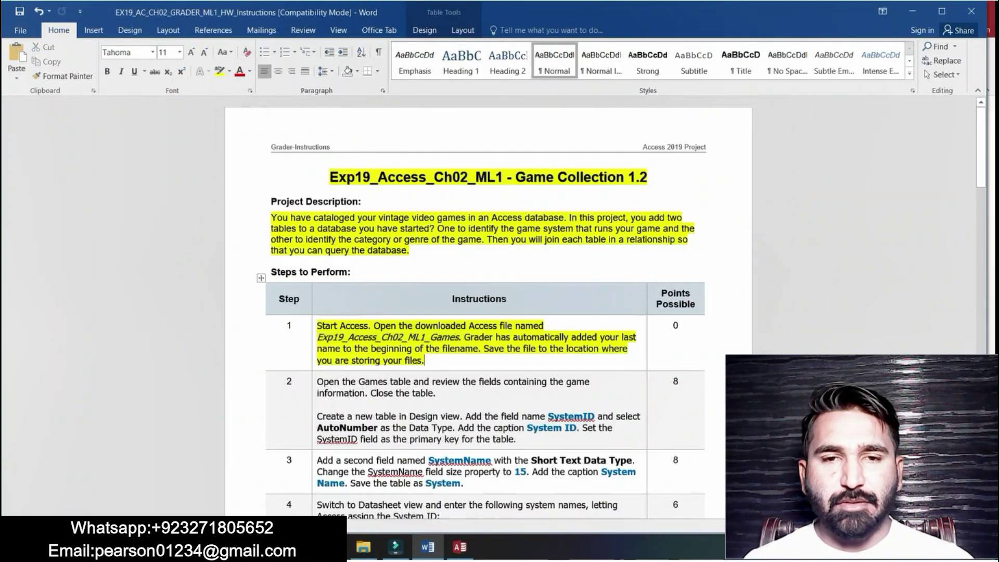
# Highlight all of the step 2 instructions in yellow.
pyautogui.moveTo(980, 155); pyautogui.dragTo(980, 177)
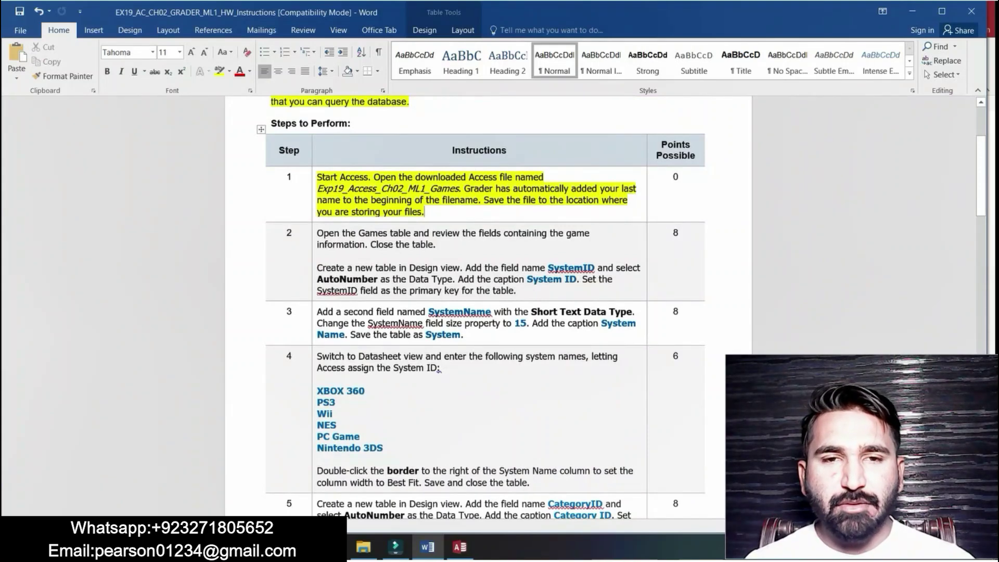
pyautogui.click(315, 234)
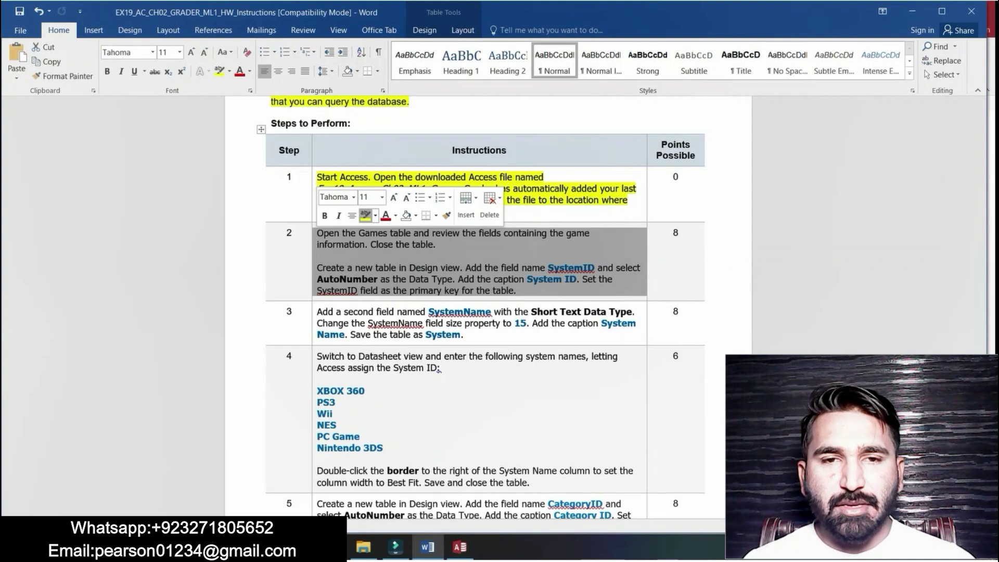
pyautogui.click(366, 215)
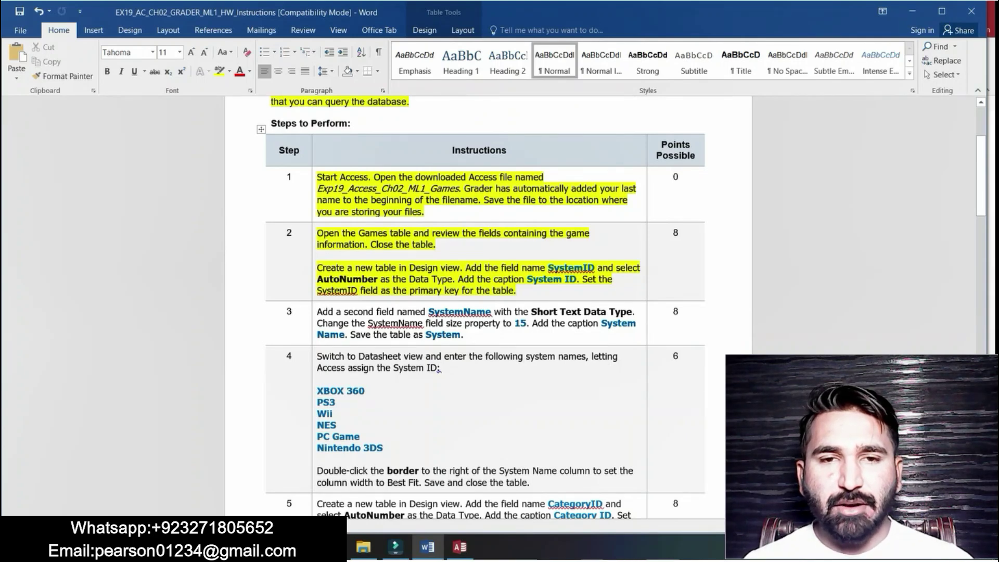
# Switch to the Access database, open the Games table to review its fields, and close it.
pyautogui.moveTo(317, 233); pyautogui.dragTo(436, 244)
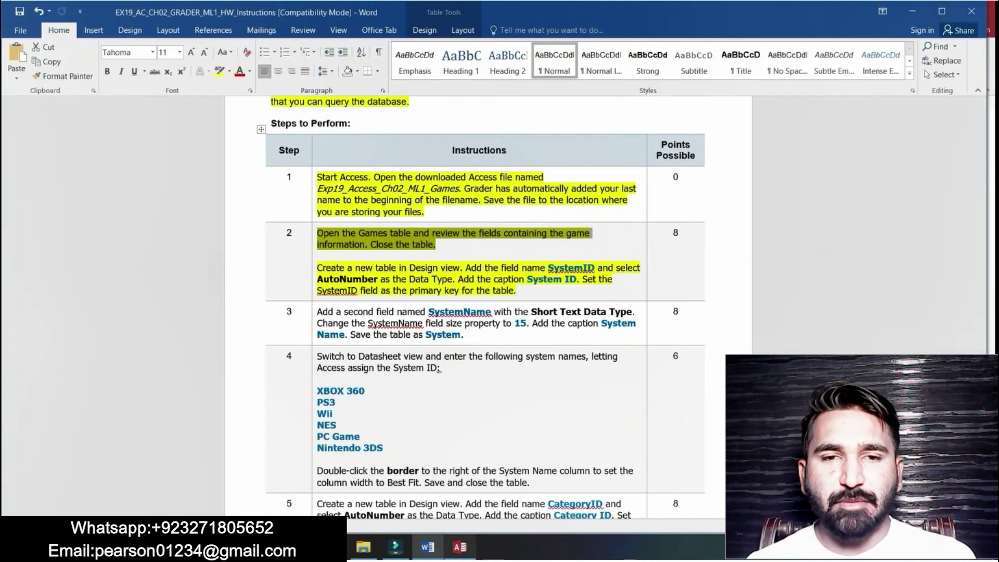
pyautogui.click(459, 547)
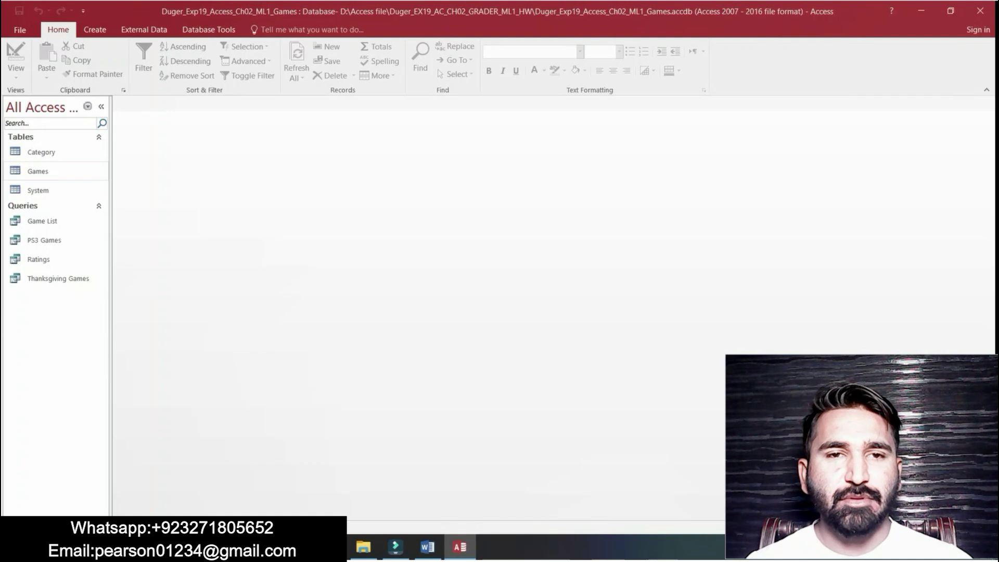
pyautogui.doubleClick(38, 171)
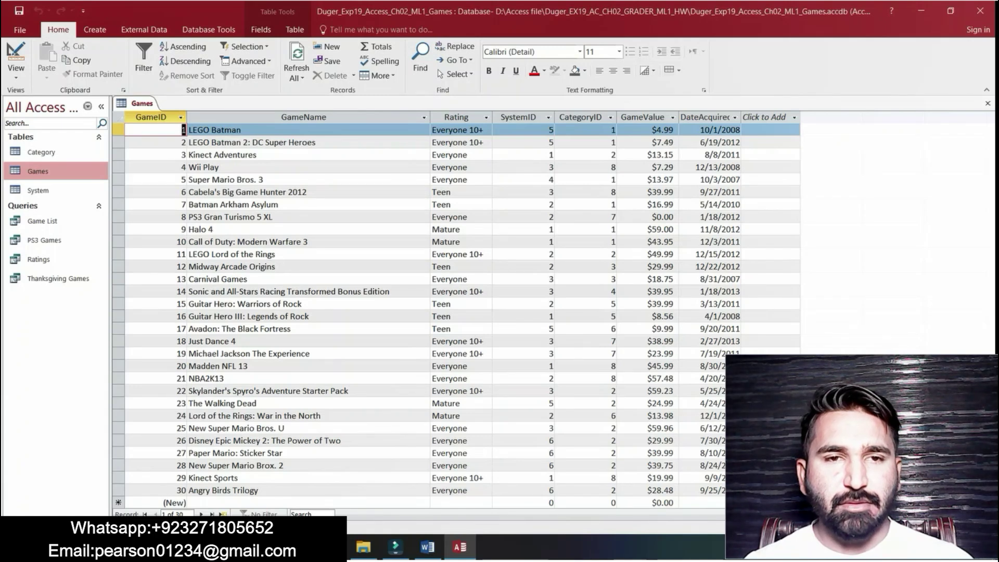
pyautogui.rightClick(144, 106)
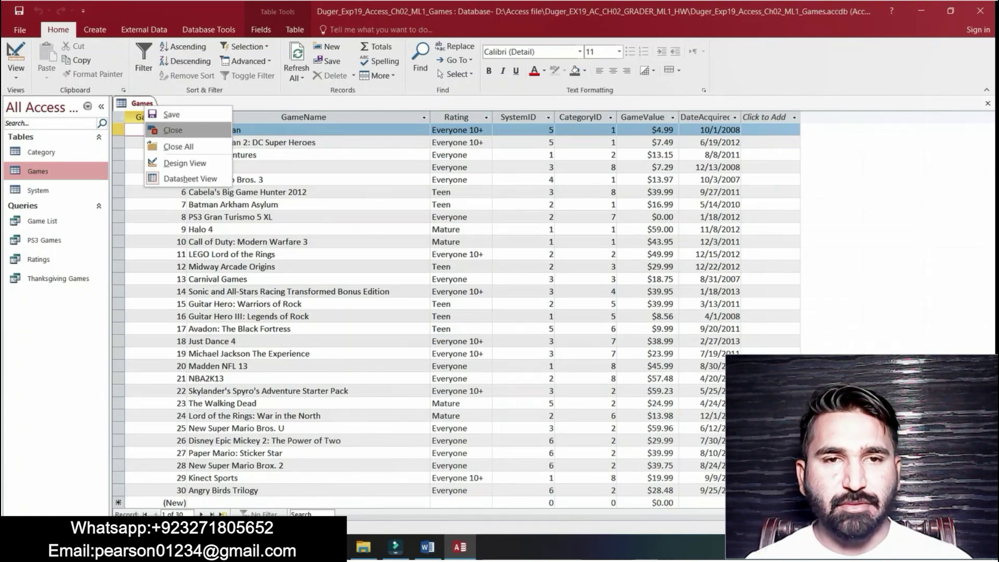
pyautogui.click(172, 130)
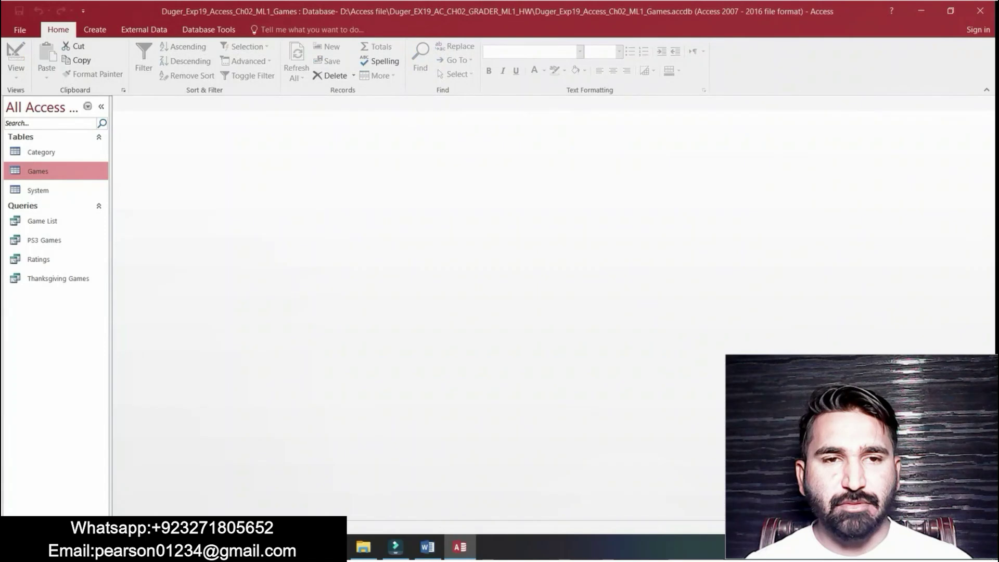
# Consult the second part of step 2 in Word and create a new table in Design view in Access.
pyautogui.click(428, 546)
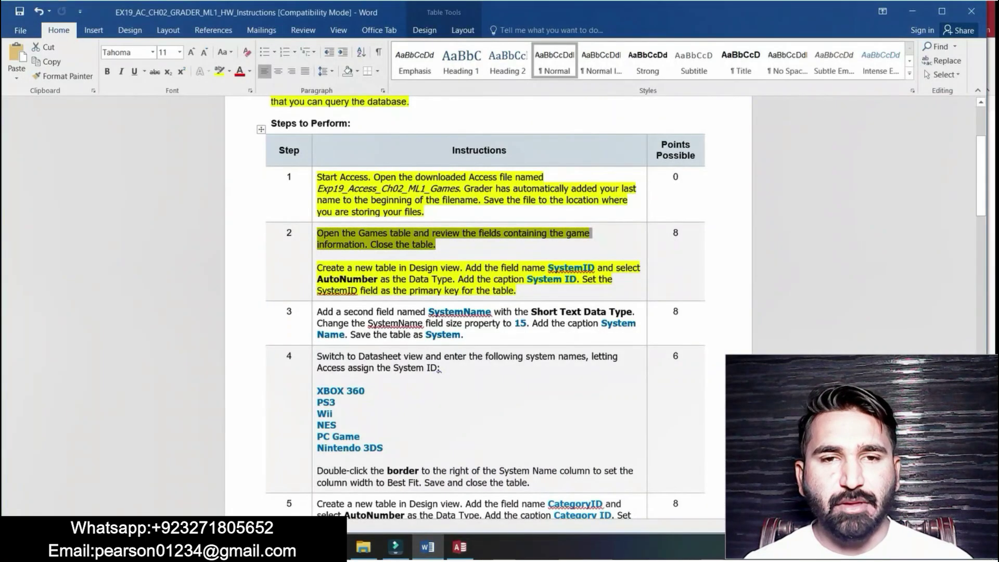
pyautogui.click(322, 267)
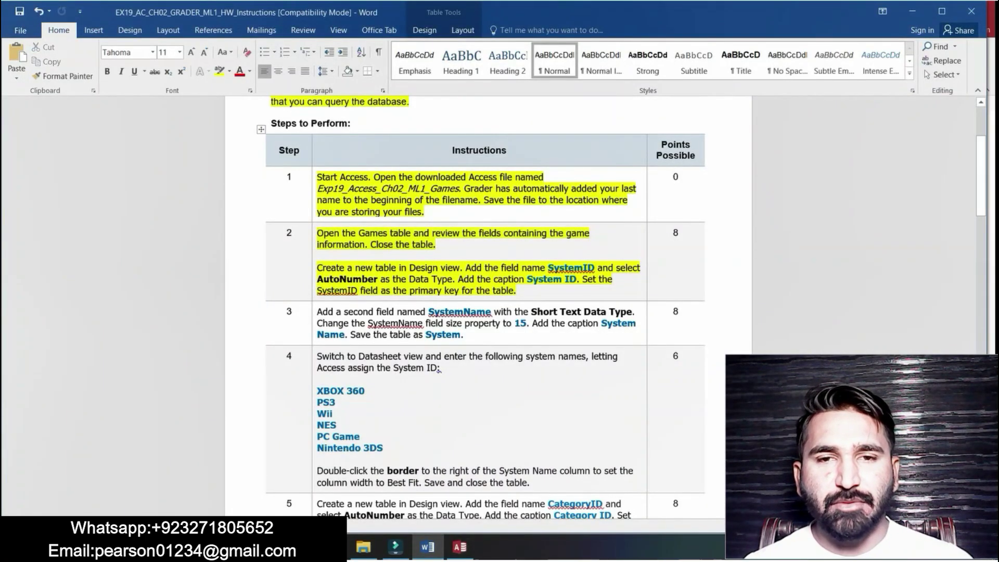
pyautogui.moveTo(317, 268); pyautogui.dragTo(460, 268)
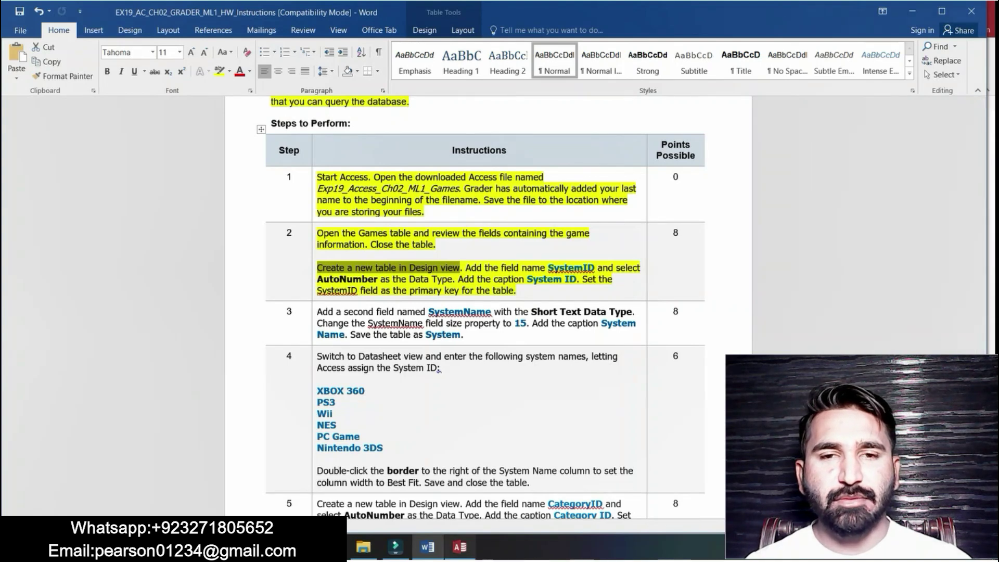
pyautogui.click(458, 547)
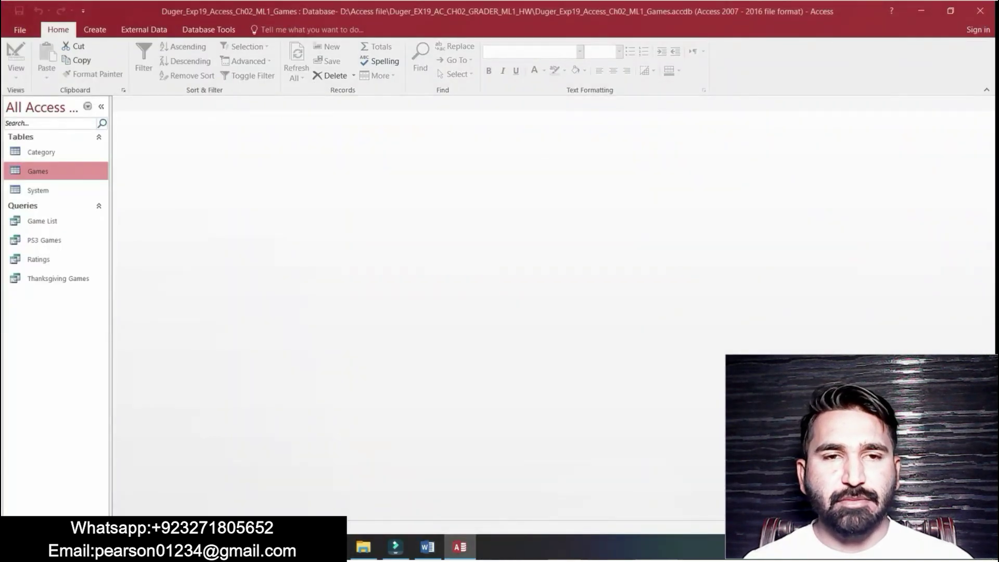
pyautogui.click(94, 29)
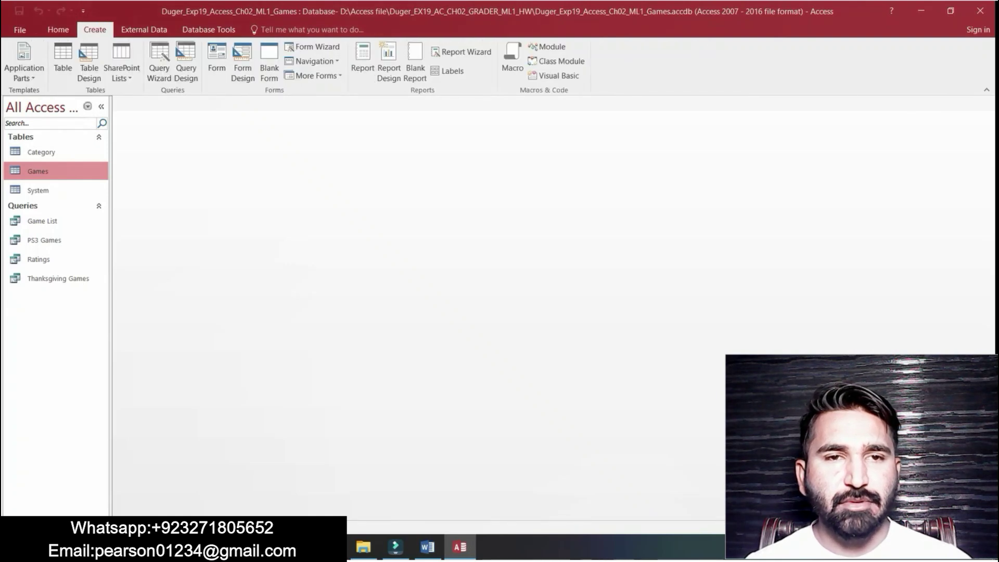
pyautogui.click(89, 63)
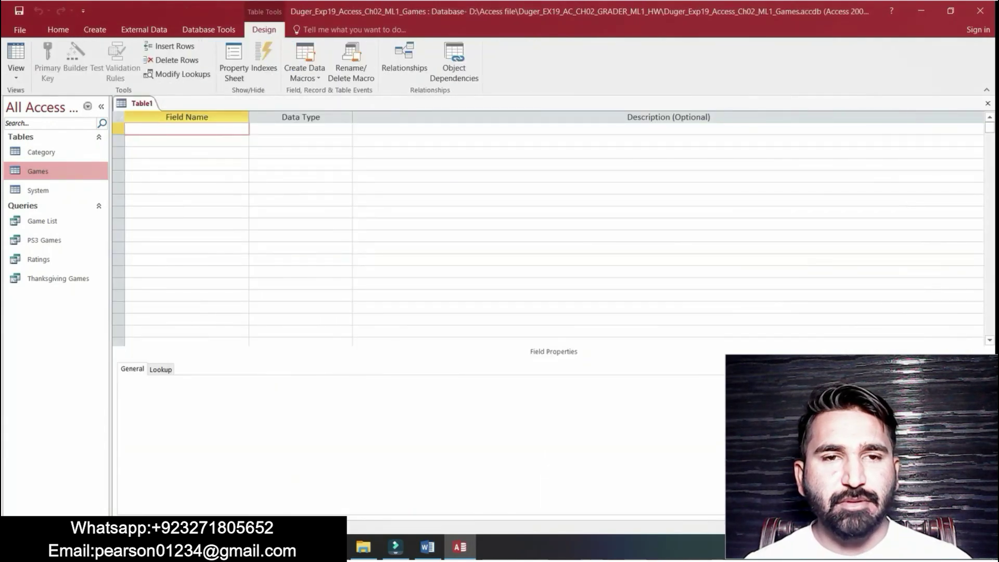
# Copy the field name SystemID from the Word instructions and enter it as the first field of the new Access table.
pyautogui.moveTo(427, 546)
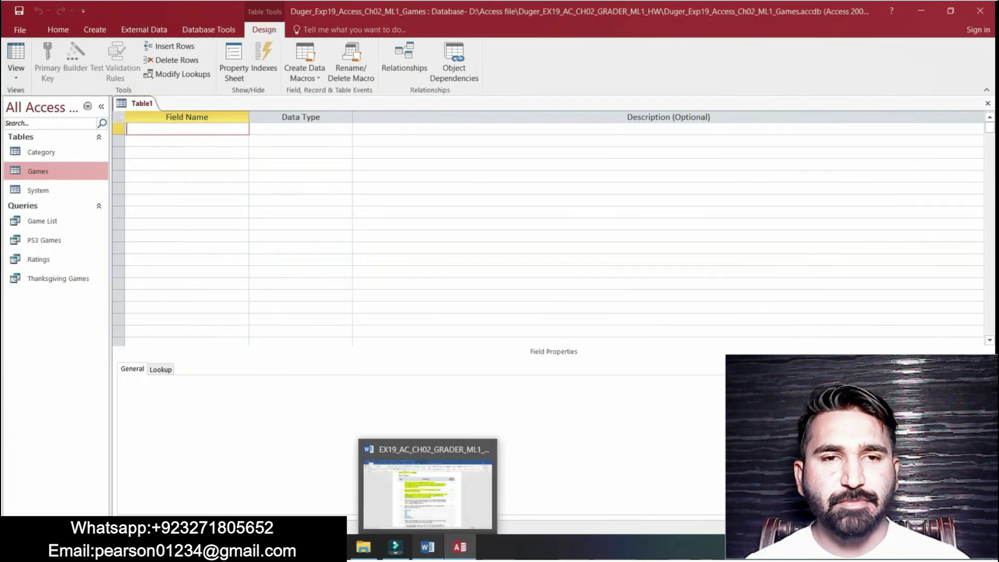
pyautogui.click(427, 489)
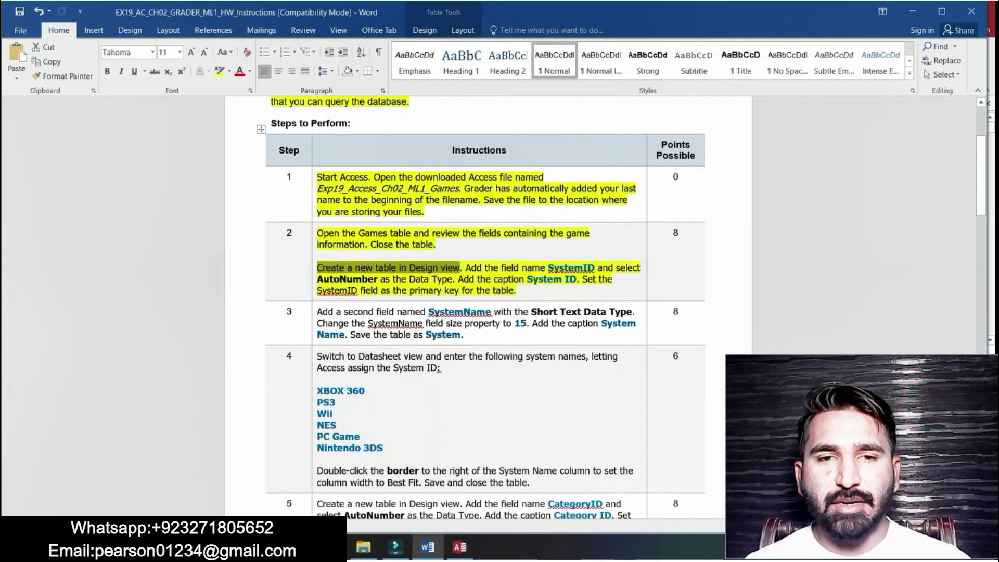
pyautogui.click(471, 267)
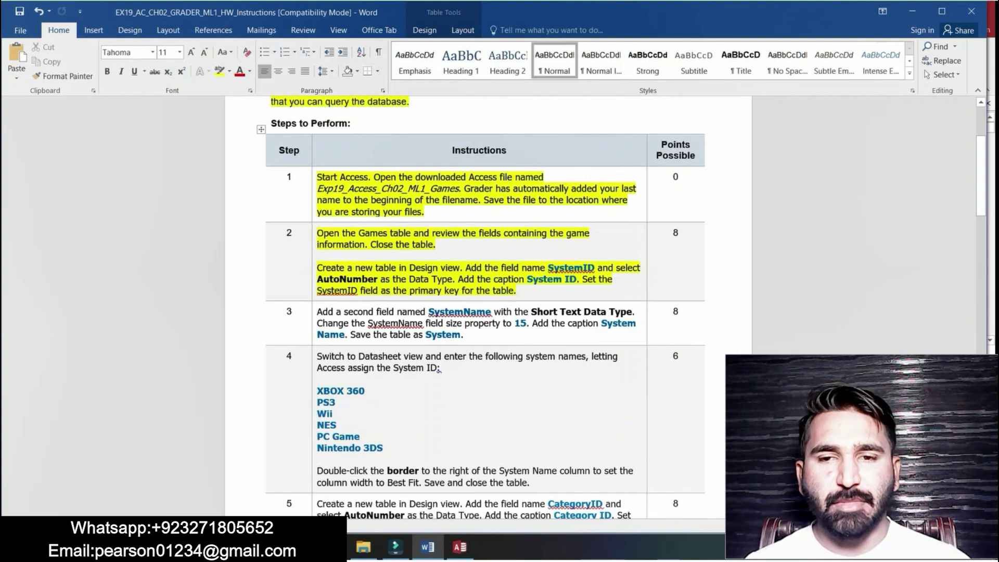
pyautogui.moveTo(548, 267); pyautogui.dragTo(594, 267)
pyautogui.hotkey('ctrl', 'c')
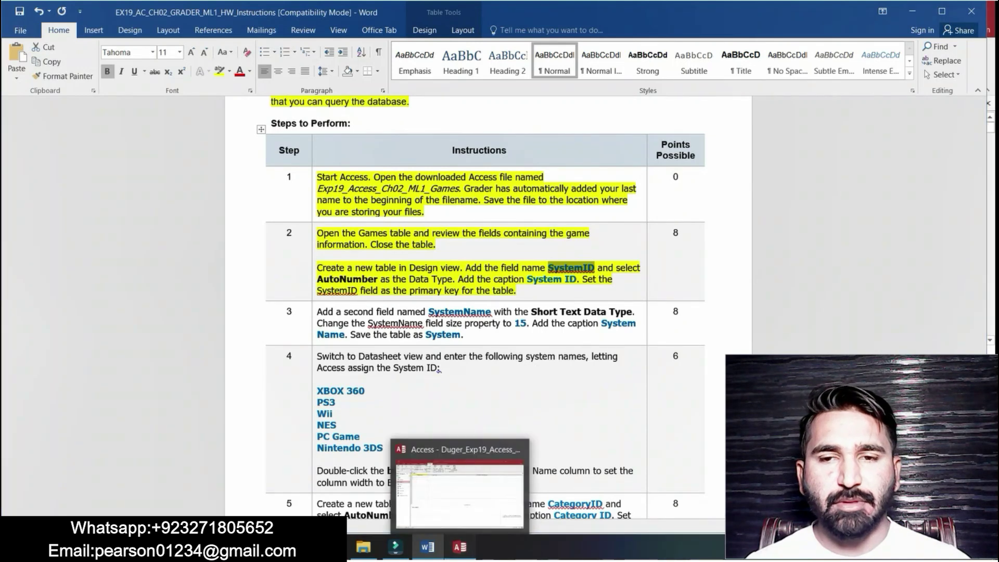
pyautogui.click(460, 547)
pyautogui.hotkey('ctrl', 'v')
pyautogui.click(271, 129)
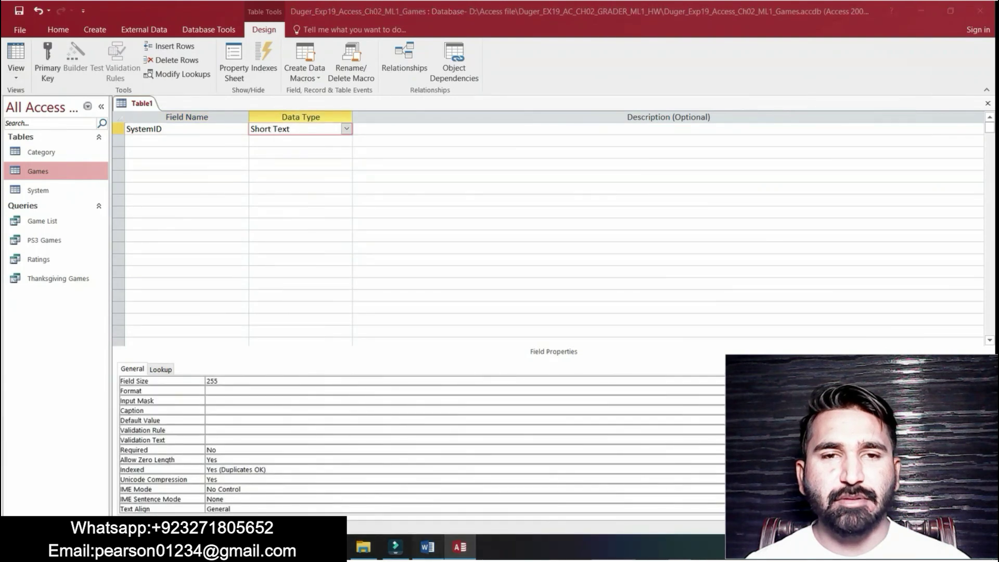
# Check the required data type in the Word instructions and set the SystemID field to AutoNumber in Access.
pyautogui.click(428, 547)
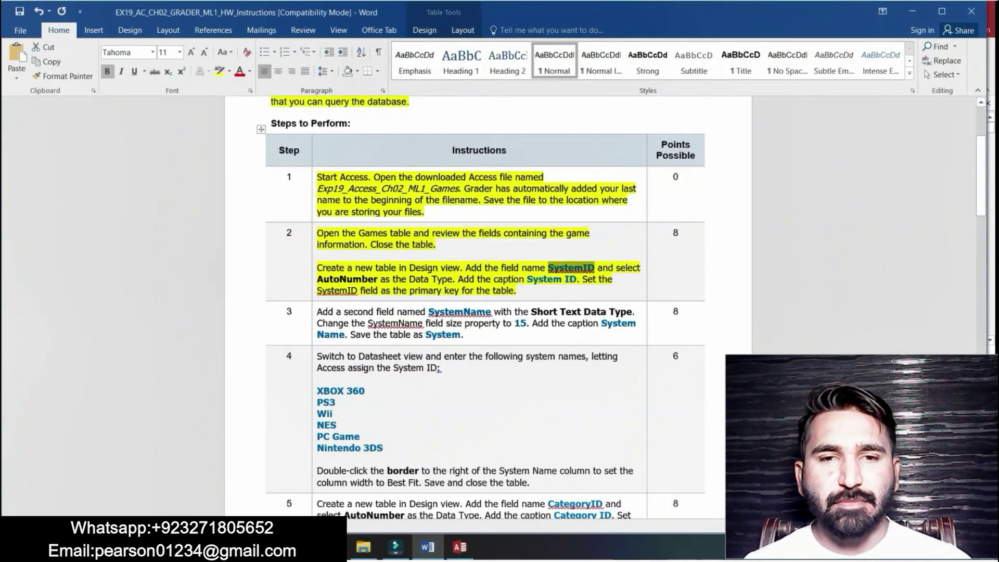
pyautogui.click(460, 546)
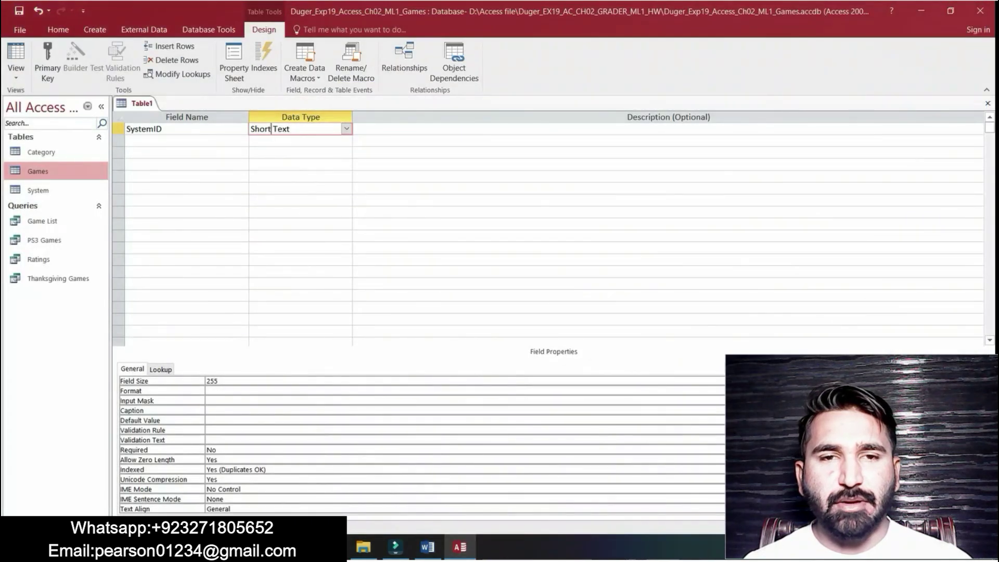
pyautogui.click(347, 129)
pyautogui.press('Down')
pyautogui.press('Down')
pyautogui.press('Down')
pyautogui.press('Down')
pyautogui.press('Down')
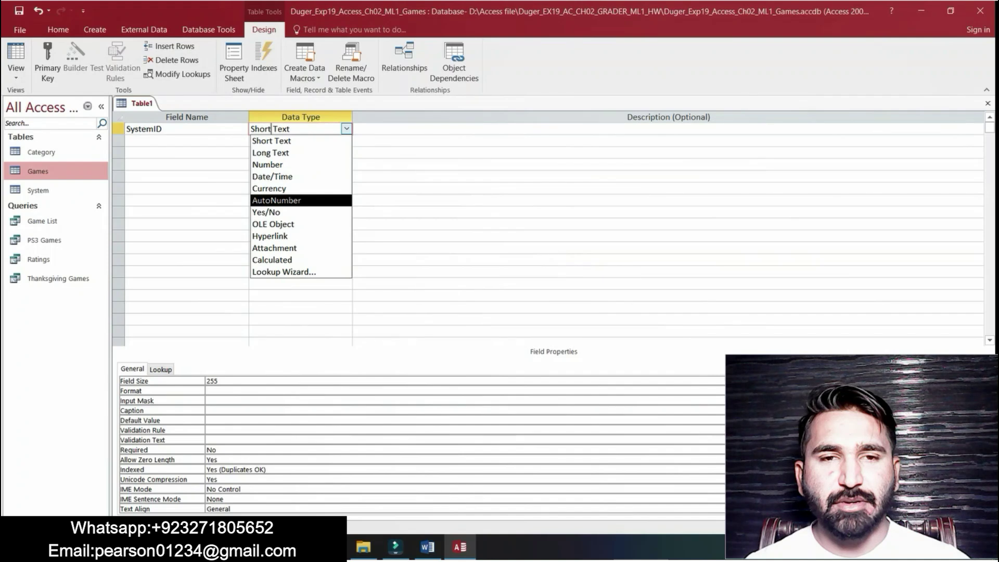
pyautogui.press('Return')
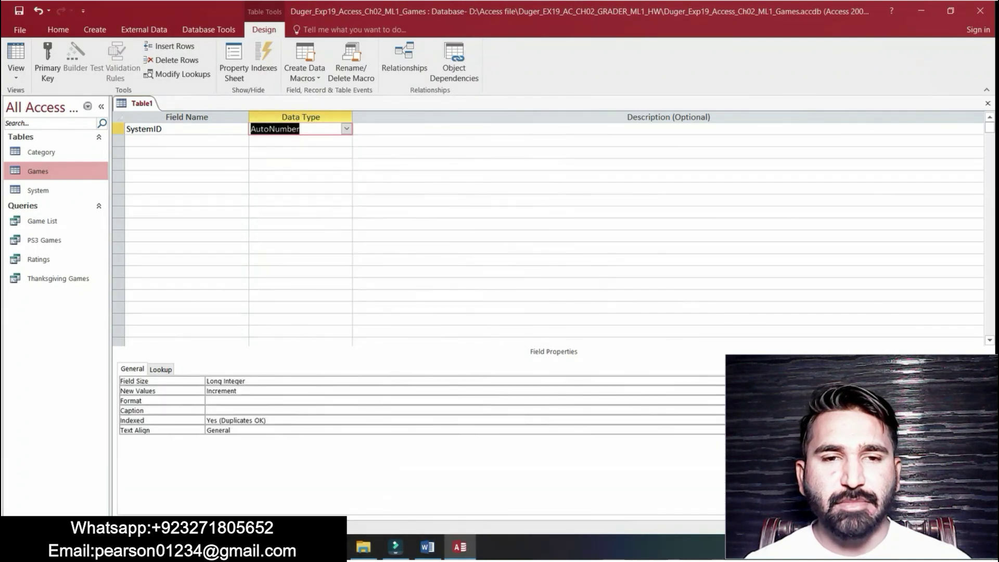
# Copy the caption text System ID from the Word instructions and set it as the SystemID field's caption in Access.
pyautogui.click(427, 546)
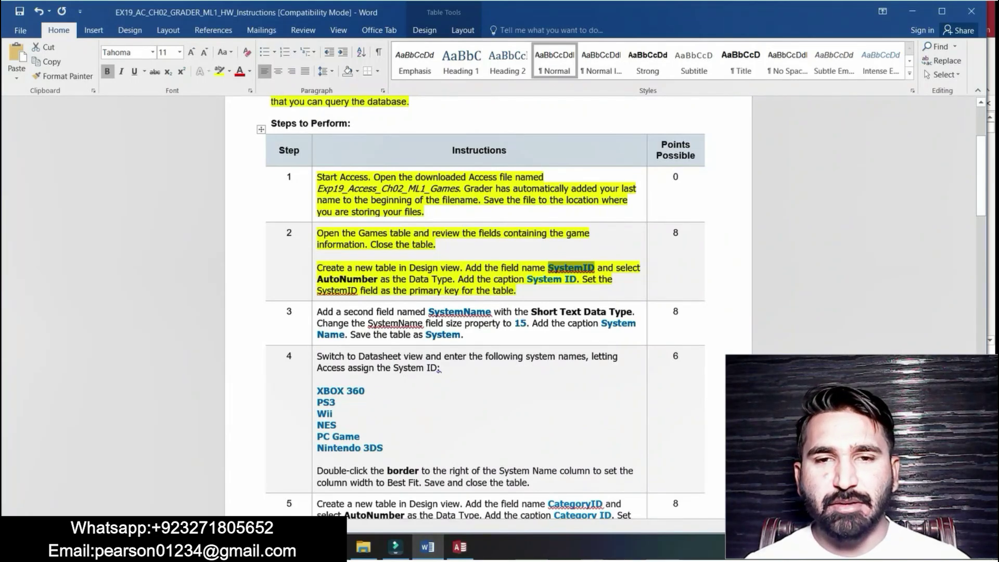
pyautogui.moveTo(526, 279); pyautogui.dragTo(575, 279)
pyautogui.click(576, 280)
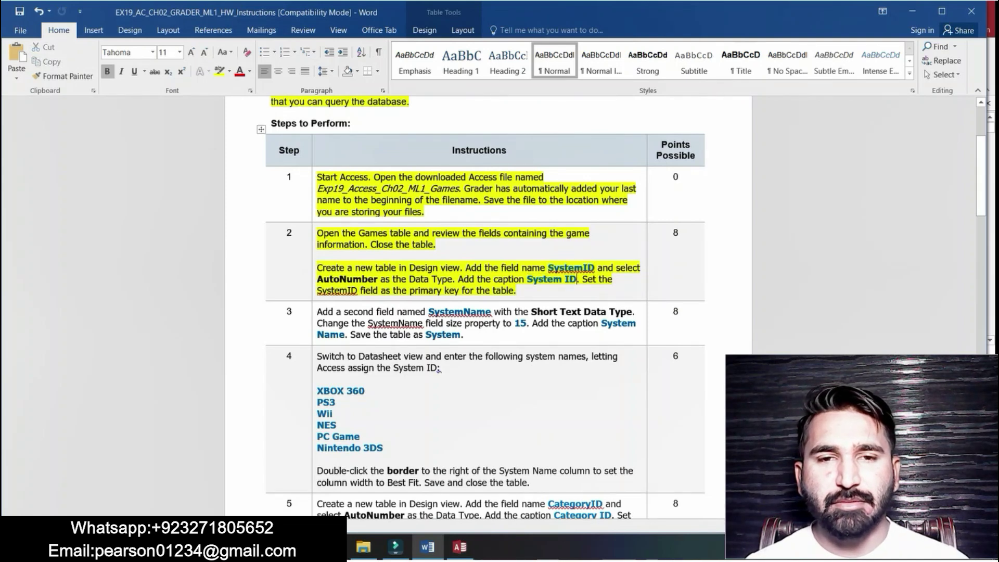
pyautogui.moveTo(526, 279); pyautogui.dragTo(577, 279)
pyautogui.hotkey('ctrl', 'c')
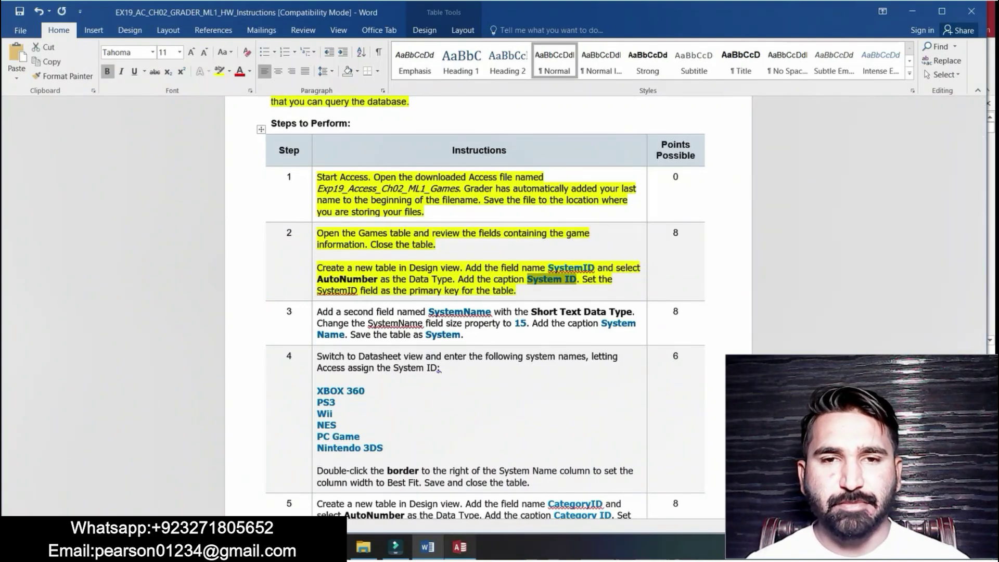
pyautogui.click(459, 546)
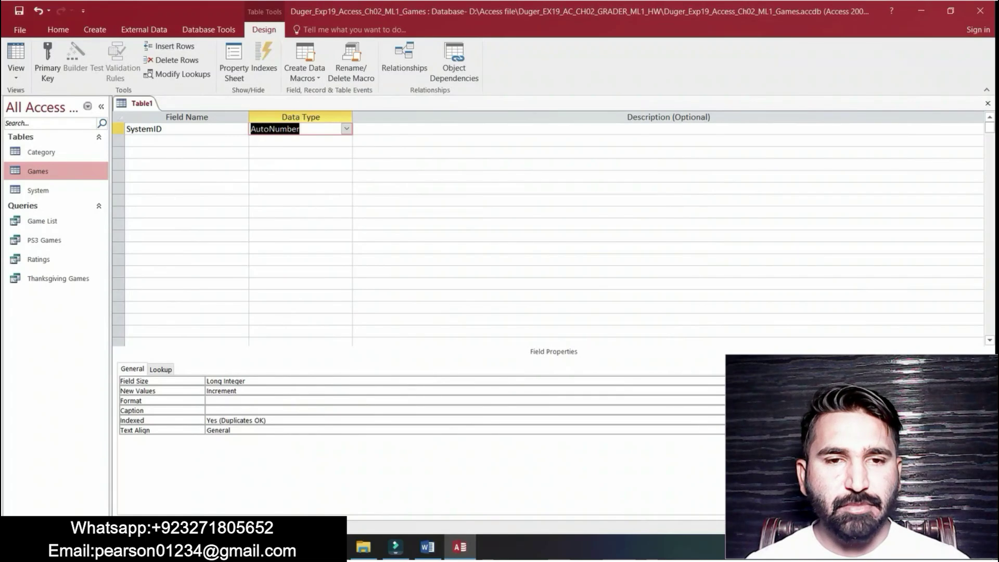
pyautogui.click(186, 129)
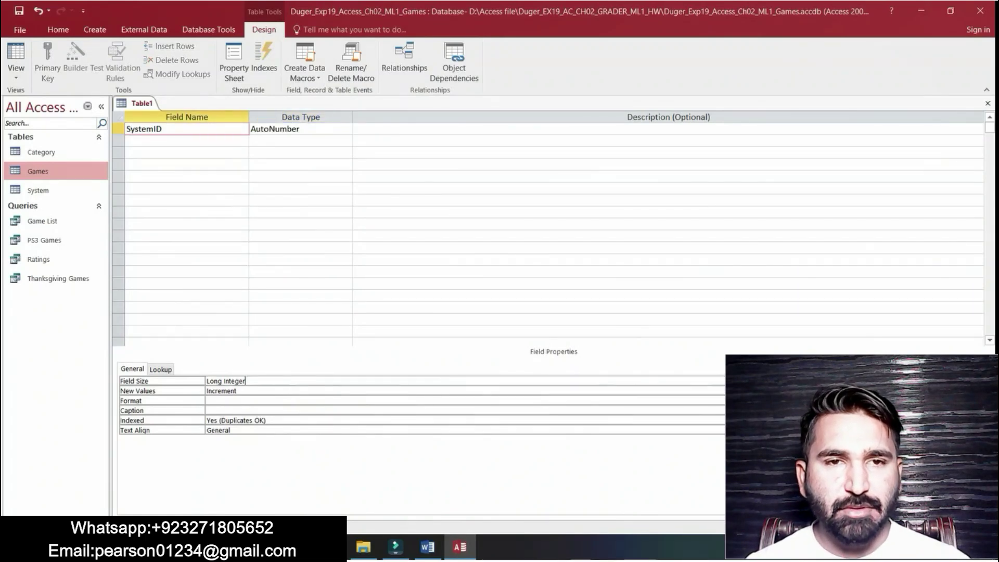
pyautogui.click(207, 410)
pyautogui.write('System ID')
pyautogui.press('Return')
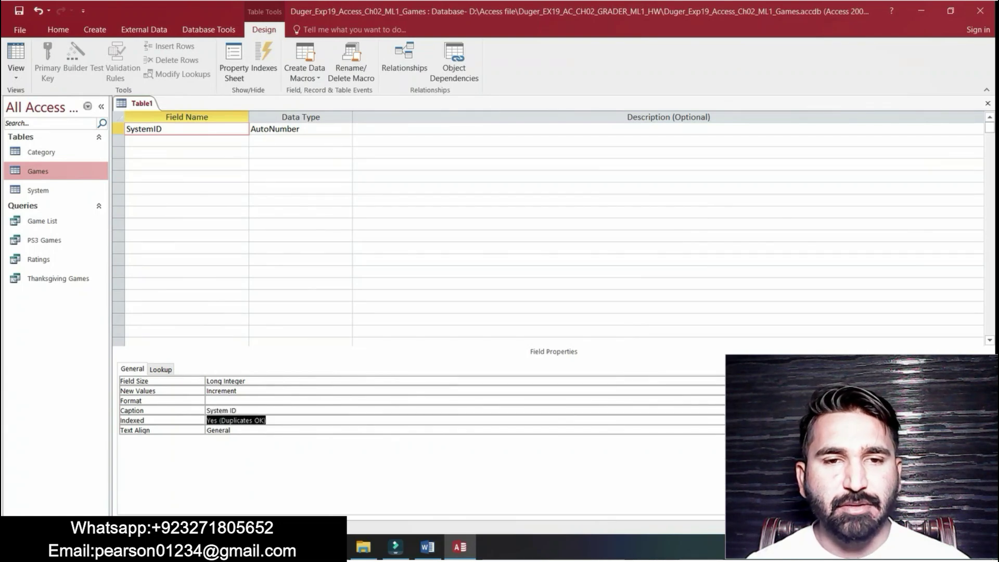
# Check the primary key instruction in Word's step 2 and set the SystemID field as the table's primary key in Access.
pyautogui.click(237, 409)
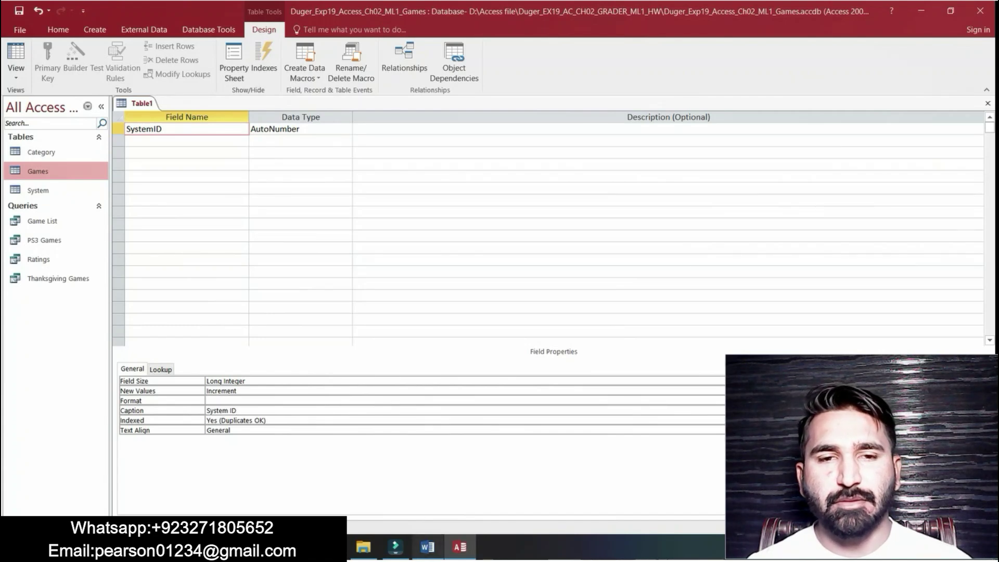
pyautogui.click(428, 546)
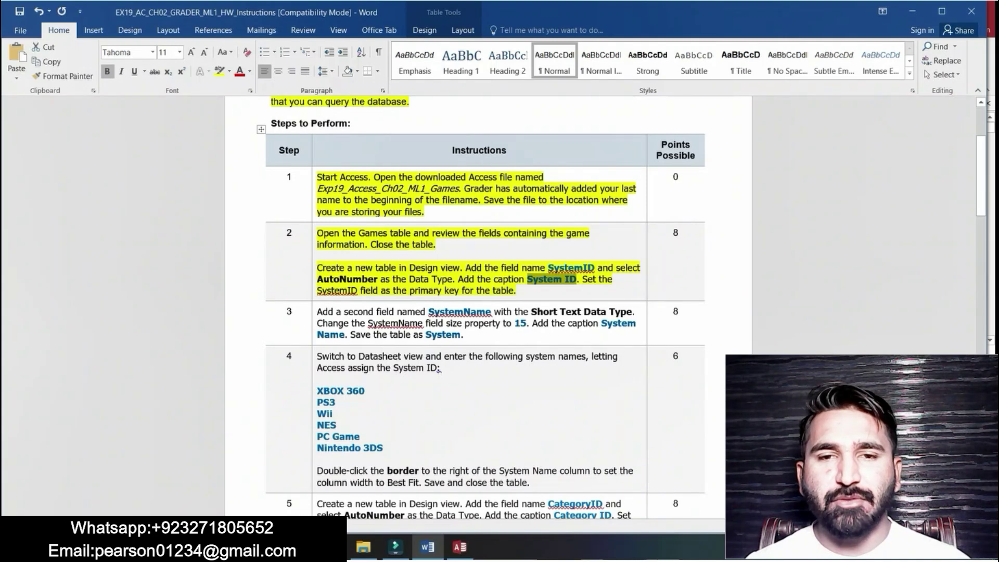
pyautogui.moveTo(390, 290); pyautogui.dragTo(438, 312)
pyautogui.click(390, 291)
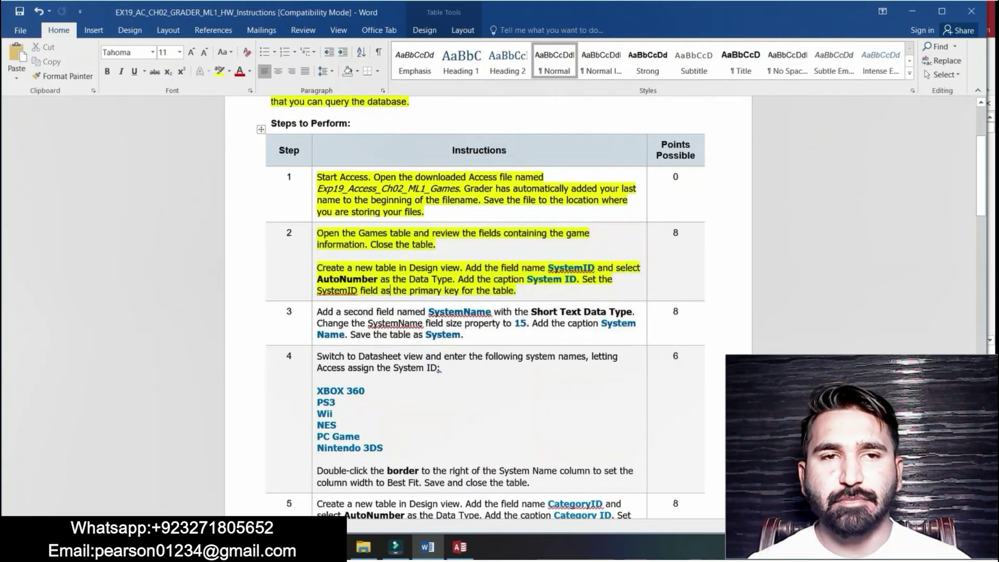
pyautogui.moveTo(316, 290); pyautogui.dragTo(515, 291)
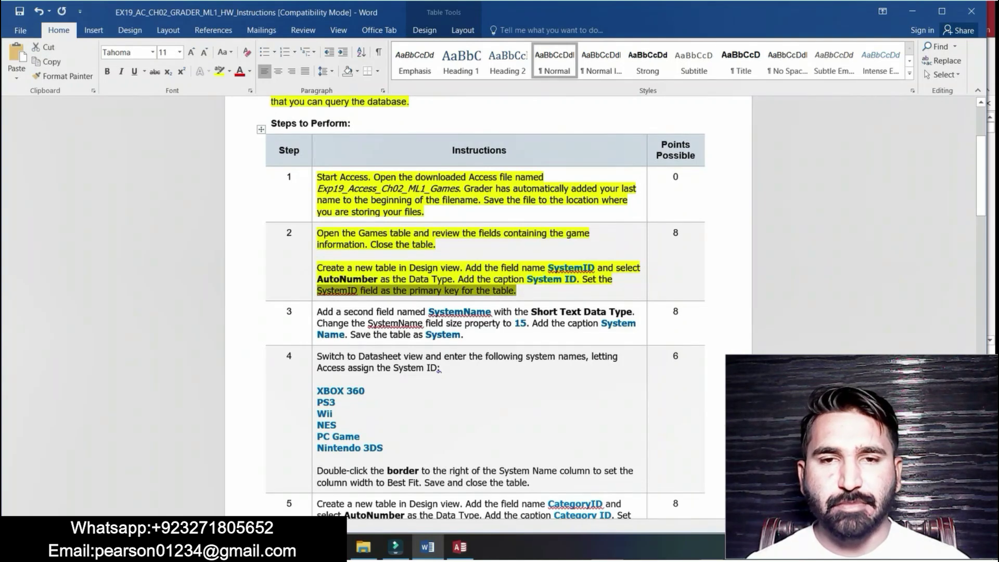
pyautogui.click(459, 546)
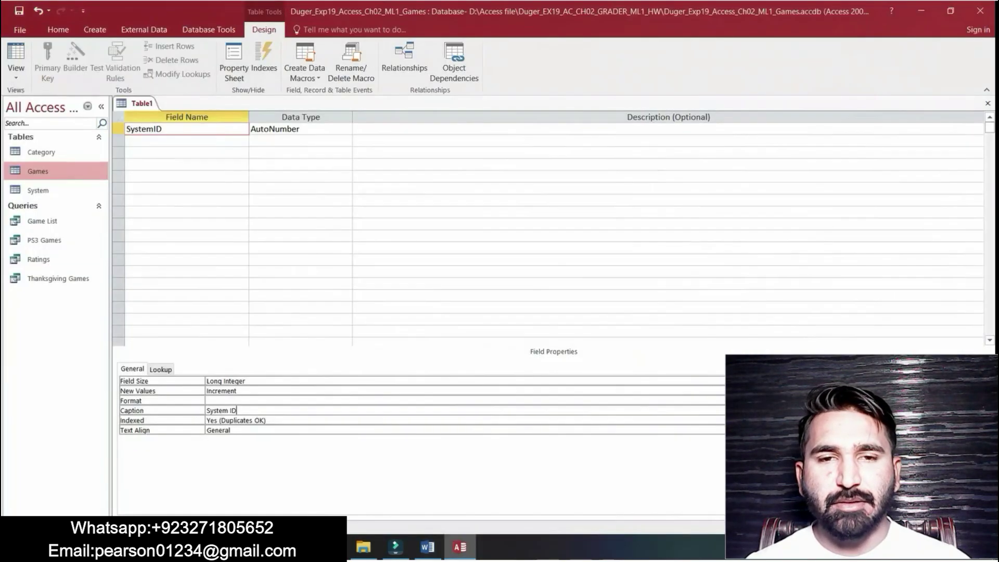
pyautogui.click(119, 129)
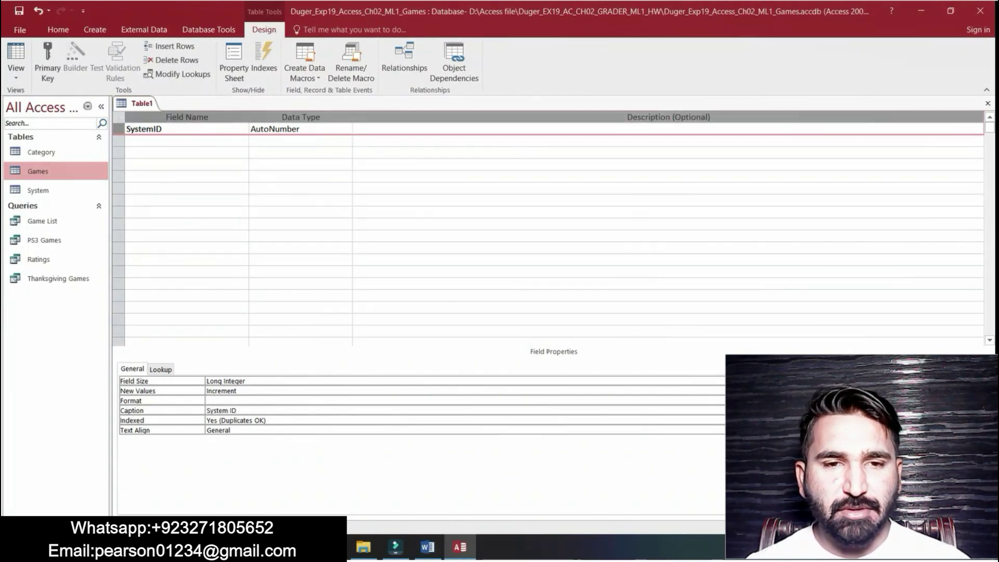
pyautogui.click(47, 62)
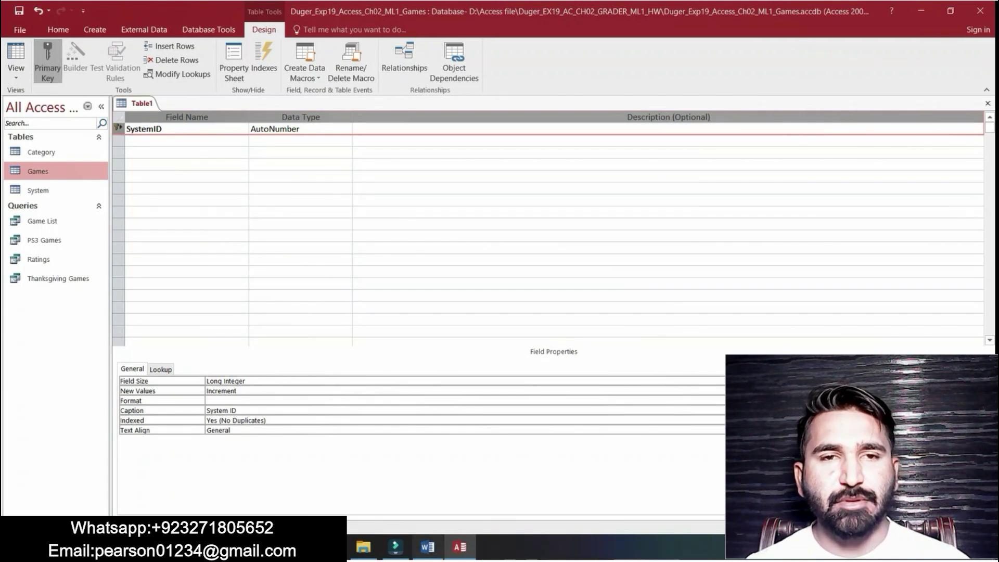
# Switch to the Word instructions and highlight the whole text of step 3 in yellow.
pyautogui.click(427, 546)
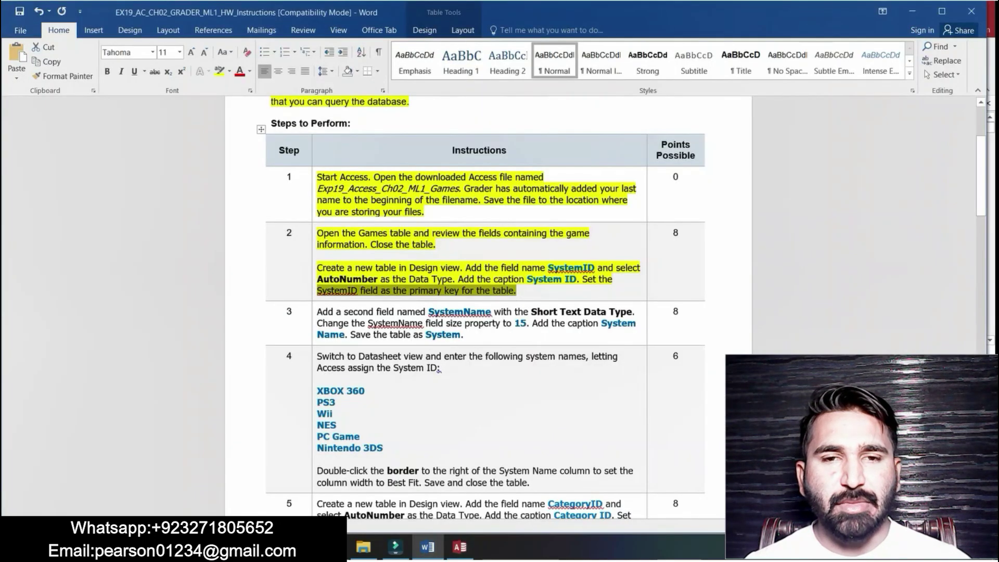
pyautogui.click(516, 290)
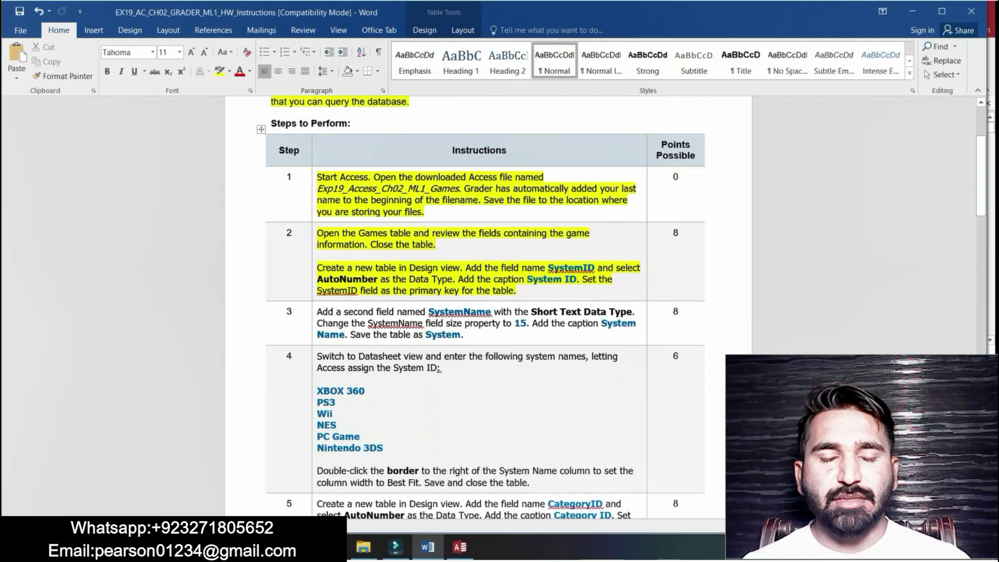
pyautogui.click(315, 312)
pyautogui.click(364, 292)
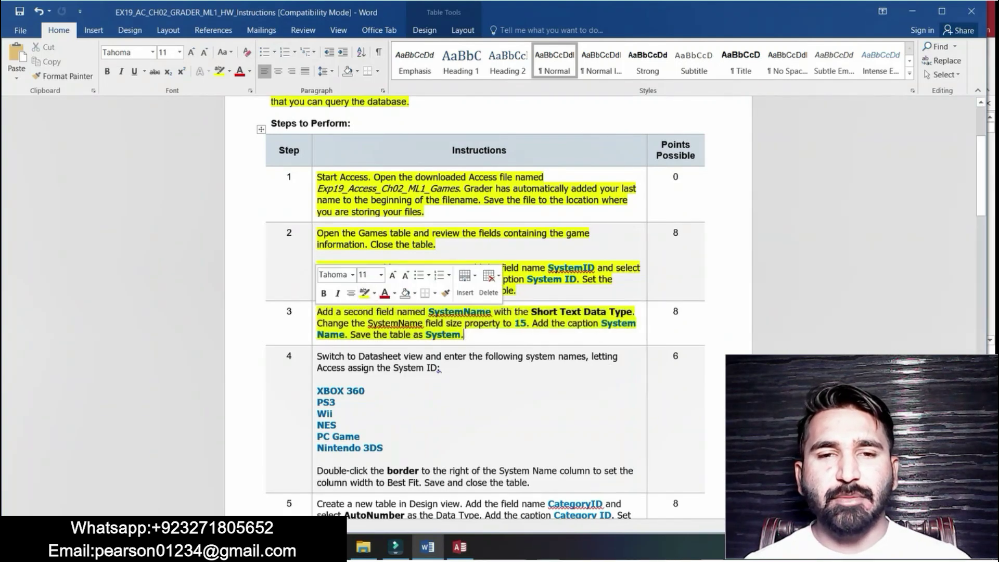
pyautogui.click(358, 311)
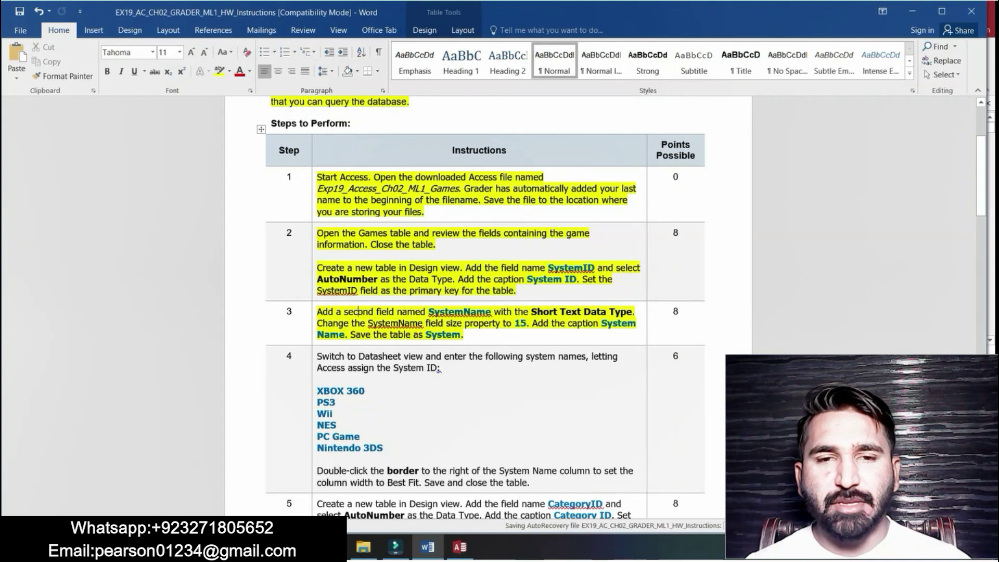
# Copy the field name SystemName from the Word instructions and add it as the second field in Access with the Short Text data type.
pyautogui.doubleClick(434, 311)
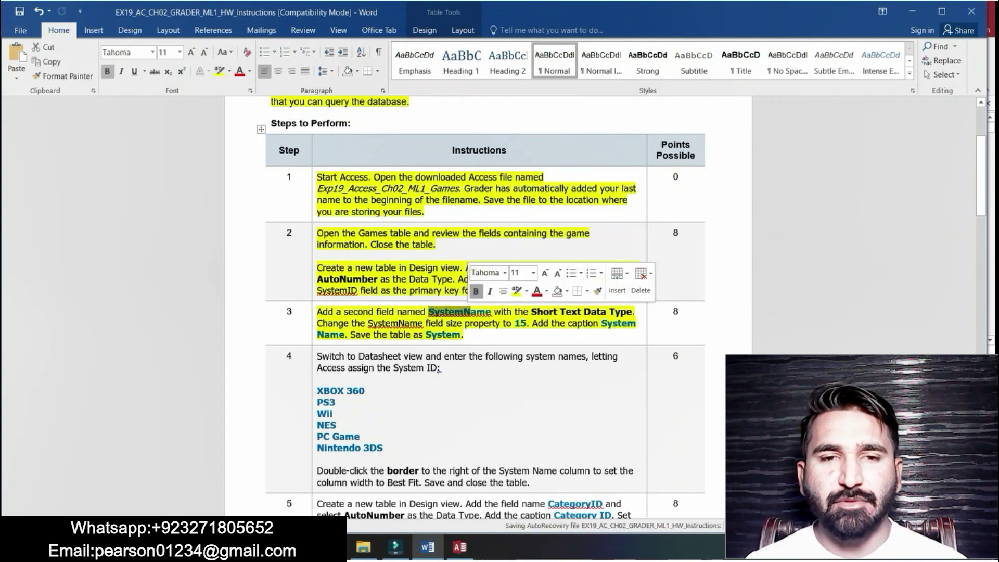
pyautogui.click(433, 311)
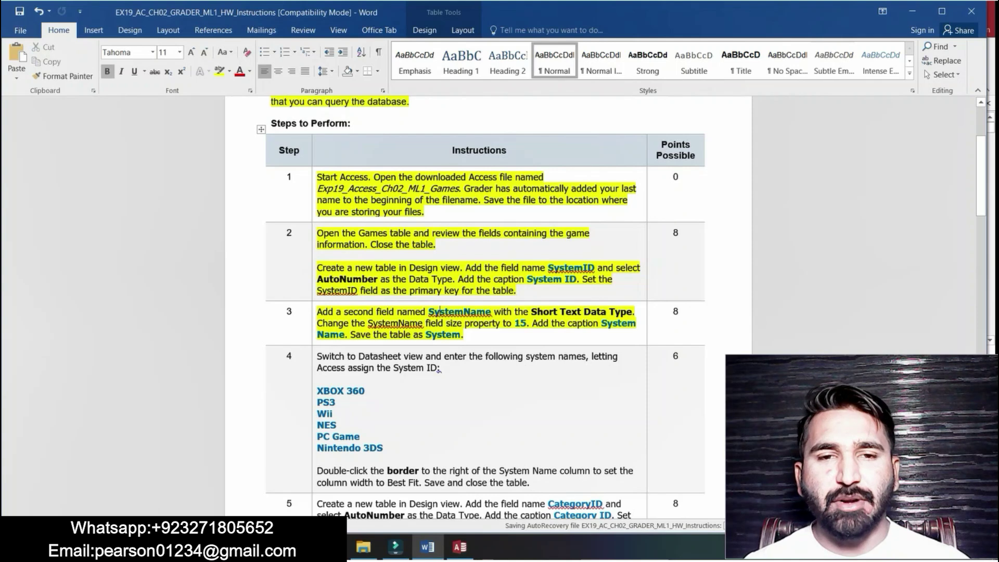
pyautogui.doubleClick(440, 311)
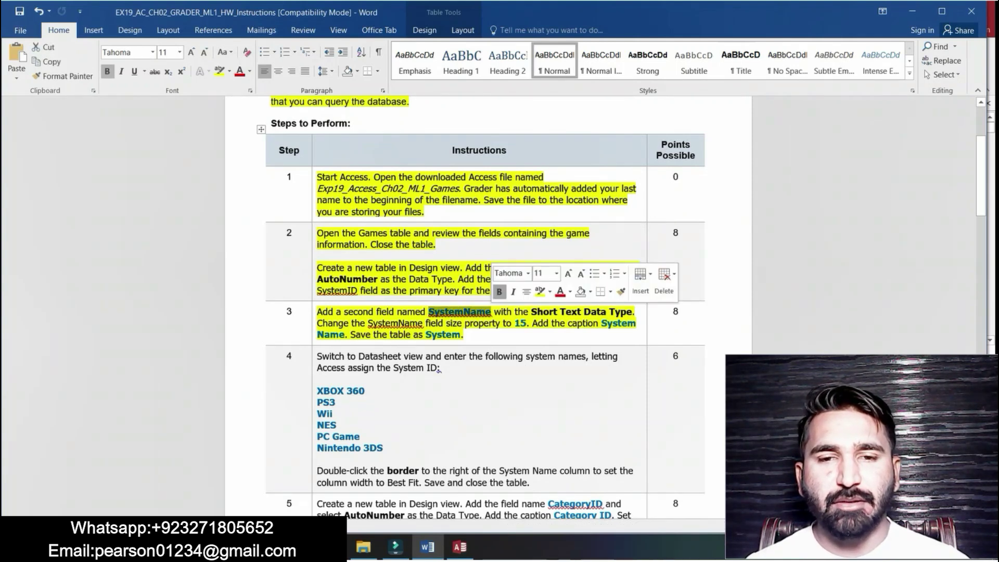
pyautogui.hotkey('ctrl', 'c')
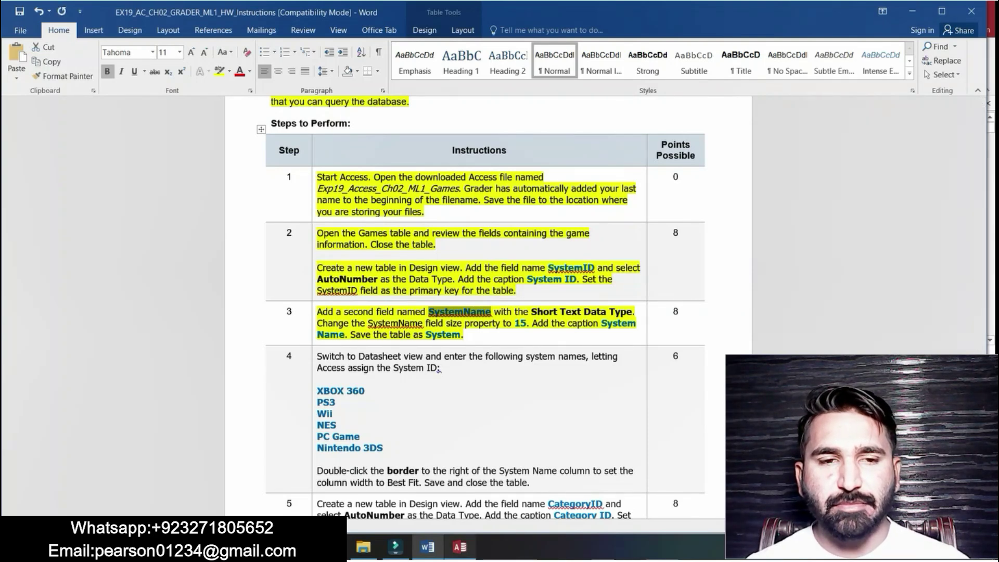
pyautogui.click(459, 546)
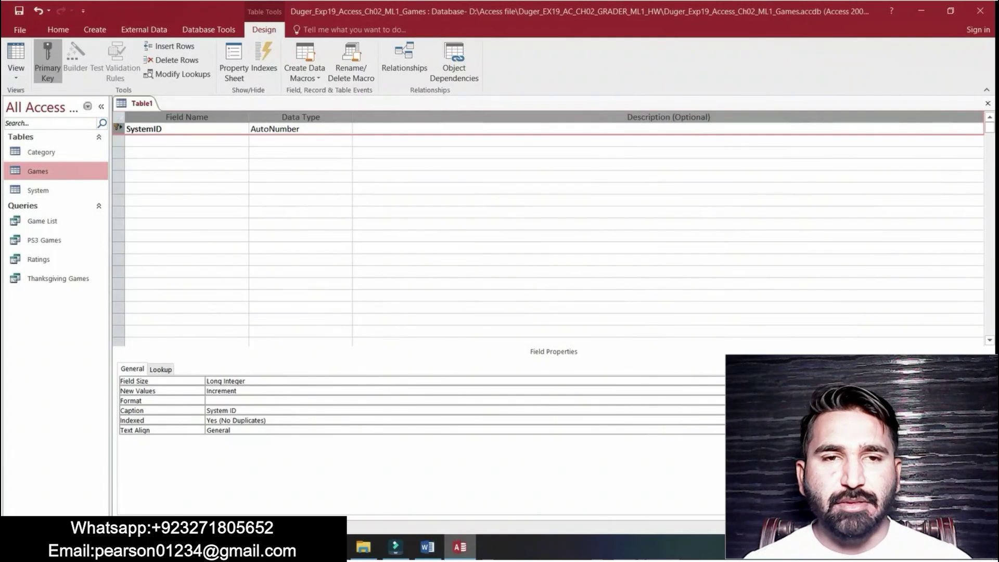
pyautogui.click(186, 140)
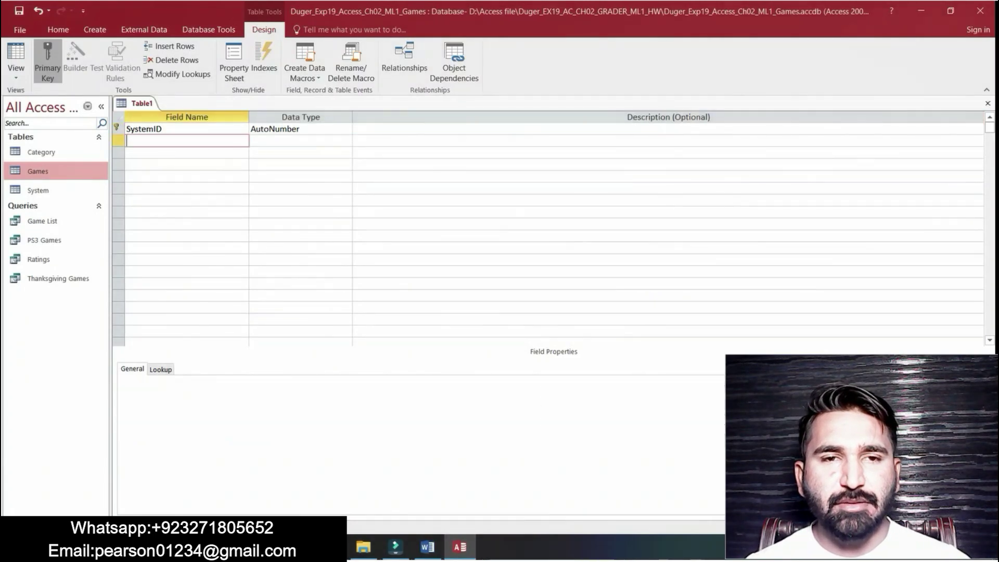
pyautogui.hotkey('ctrl', 'v')
pyautogui.click(272, 141)
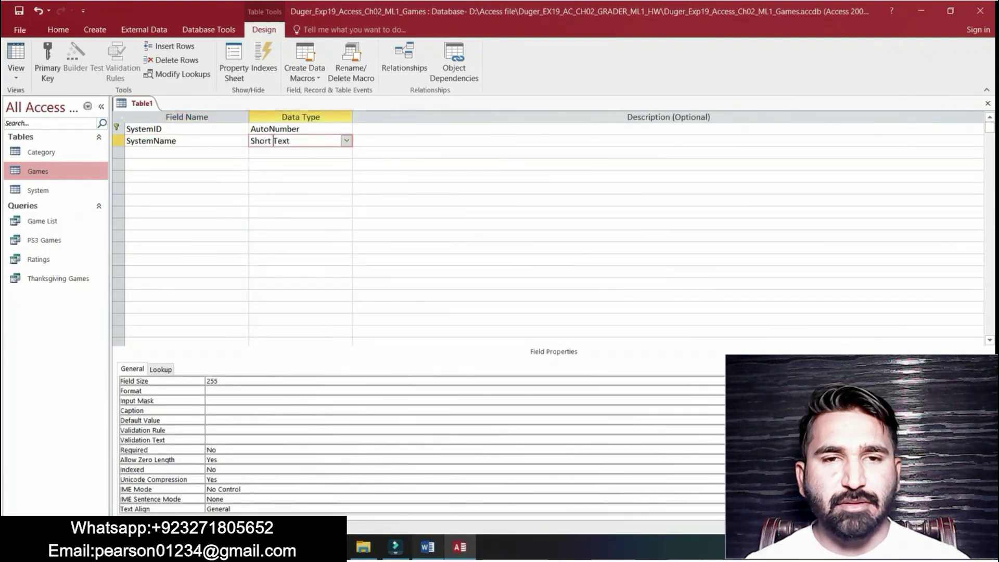
pyautogui.click(428, 546)
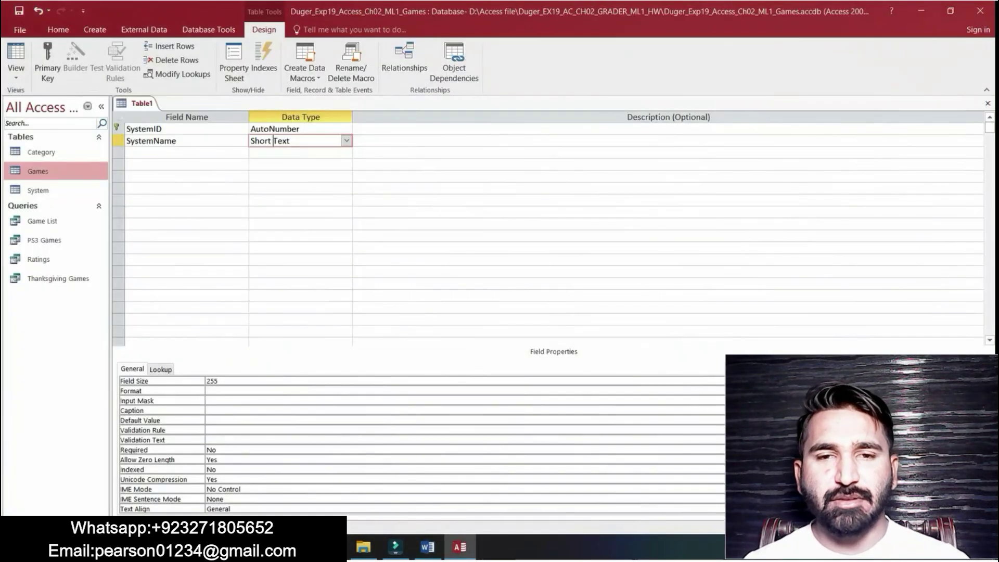
pyautogui.click(460, 546)
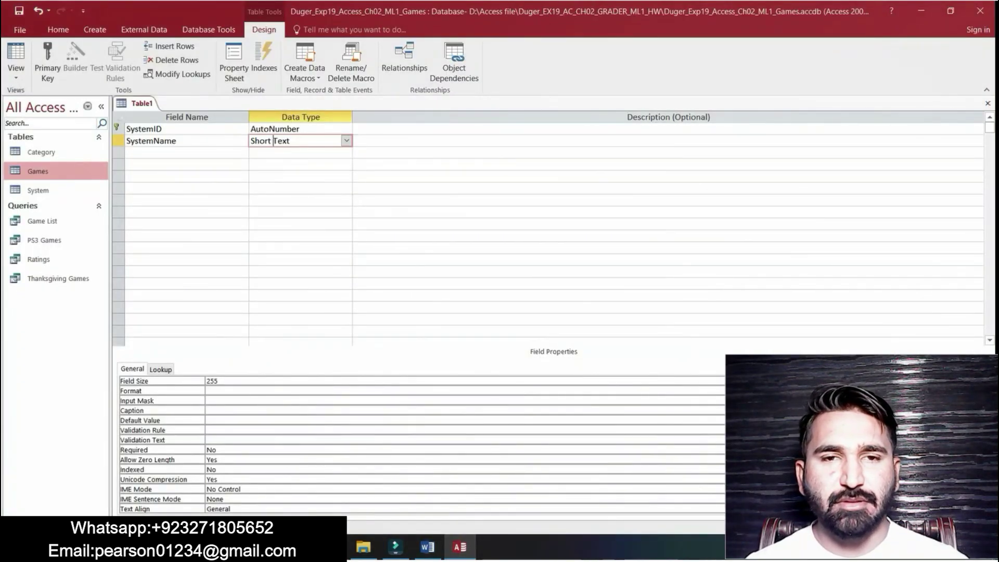
# Check the field size requirement in Word's step 3 and set the SystemName field size to 15 in Access.
pyautogui.click(428, 546)
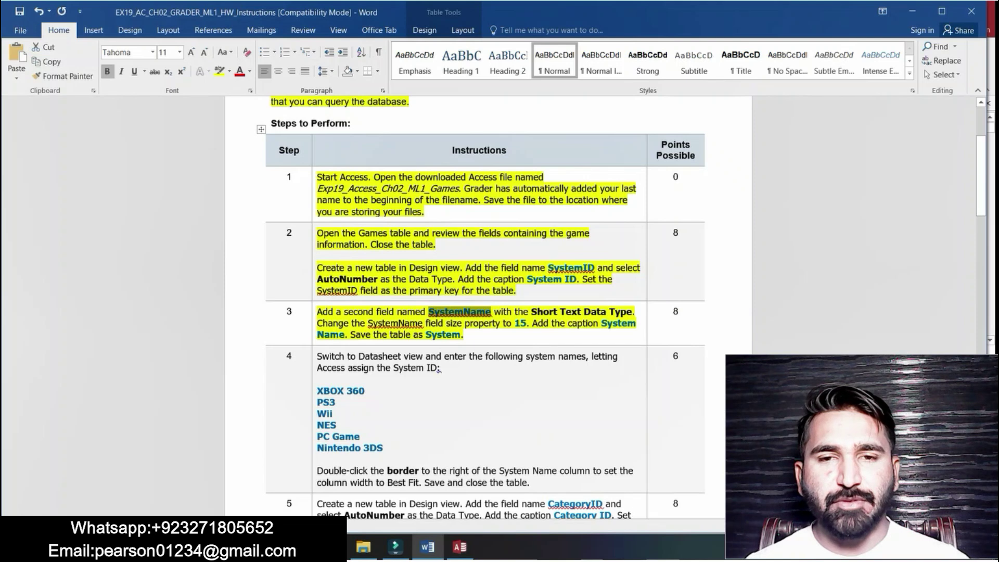
pyautogui.moveTo(316, 323); pyautogui.dragTo(531, 324)
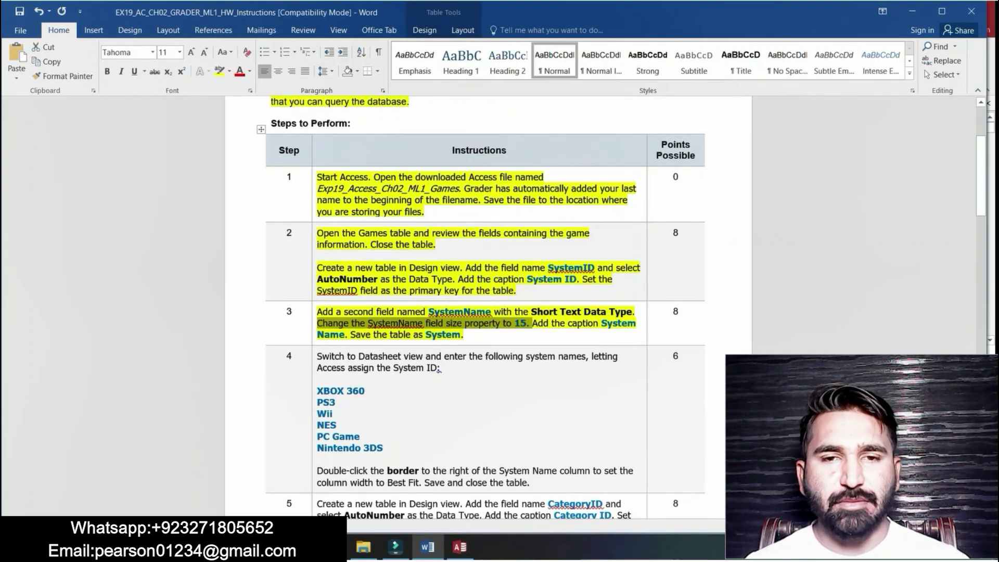
pyautogui.click(459, 546)
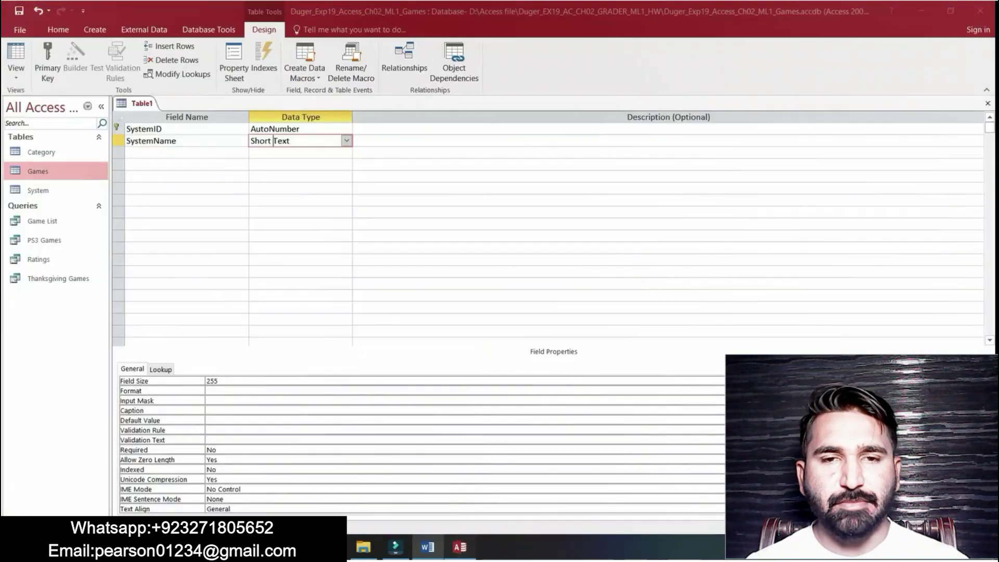
pyautogui.click(178, 140)
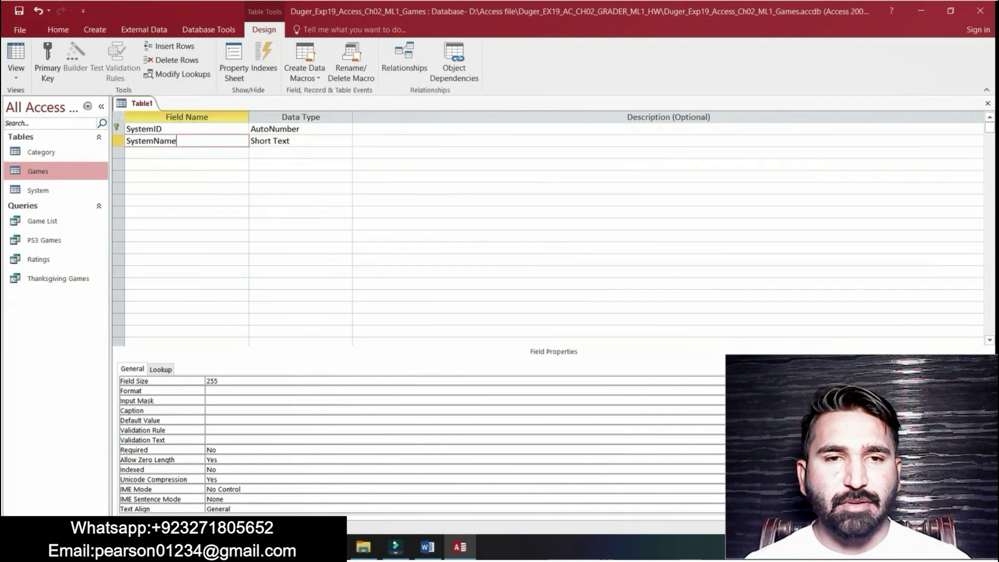
pyautogui.click(211, 381)
pyautogui.press('BackSpace')
pyautogui.write('15')
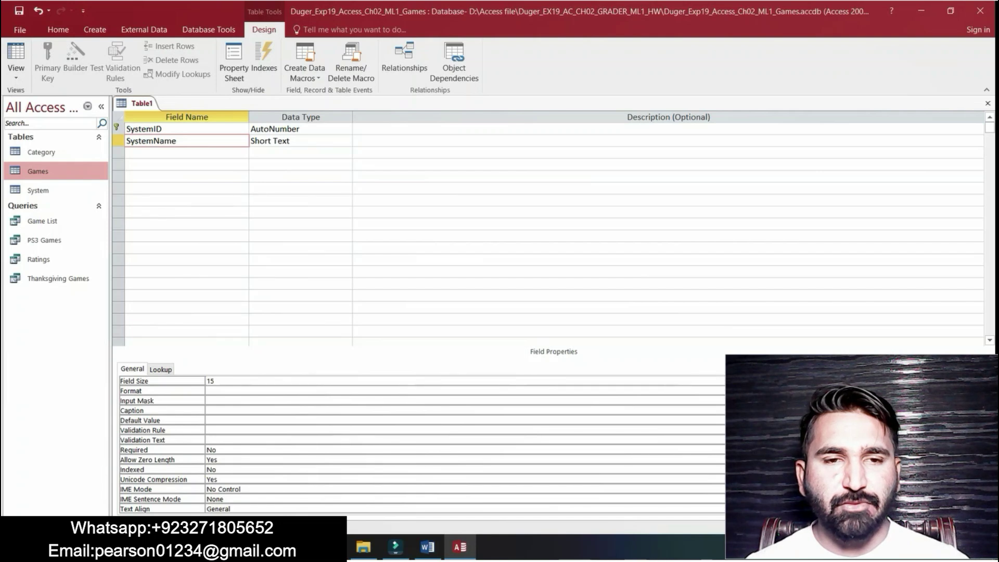
pyautogui.press('Return')
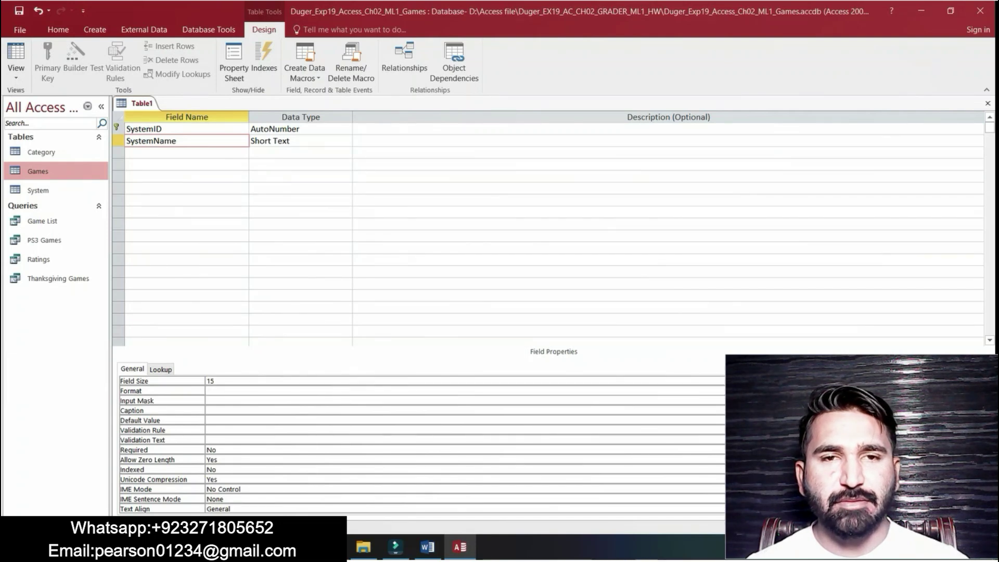
# Copy the caption text System Name from the Word instructions and set it as the SystemName field's caption in Access.
pyautogui.click(427, 547)
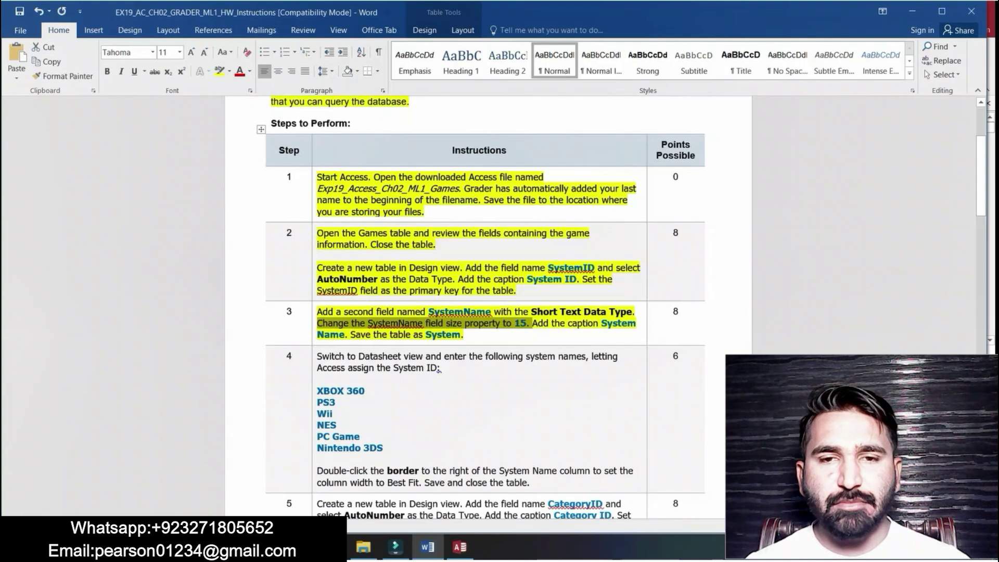
pyautogui.moveTo(601, 323); pyautogui.dragTo(344, 335)
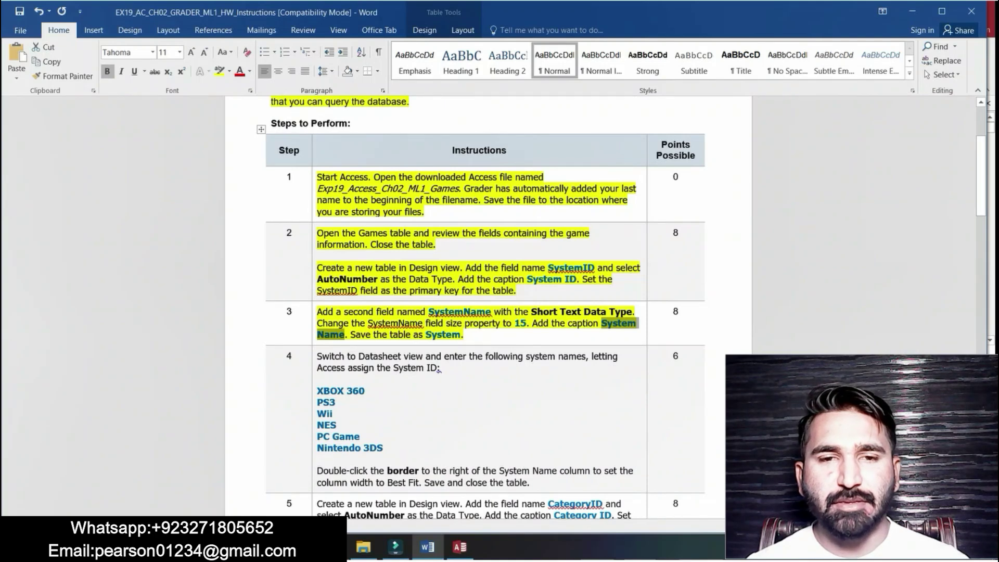
pyautogui.hotkey('alt', 'Tab')
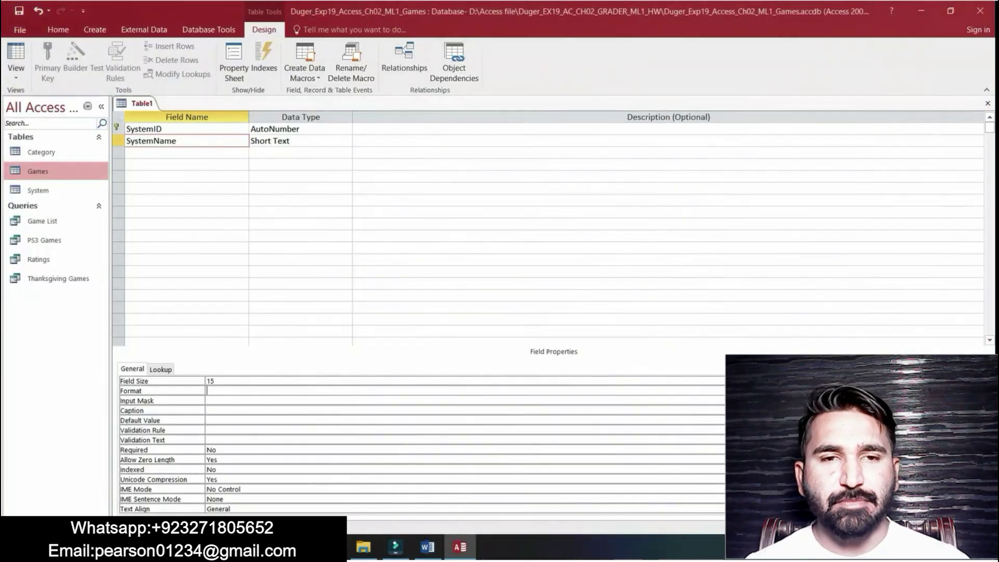
pyautogui.click(186, 163)
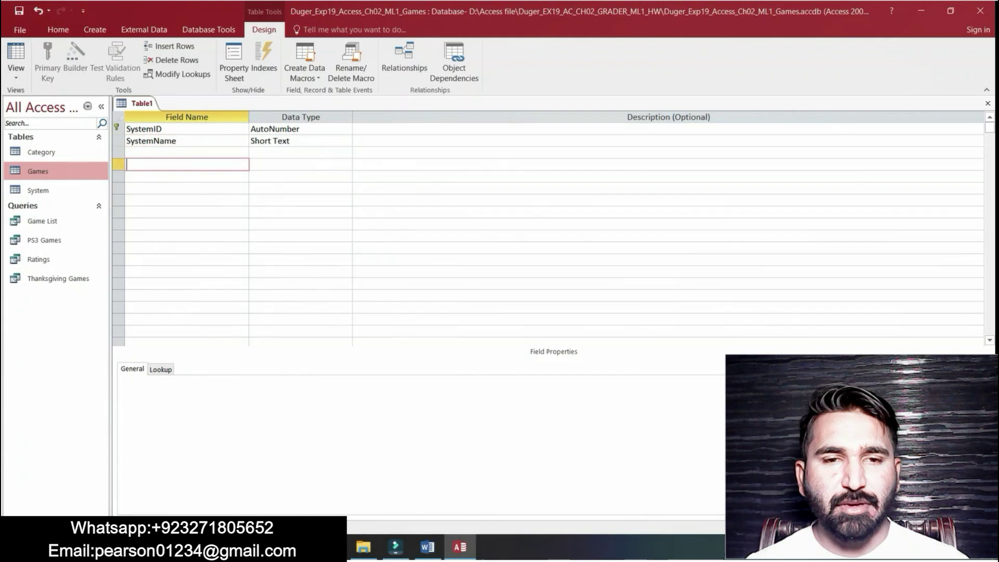
pyautogui.click(177, 141)
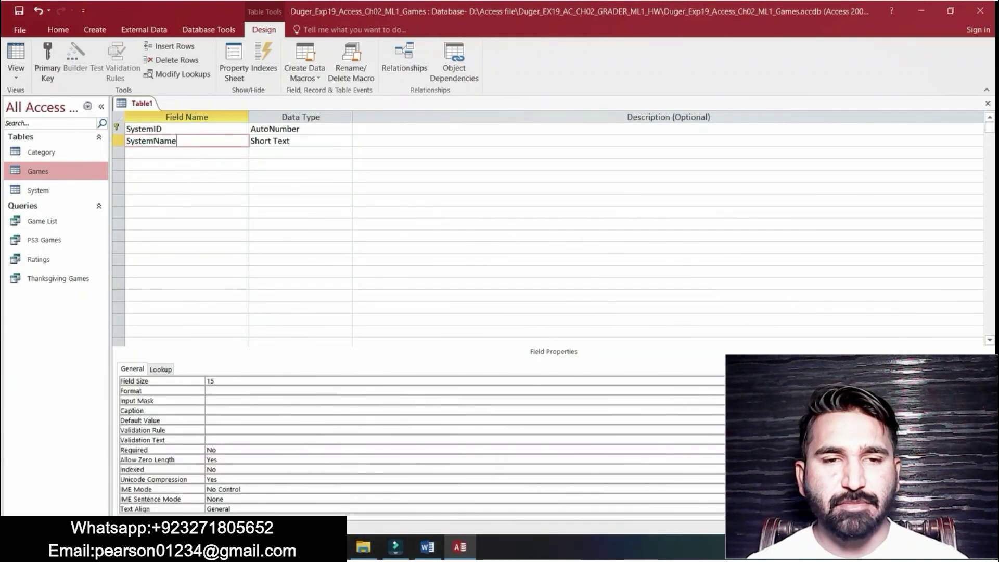
pyautogui.click(207, 410)
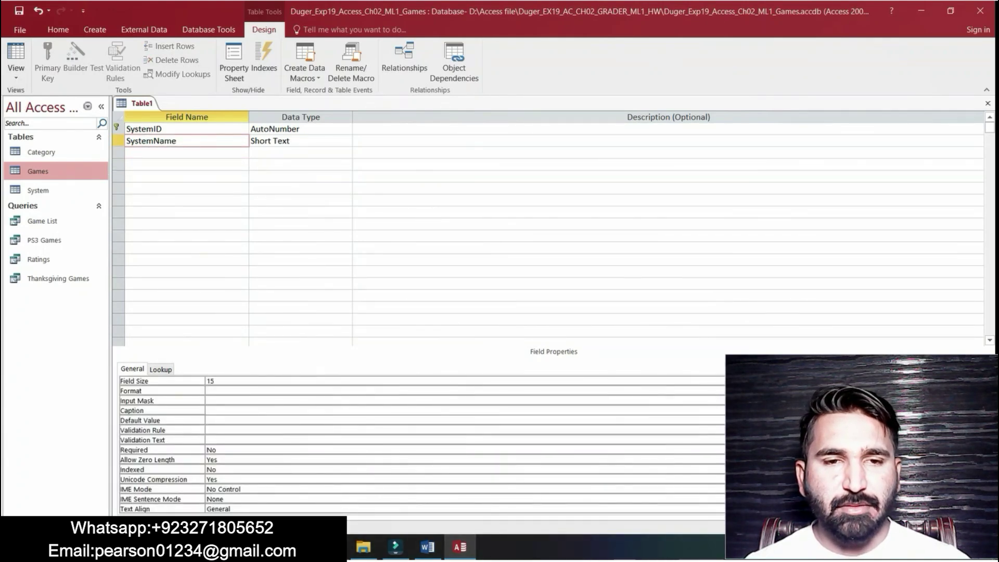
pyautogui.hotkey('ctrl', 'v')
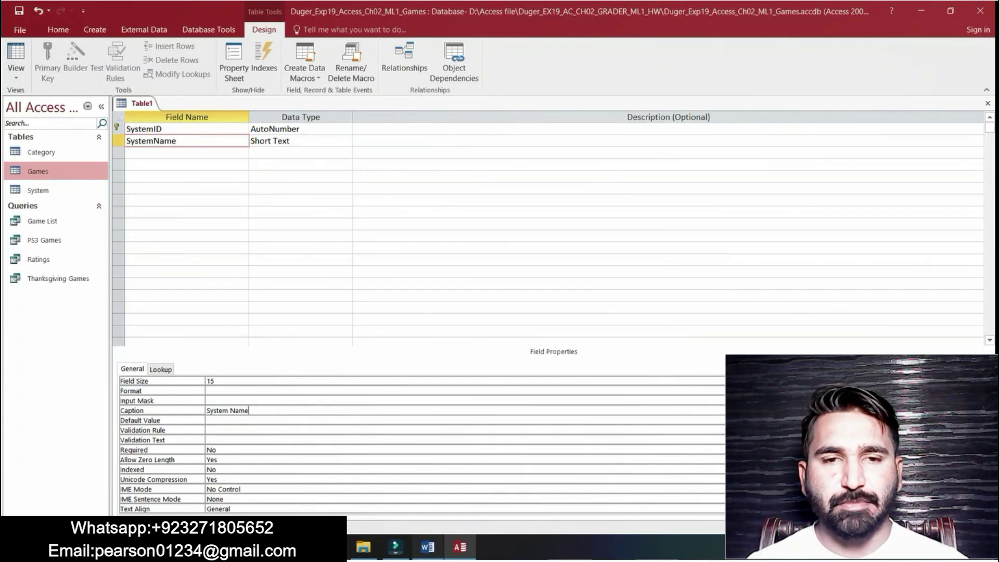
# Copy the table name System from the Word instructions and try to save the new Access table under it, replacing the existing table.
pyautogui.click(428, 546)
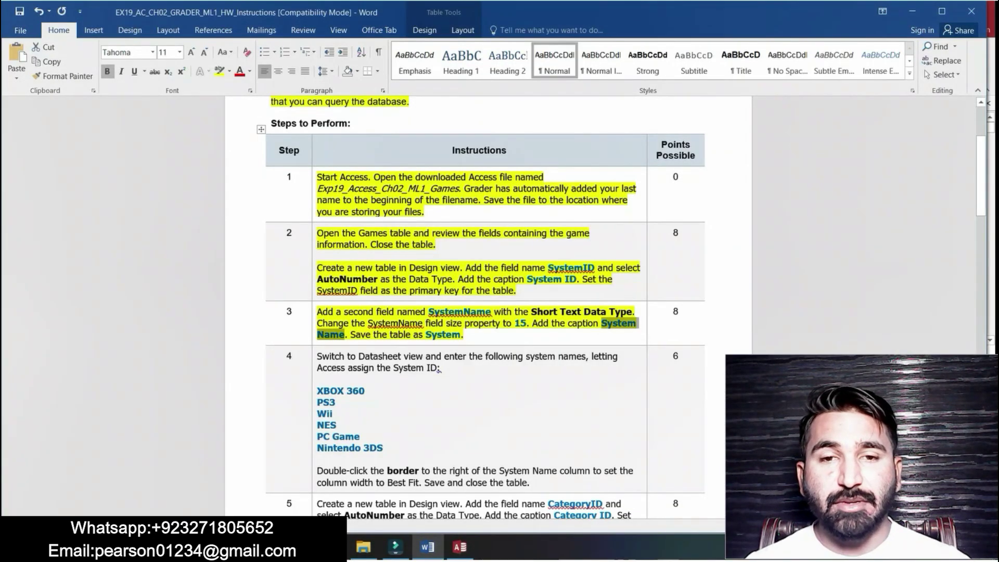
pyautogui.moveTo(425, 334); pyautogui.dragTo(460, 334)
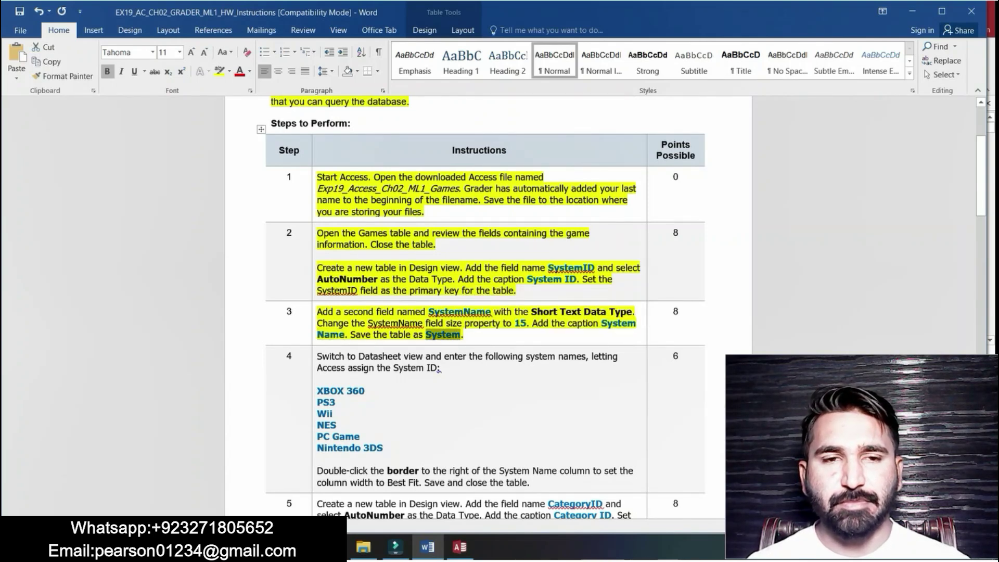
pyautogui.hotkey('alt', 'Tab')
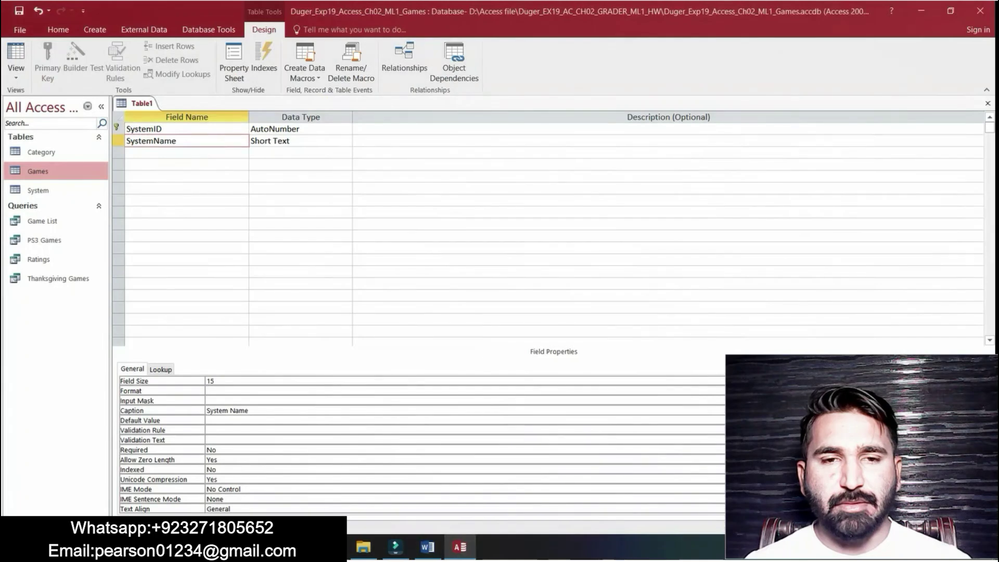
pyautogui.rightClick(141, 103)
pyautogui.click(156, 113)
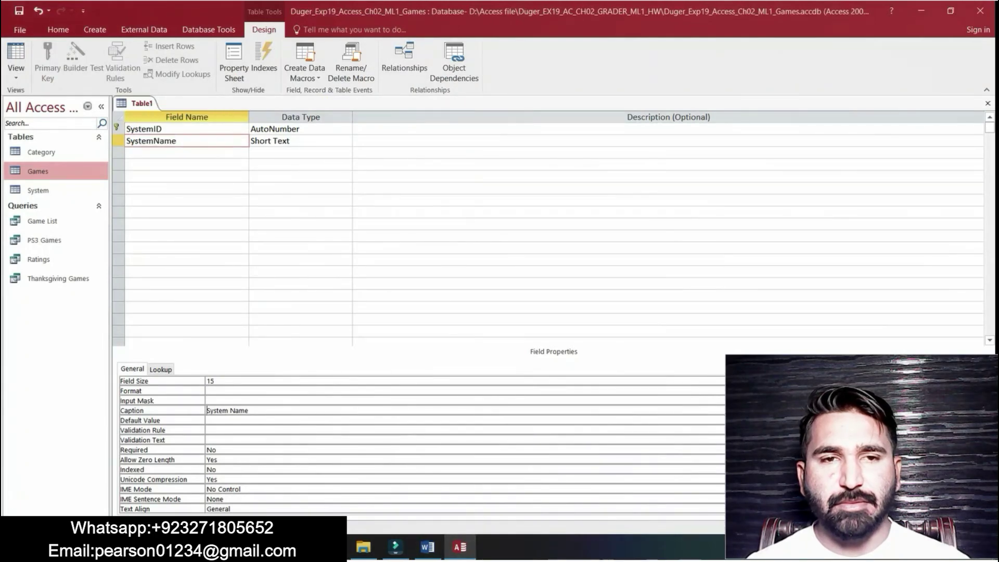
pyautogui.write('System')
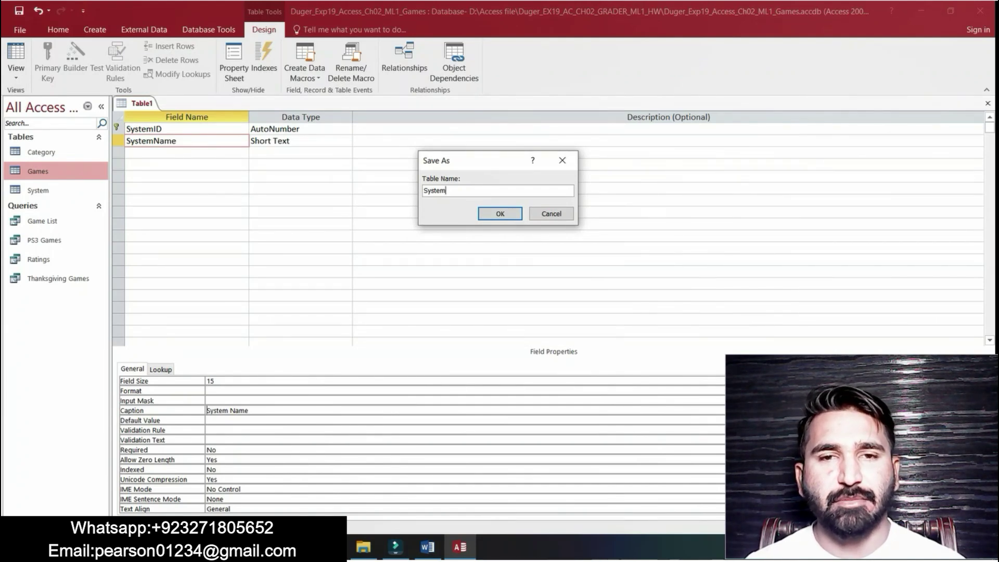
pyautogui.press('Return')
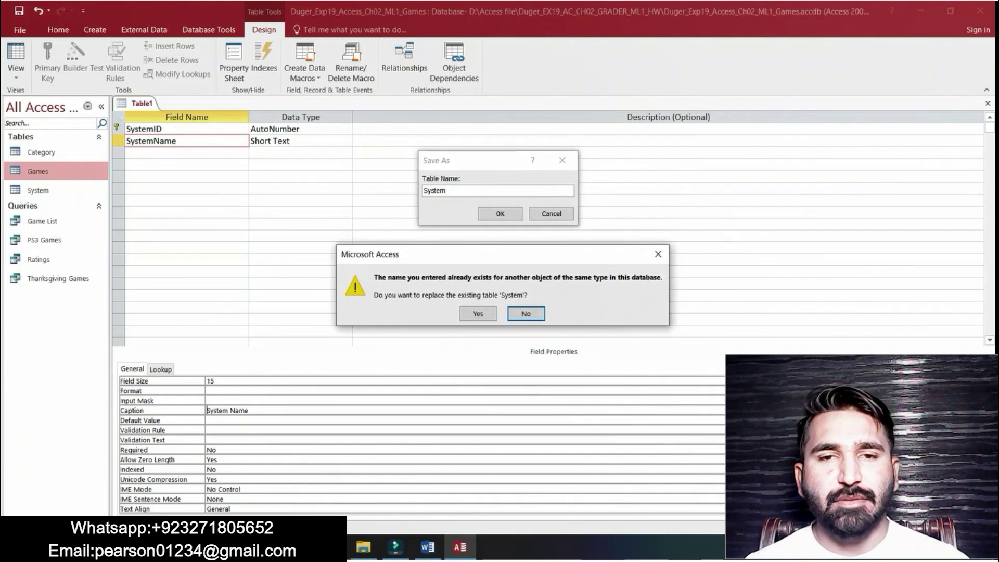
pyautogui.press('Left')
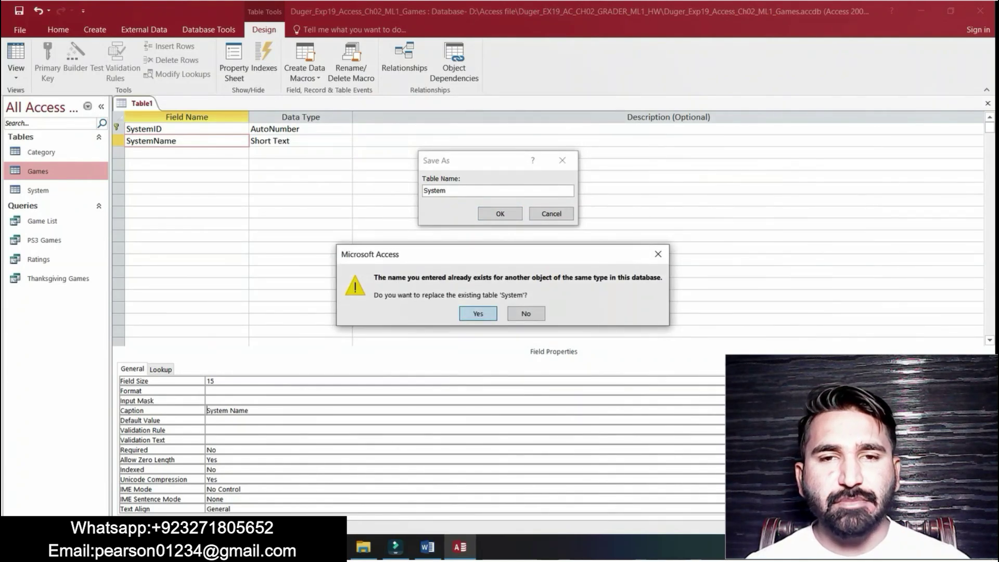
pyautogui.press('Return')
pyautogui.press('Return')
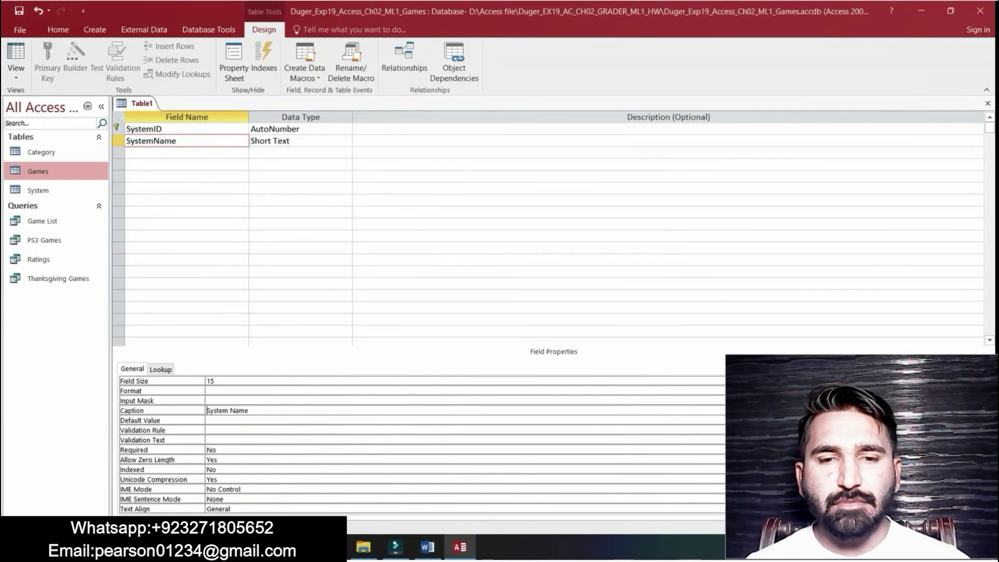
pyautogui.hotkey('alt', 'Tab')
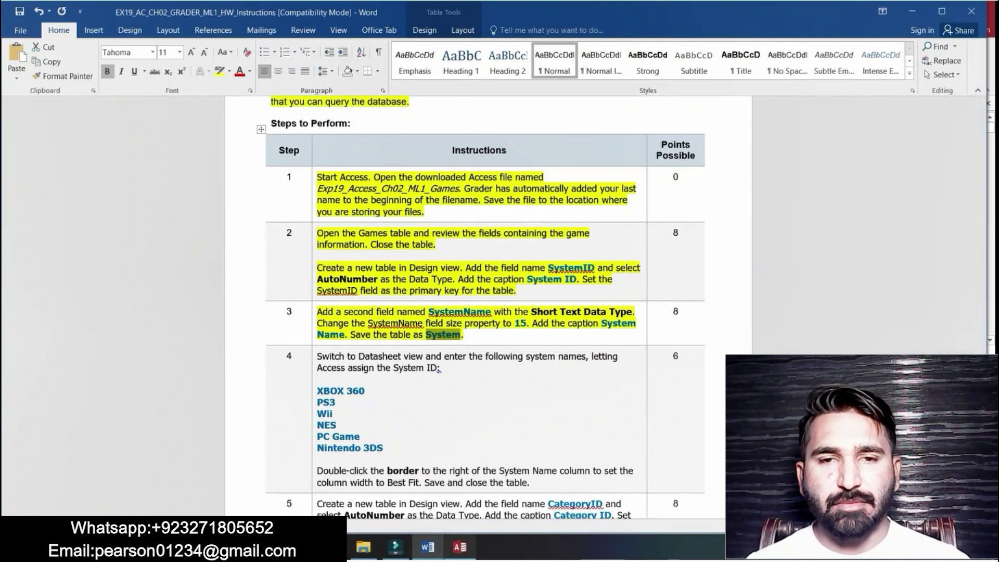
pyautogui.hotkey('alt', 'Tab')
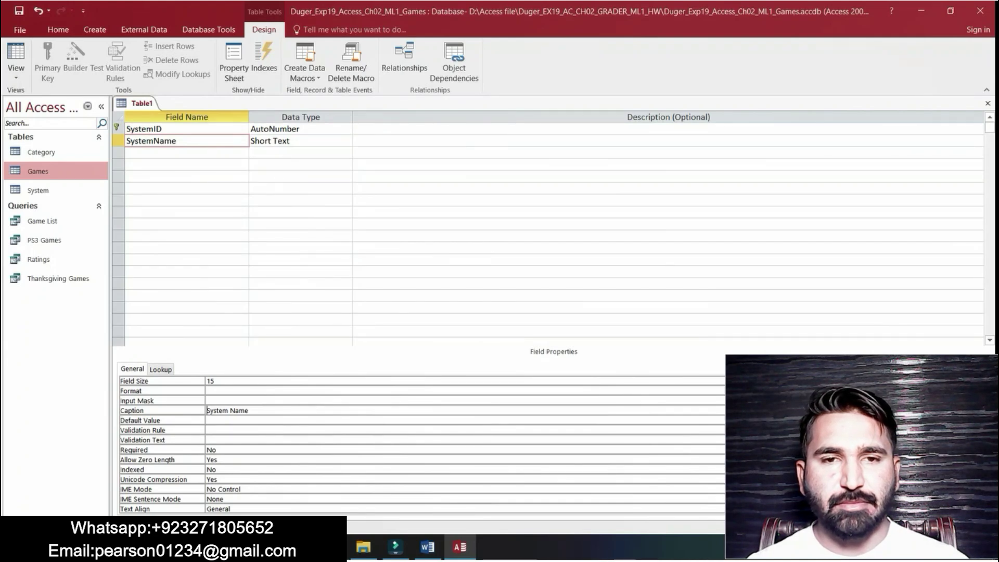
pyautogui.click(186, 152)
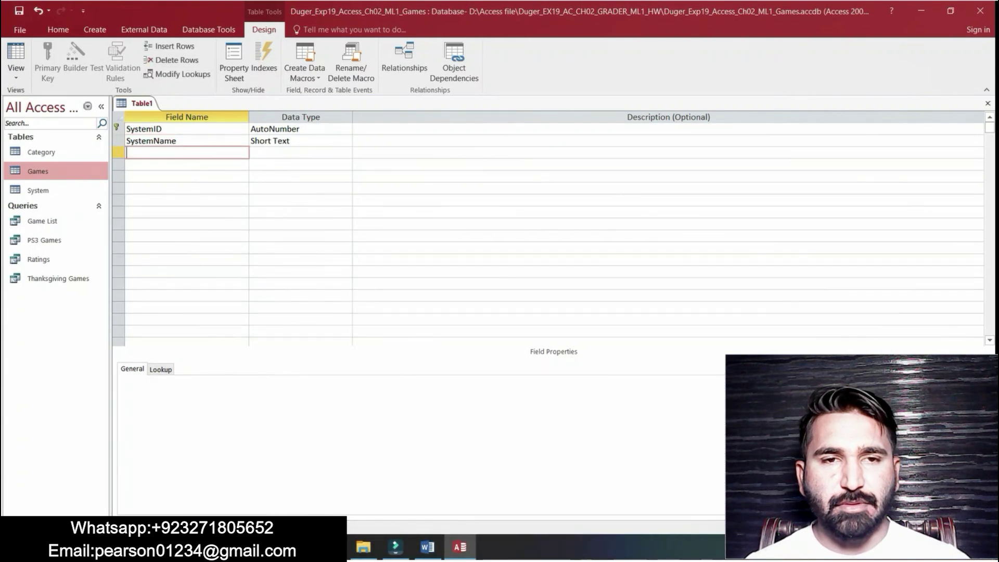
pyautogui.click(183, 141)
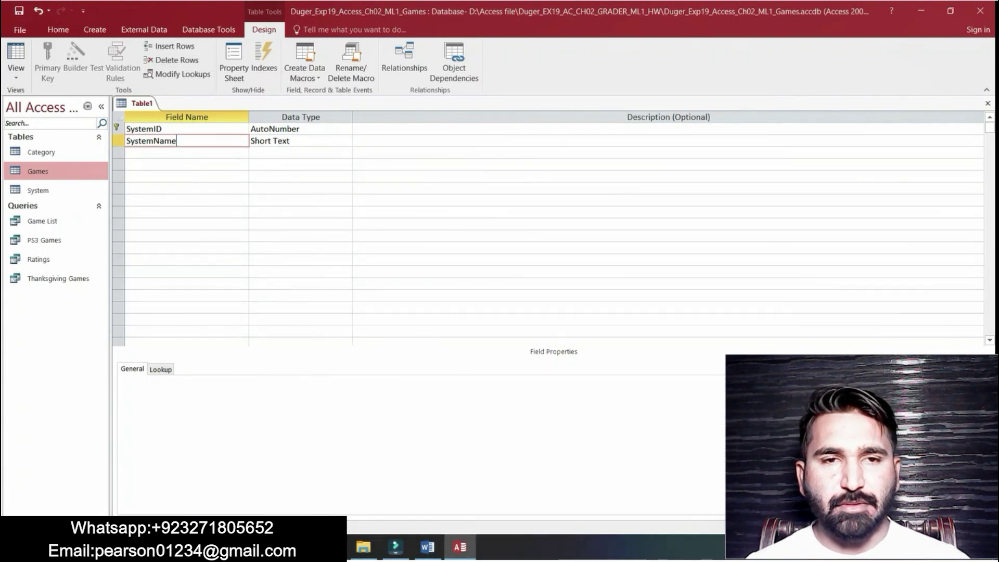
# Delete the existing System table from the database.
pyautogui.rightClick(55, 190)
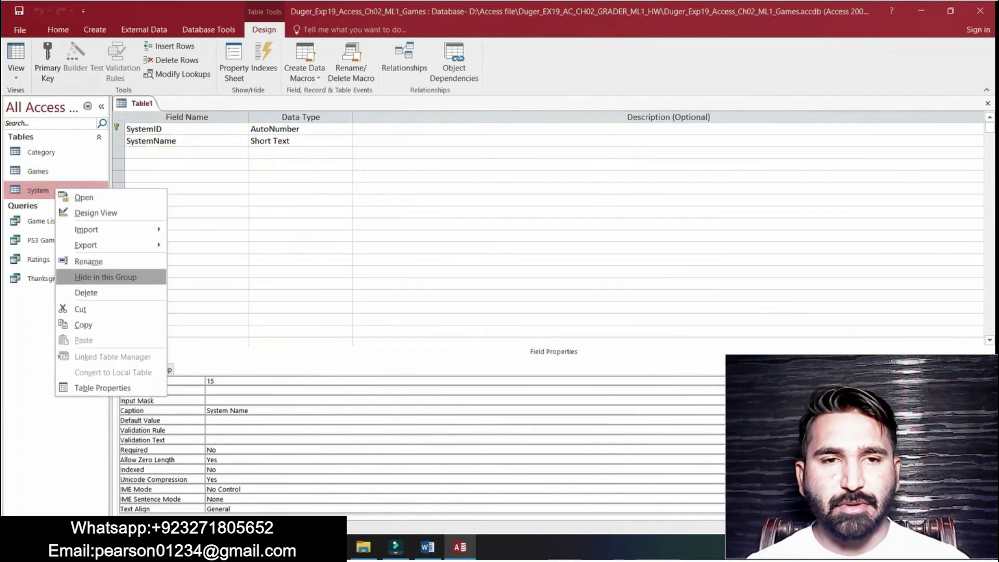
pyautogui.click(85, 292)
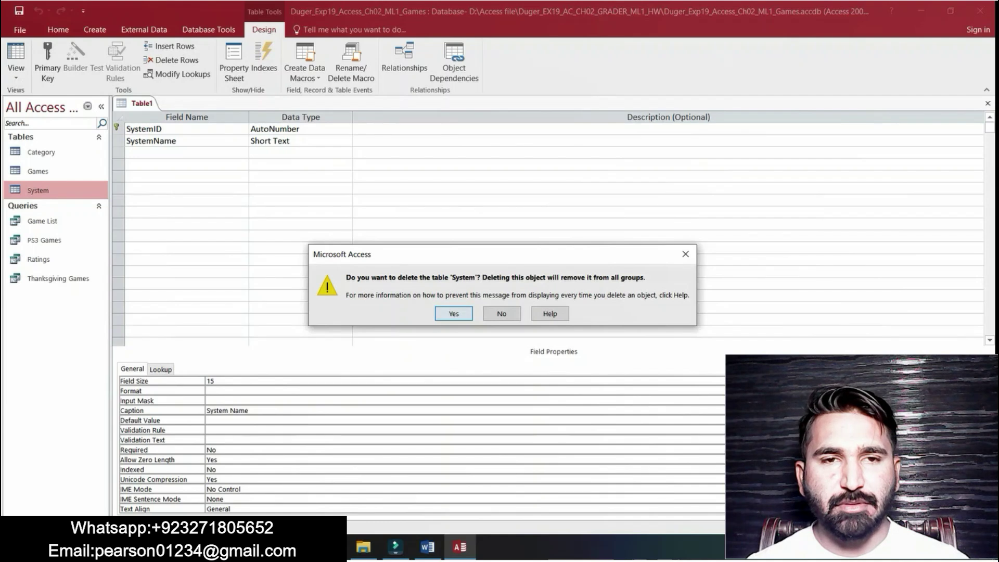
pyautogui.click(463, 314)
pyautogui.press('Return')
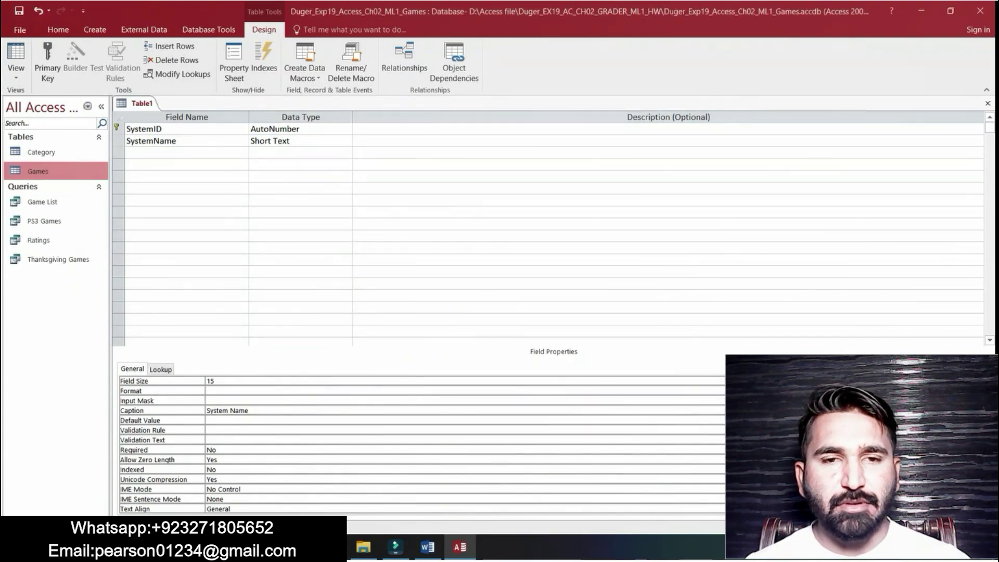
# Copy the table name System from step 3 of the Word instructions and save the new Access table as System.
pyautogui.click(428, 546)
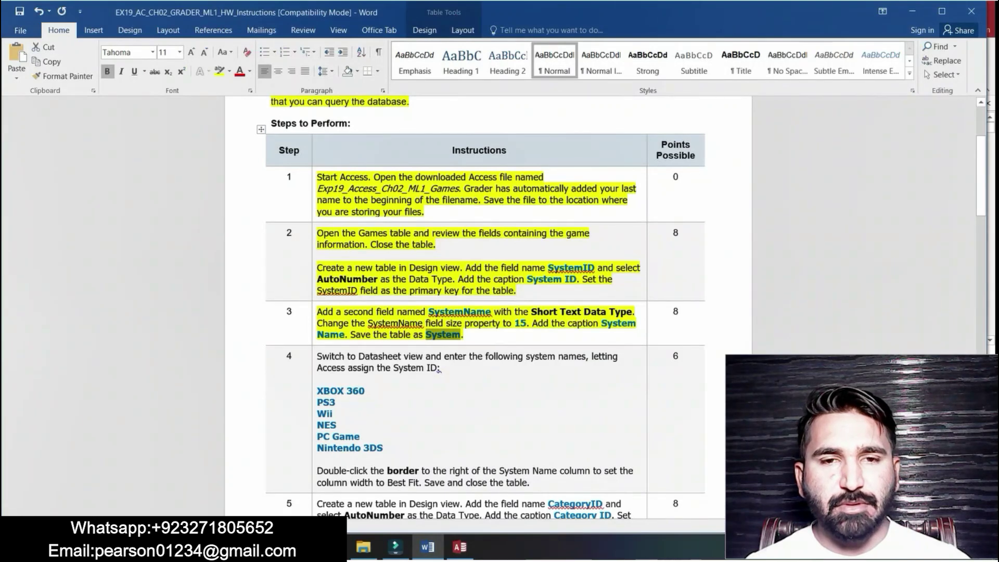
pyautogui.click(439, 368)
pyautogui.moveTo(426, 334); pyautogui.dragTo(461, 335)
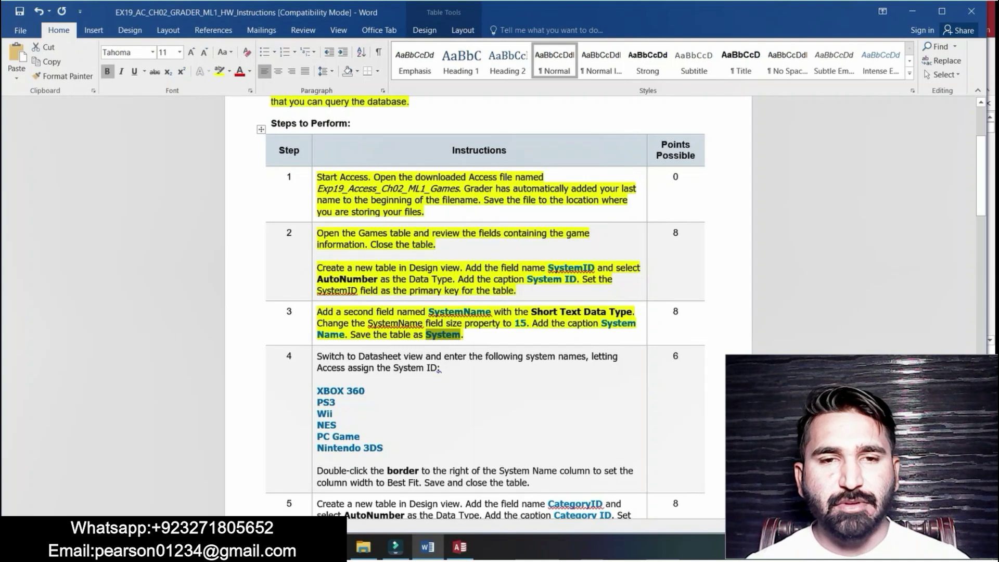
pyautogui.click(459, 546)
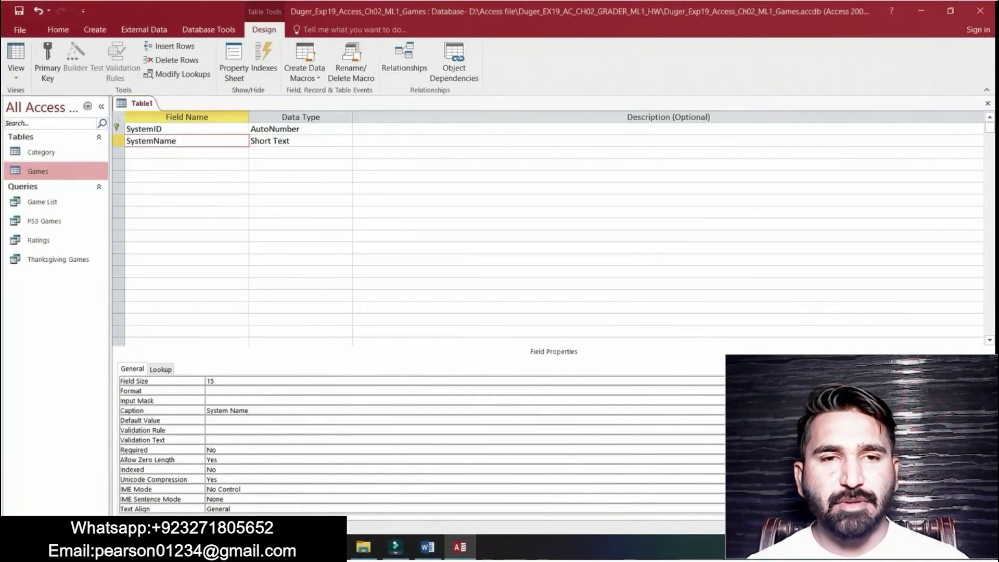
pyautogui.rightClick(149, 104)
pyautogui.click(172, 113)
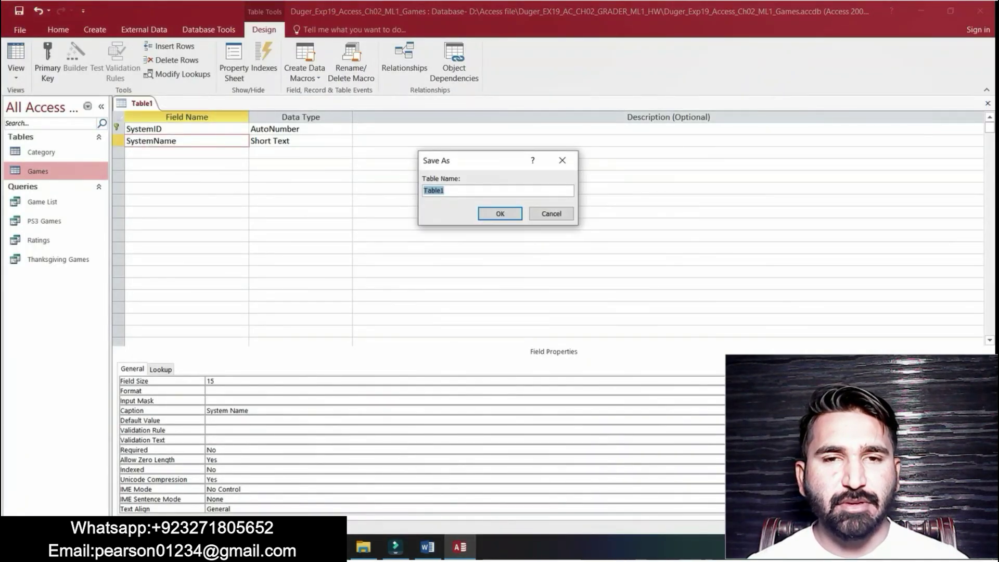
pyautogui.write('System')
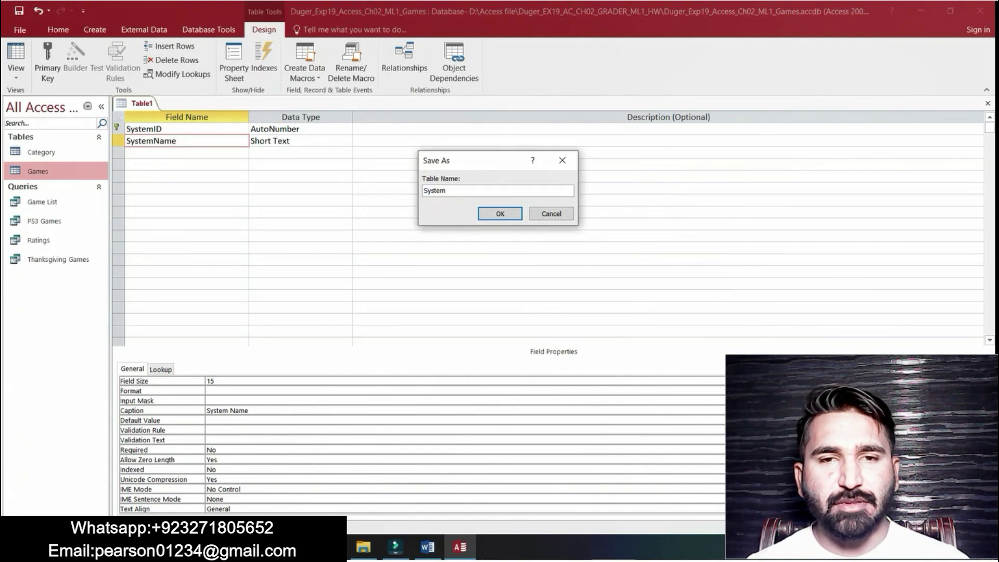
pyautogui.press('Return')
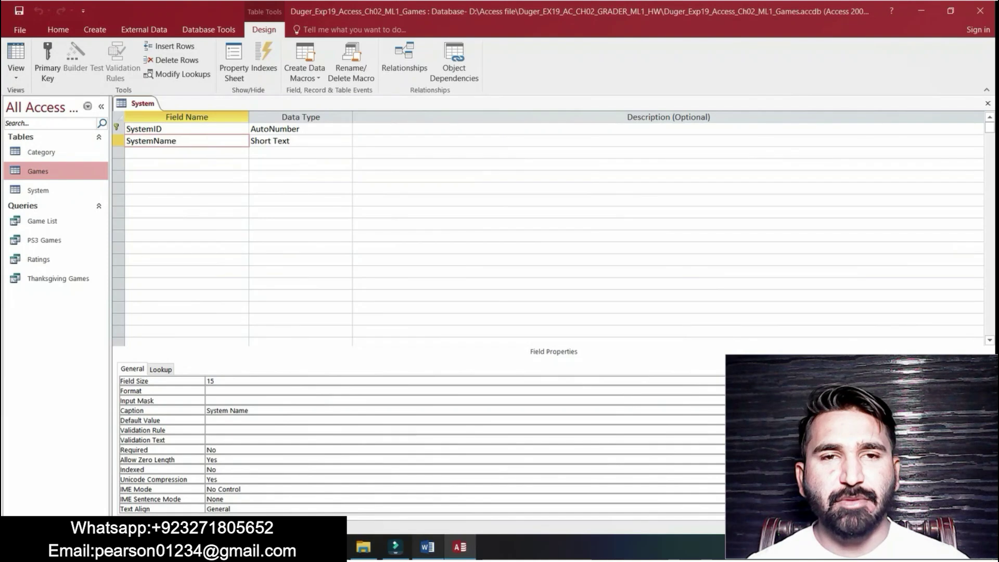
# Switch to the Word instructions and highlight the whole text of step 4 in yellow.
pyautogui.click(428, 547)
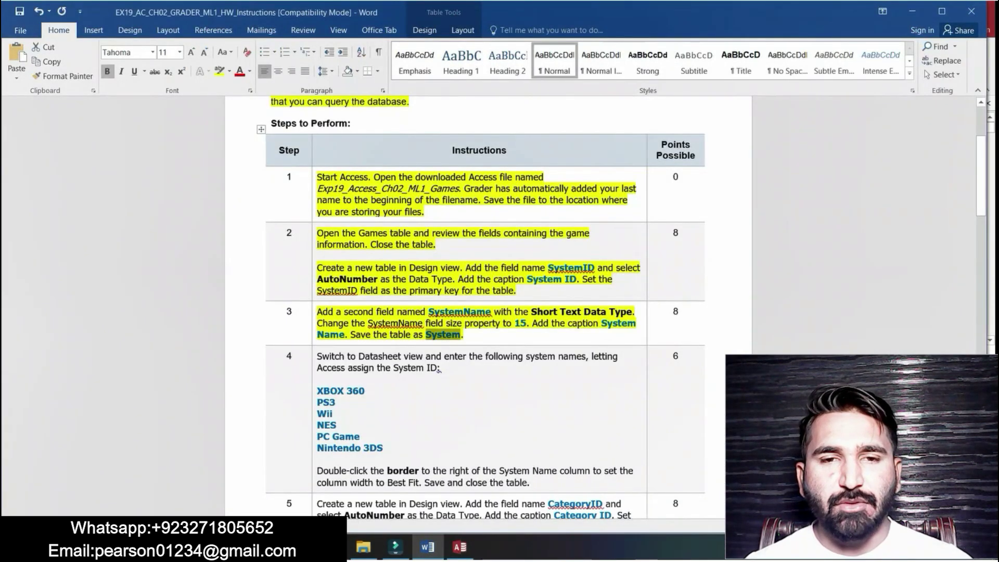
pyautogui.click(439, 370)
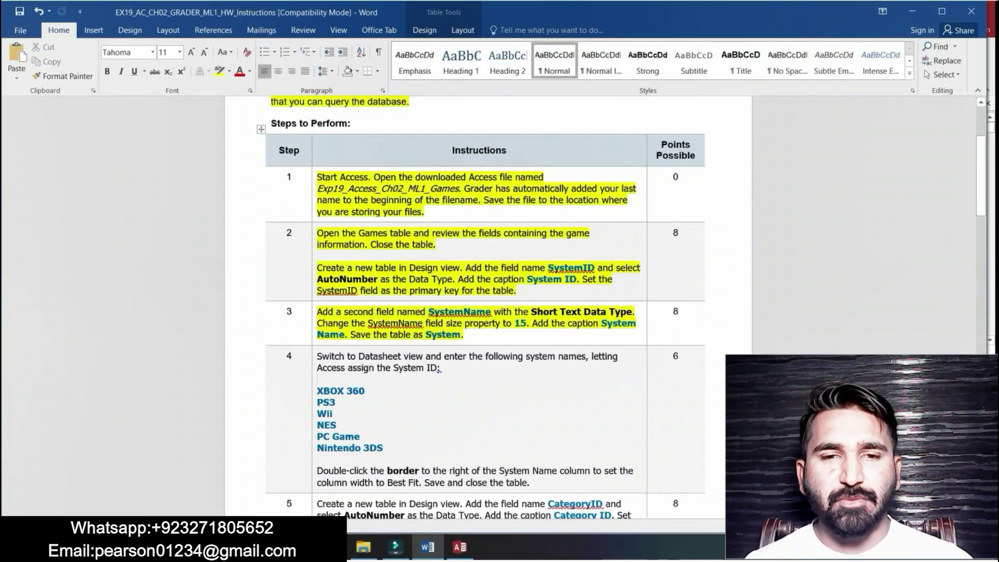
pyautogui.click(315, 358)
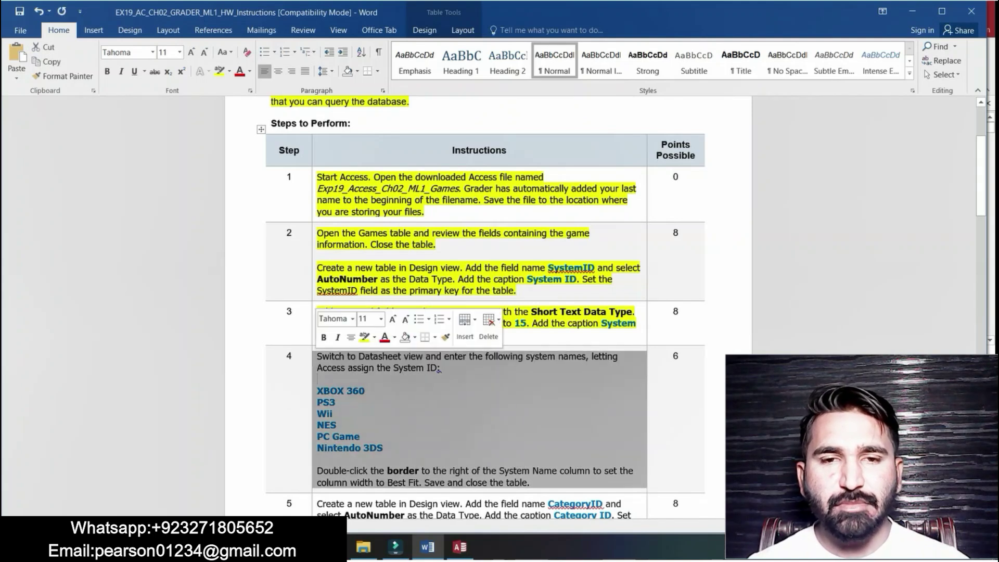
pyautogui.click(364, 337)
pyautogui.moveTo(981, 177); pyautogui.dragTo(981, 215)
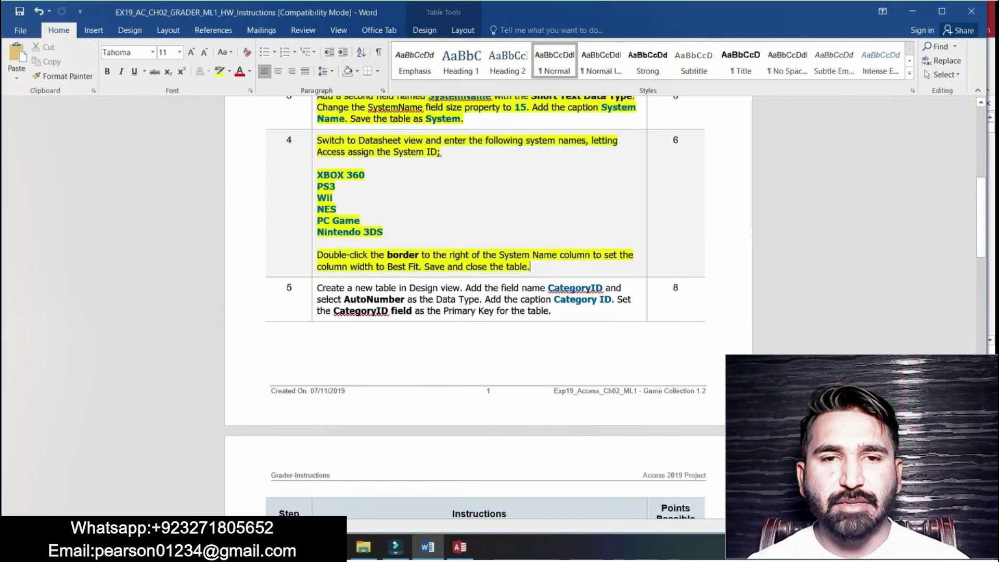
# Select the system name XBOX 360 in Word's step 4 and switch the System table in Access to Datasheet view.
pyautogui.moveTo(317, 175); pyautogui.dragTo(365, 175)
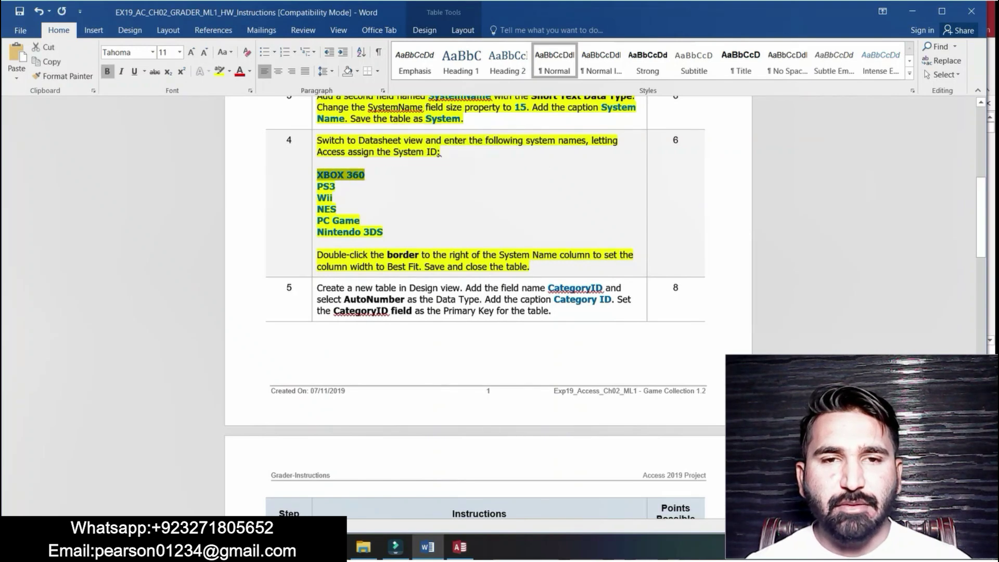
pyautogui.hotkey('alt', 'Tab')
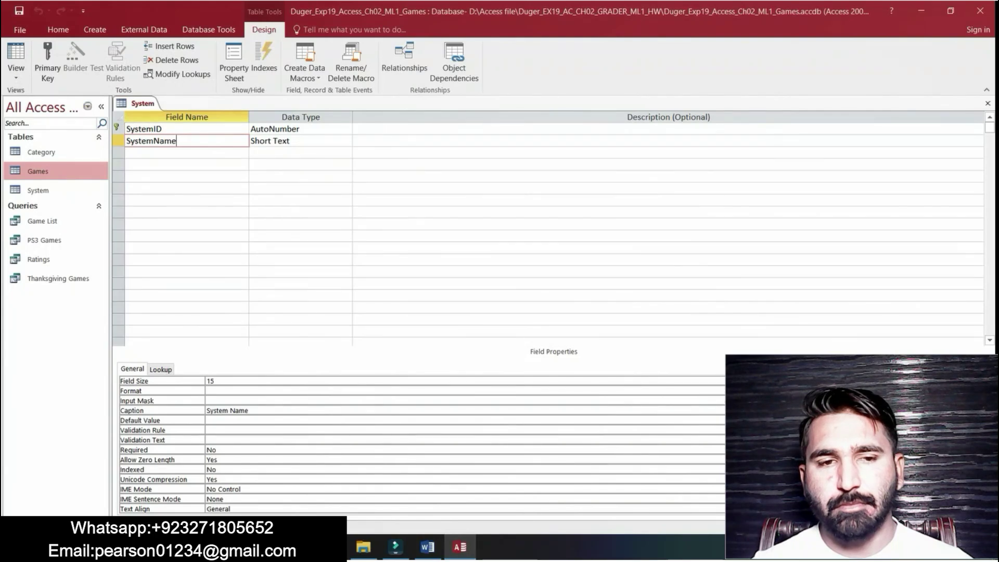
pyautogui.click(16, 77)
pyautogui.click(46, 99)
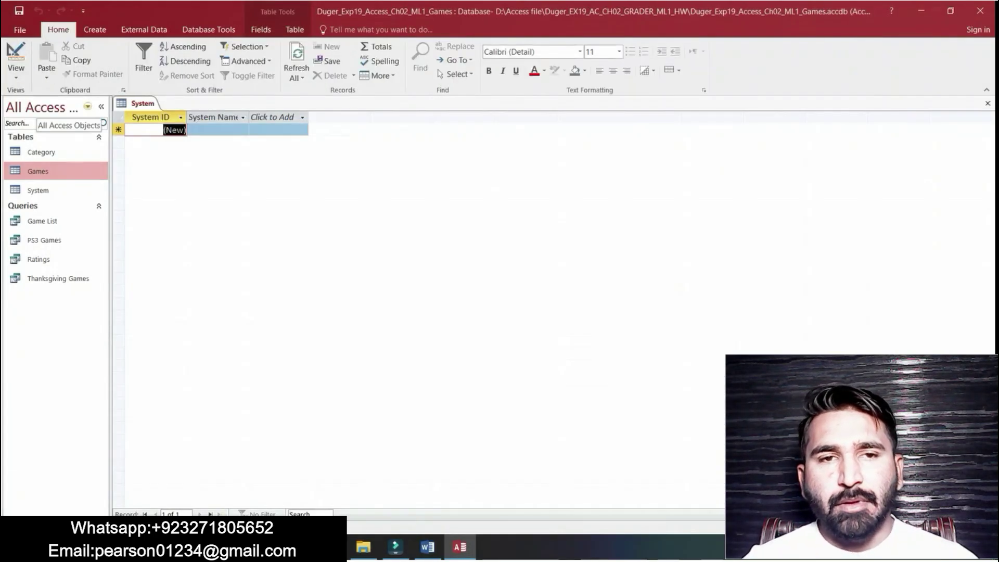
# Copy the system name XBOX 360 from step 4 of the Word instructions.
pyautogui.click(427, 547)
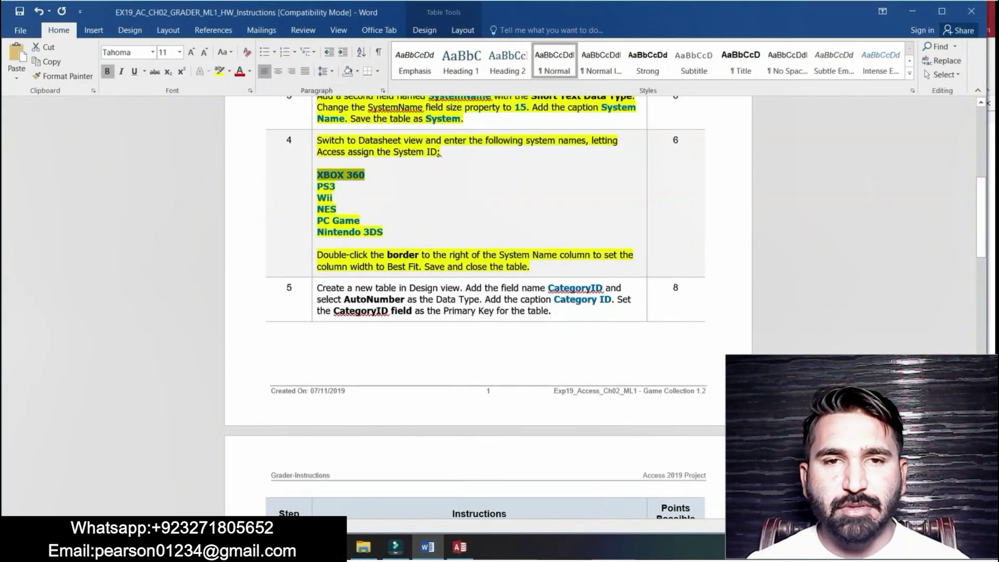
pyautogui.click(460, 547)
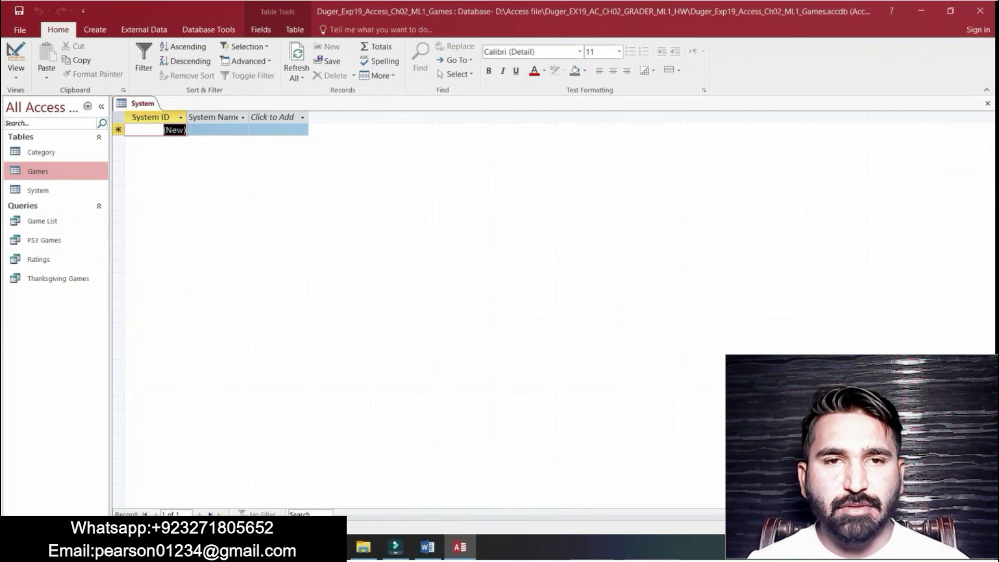
pyautogui.click(174, 130)
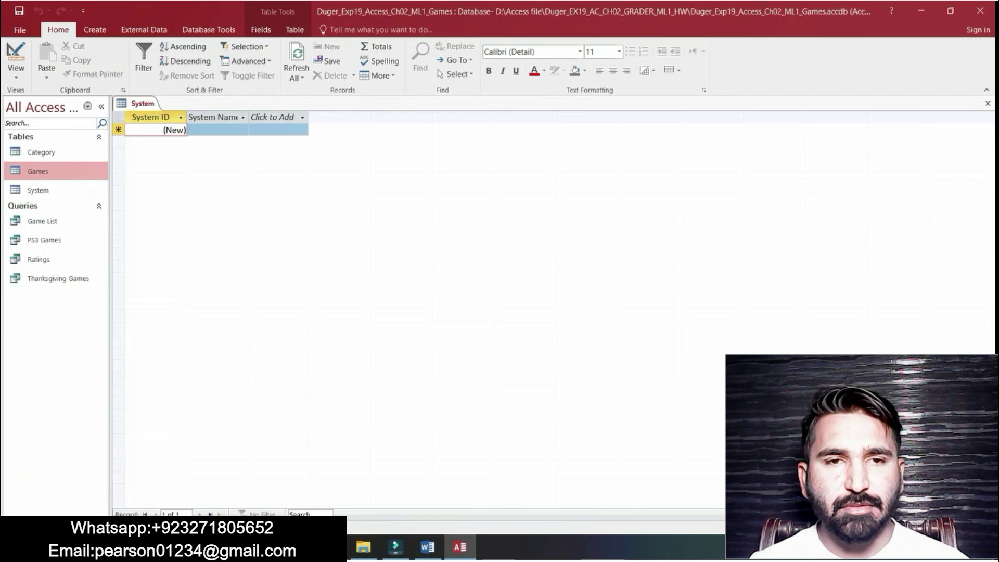
pyautogui.click(427, 546)
pyautogui.click(439, 152)
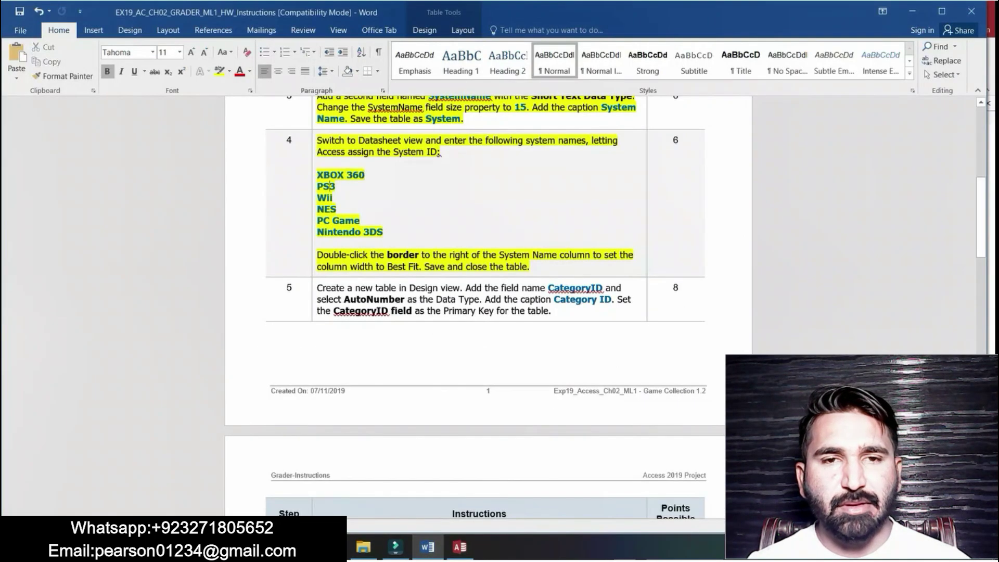
pyautogui.moveTo(316, 175); pyautogui.dragTo(364, 174)
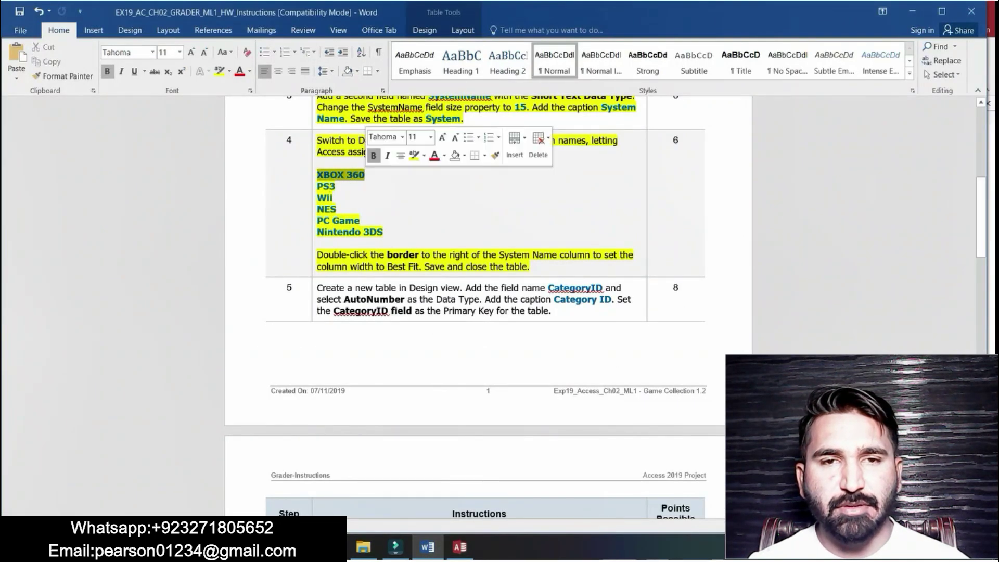
pyautogui.hotkey('ctrl', 'c')
# Switch to Access and enter XBOX 360 as the System Name of the System table's first record.
pyautogui.click(459, 546)
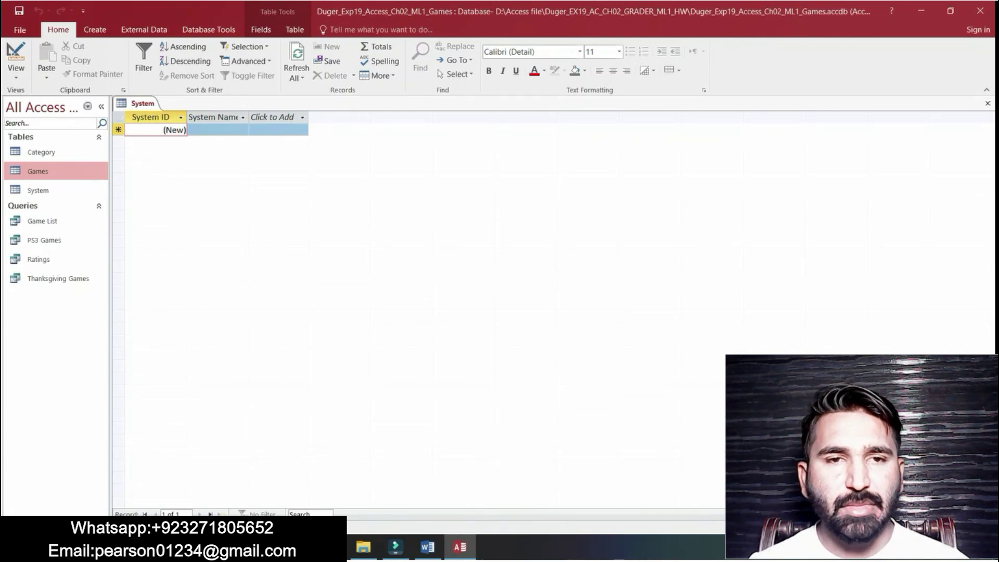
pyautogui.click(427, 546)
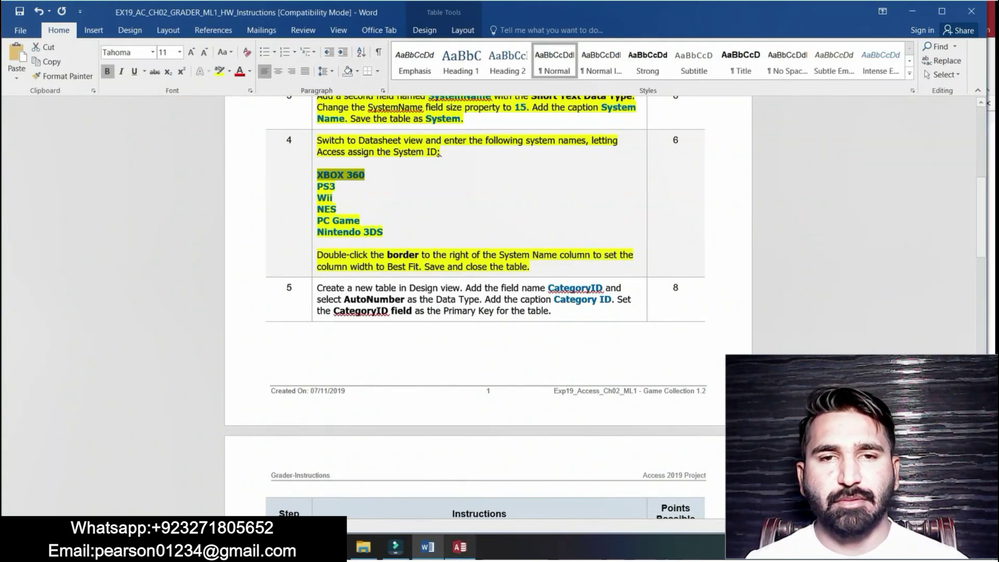
pyautogui.click(459, 546)
pyautogui.press('Tab')
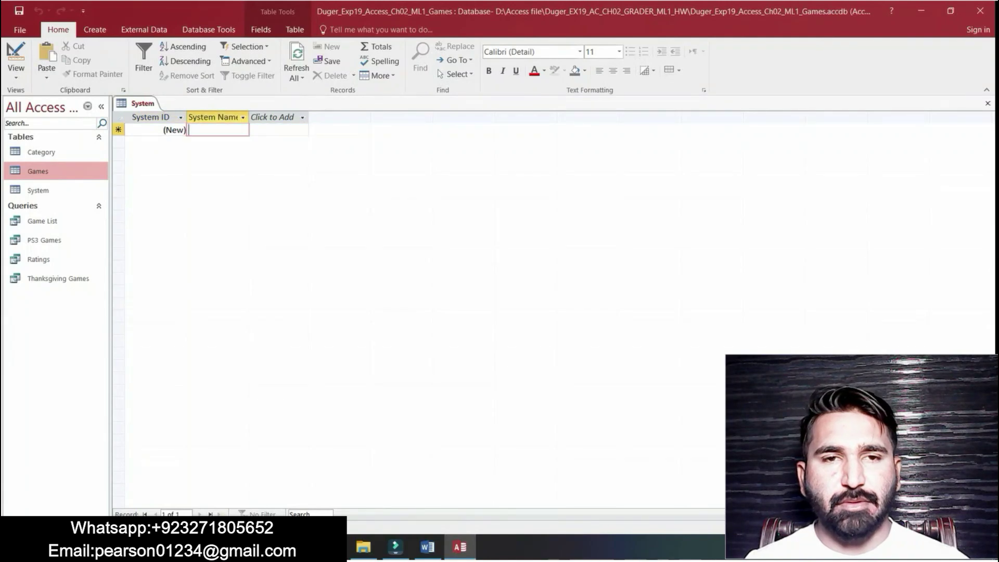
pyautogui.write('XBOX 360')
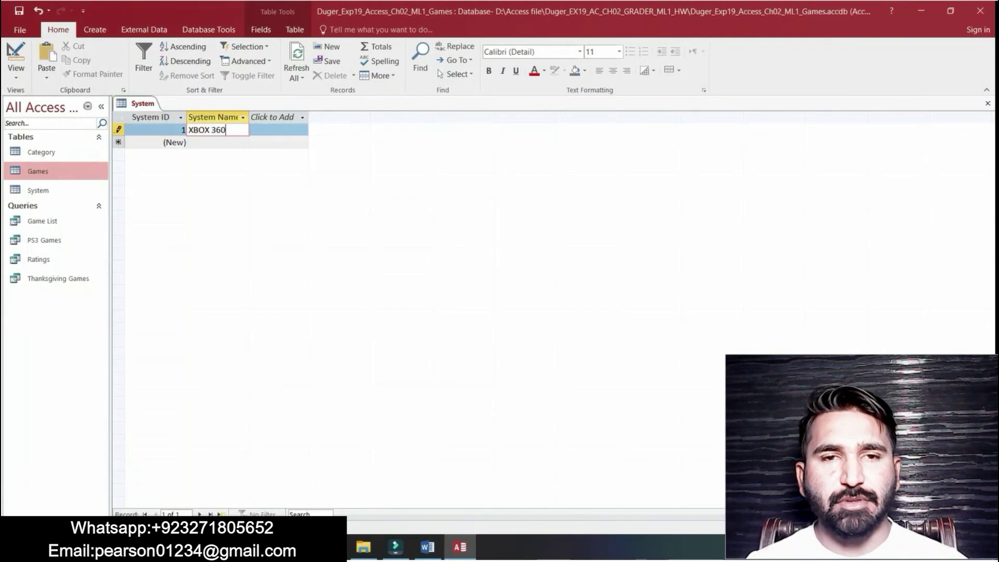
# Copy PS3 from step 4 of the Word instructions and enter it as the second record's System Name in Access.
pyautogui.hotkey('alt', 'Tab')
pyautogui.doubleClick(326, 186)
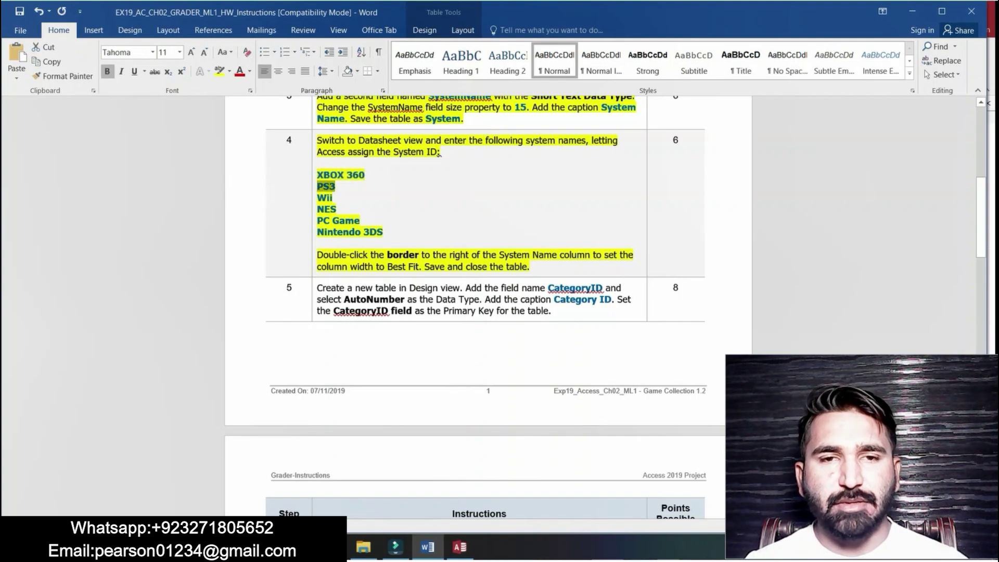
pyautogui.hotkey('alt', 'Tab')
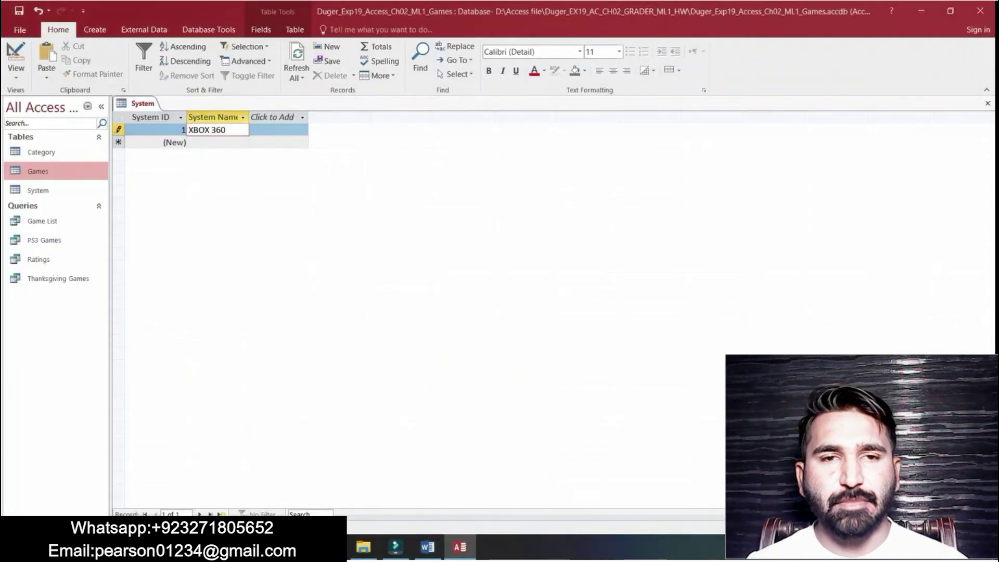
pyautogui.press('Down')
pyautogui.hotkey('ctrl', 'v')
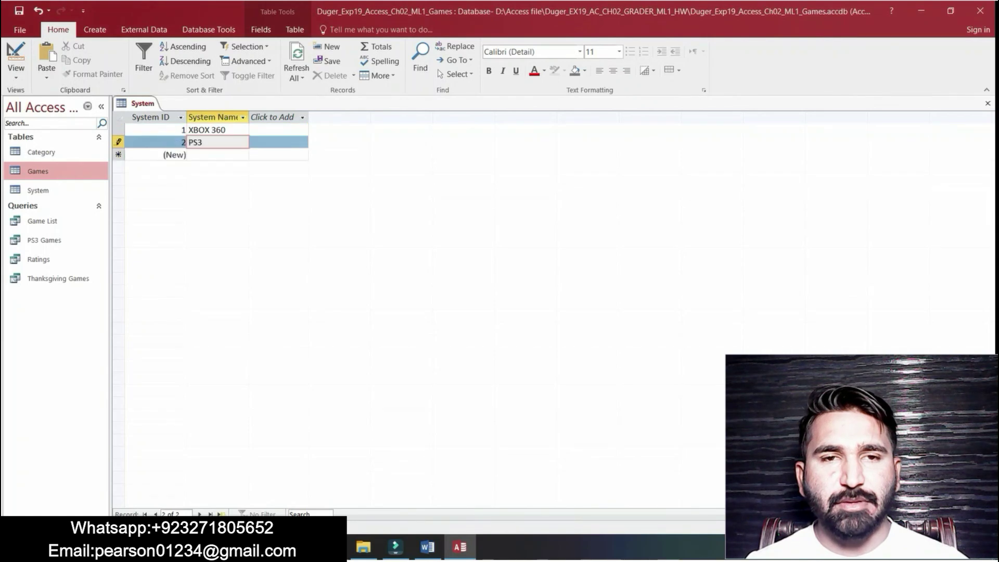
pyautogui.press('Tab')
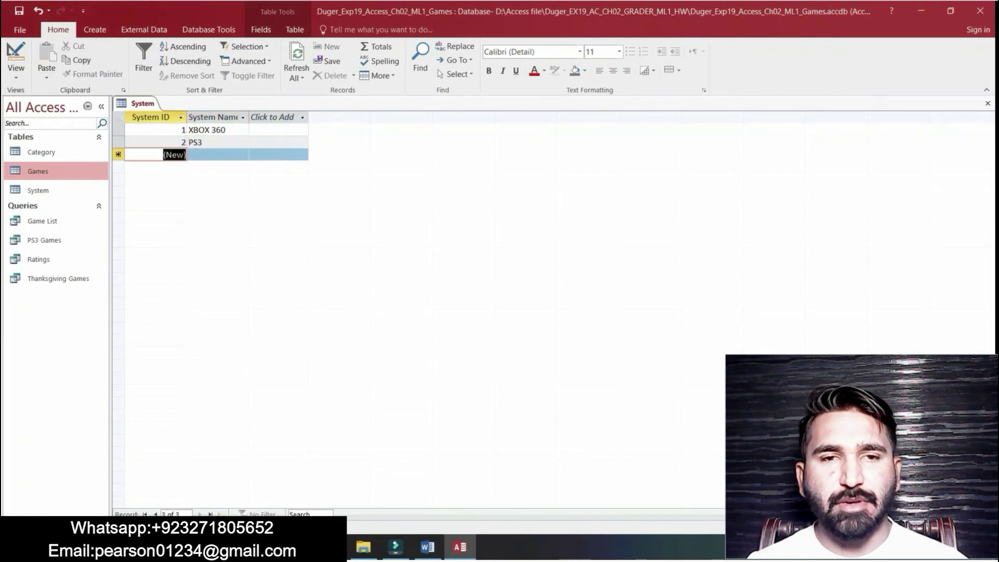
# Copy Wii from step 4 of the Word instructions and enter it as the third record's System Name in Access.
pyautogui.hotkey('alt', 'Tab')
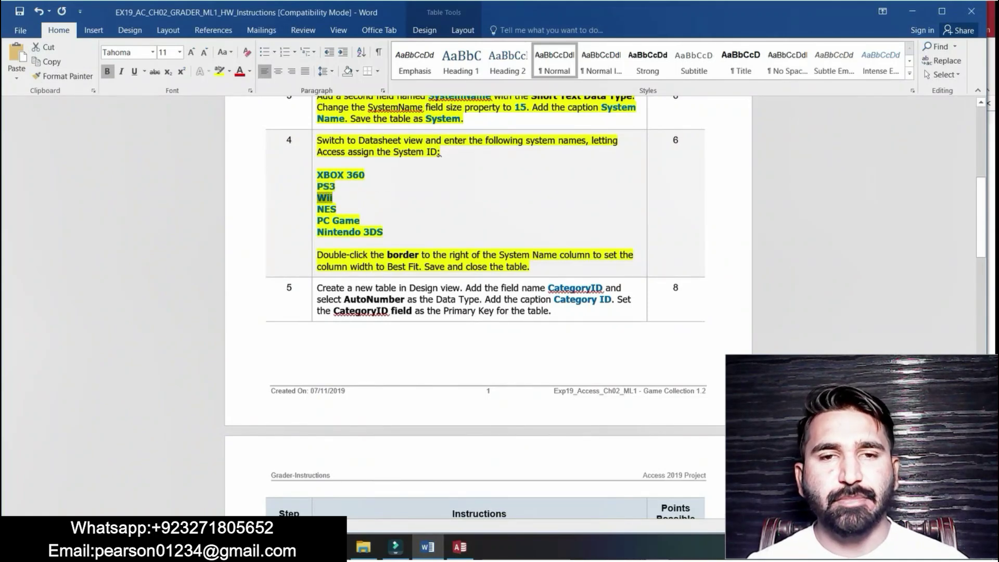
pyautogui.click(459, 546)
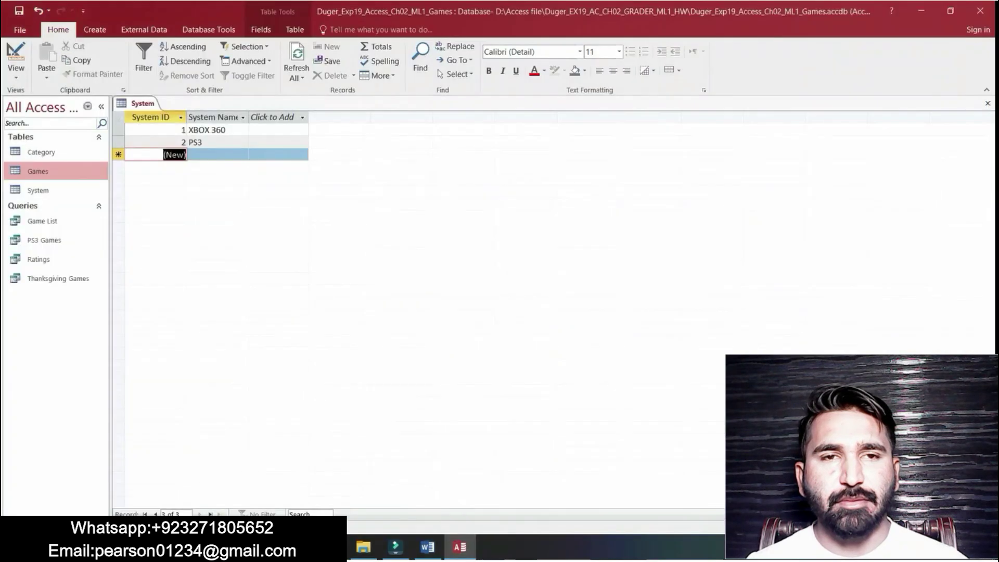
pyautogui.press('Tab')
pyautogui.write('Wii')
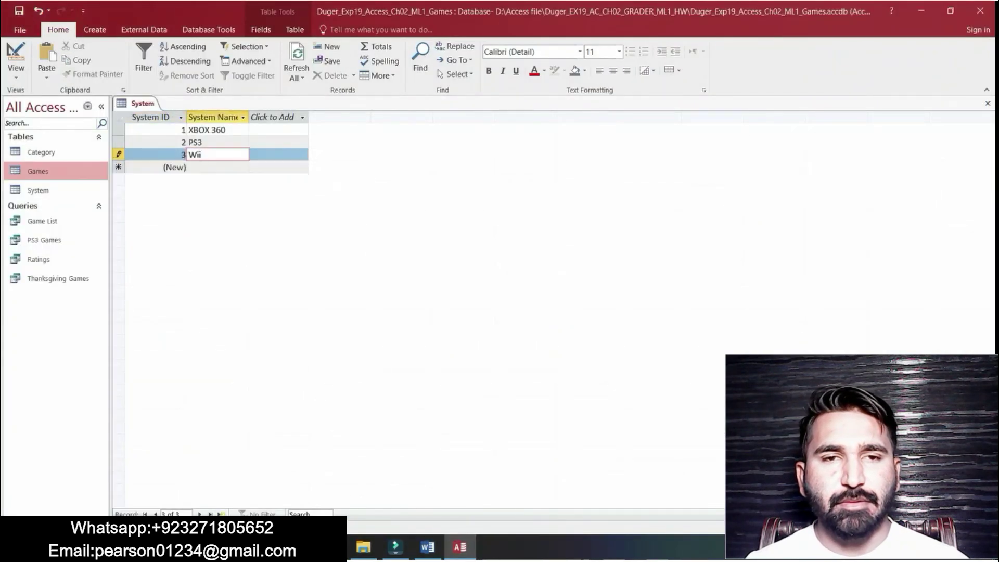
pyautogui.press('Tab')
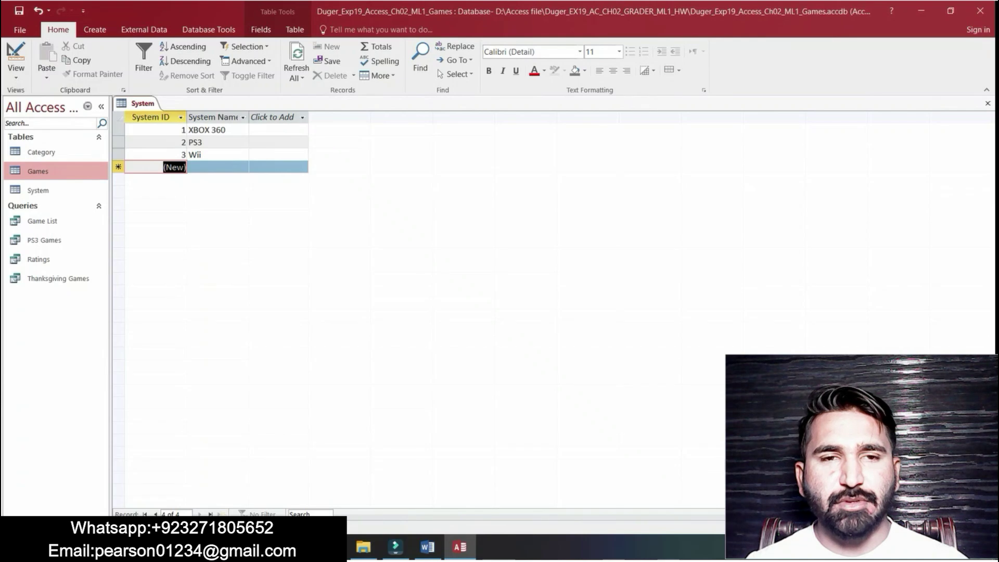
# Copy NES from step 4 of the Word instructions and enter it as the fourth record's System Name in Access.
pyautogui.click(427, 546)
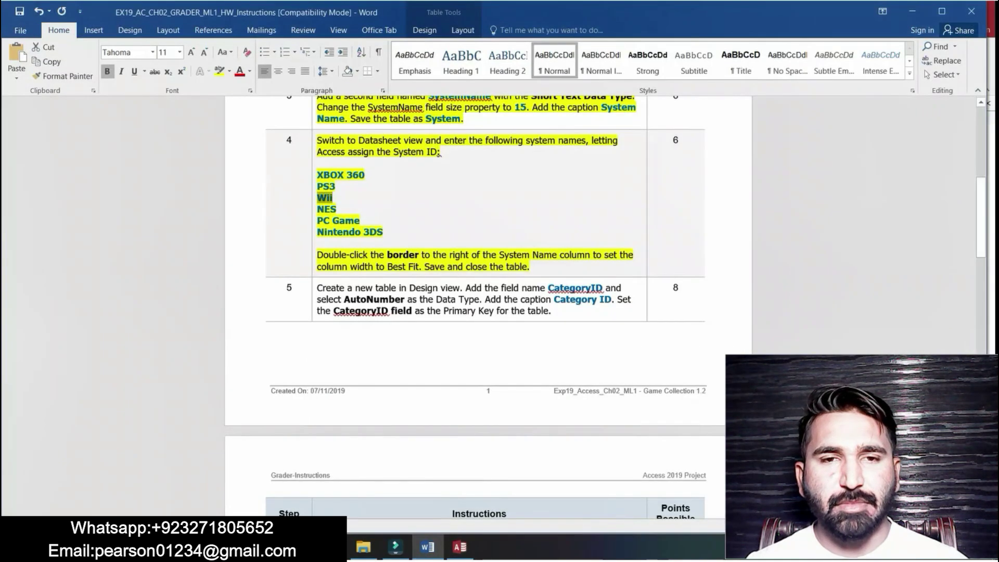
pyautogui.doubleClick(326, 209)
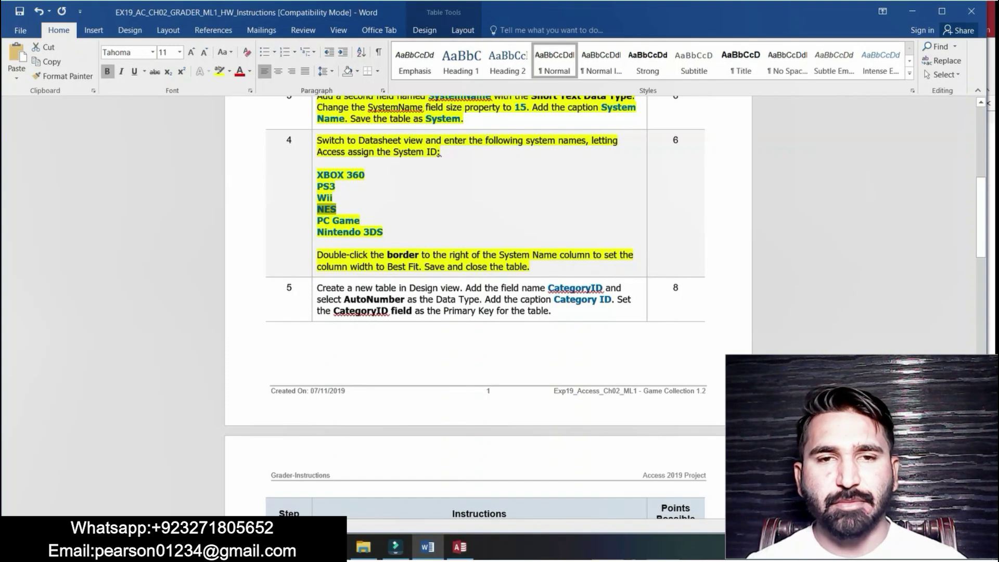
pyautogui.click(459, 546)
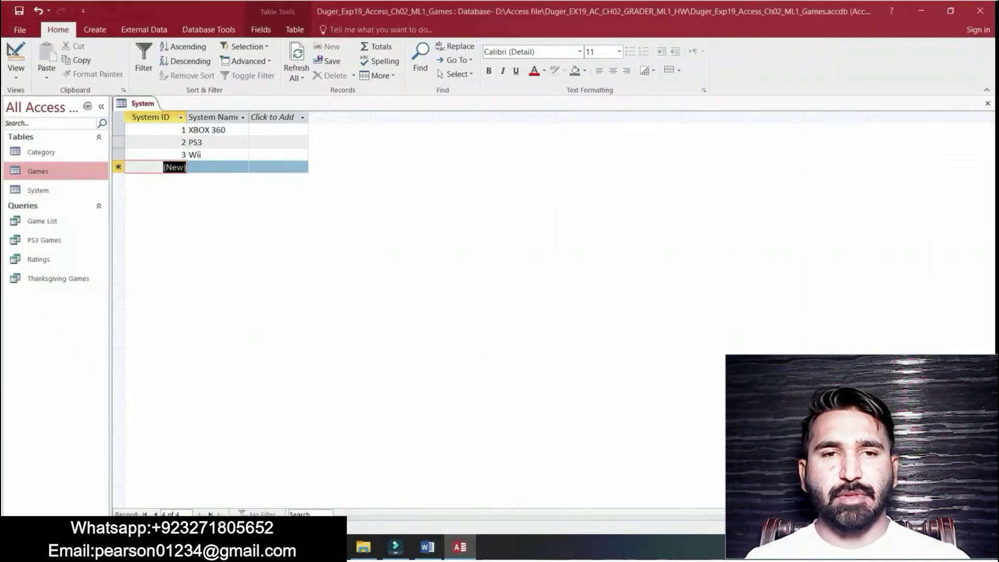
pyautogui.press('Tab')
pyautogui.hotkey('ctrl', 'v')
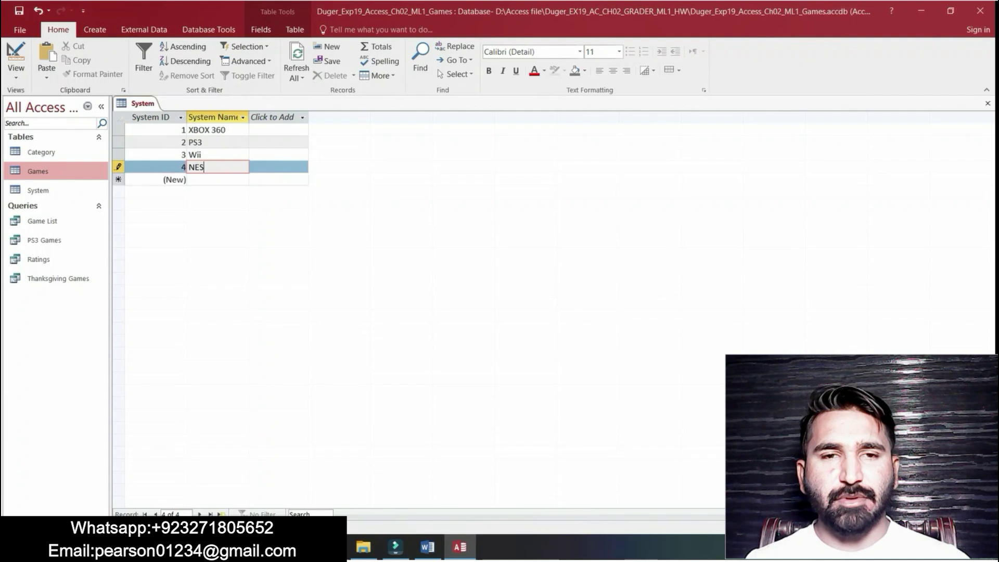
pyautogui.press('Tab')
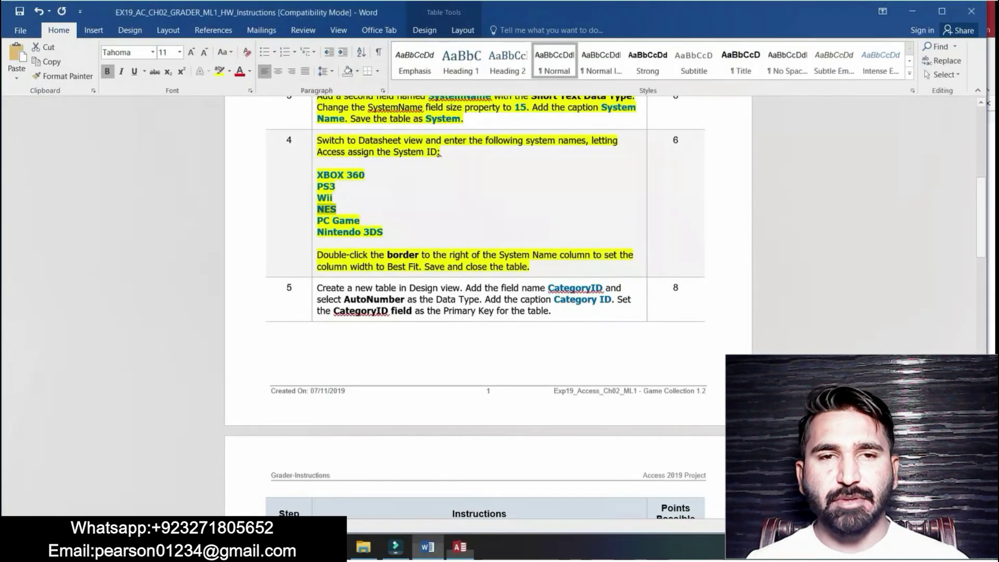
# Copy PC Game from step 4 of the Word instructions and enter it as the fifth record's System Name in Access.
pyautogui.click(427, 546)
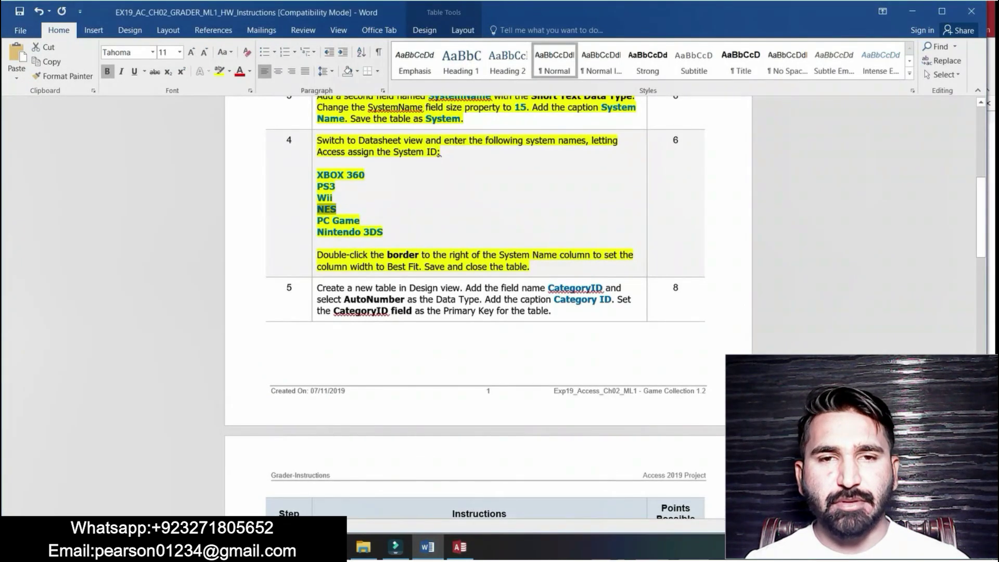
pyautogui.moveTo(316, 220); pyautogui.dragTo(360, 221)
pyautogui.hotkey('ctrl', 'c')
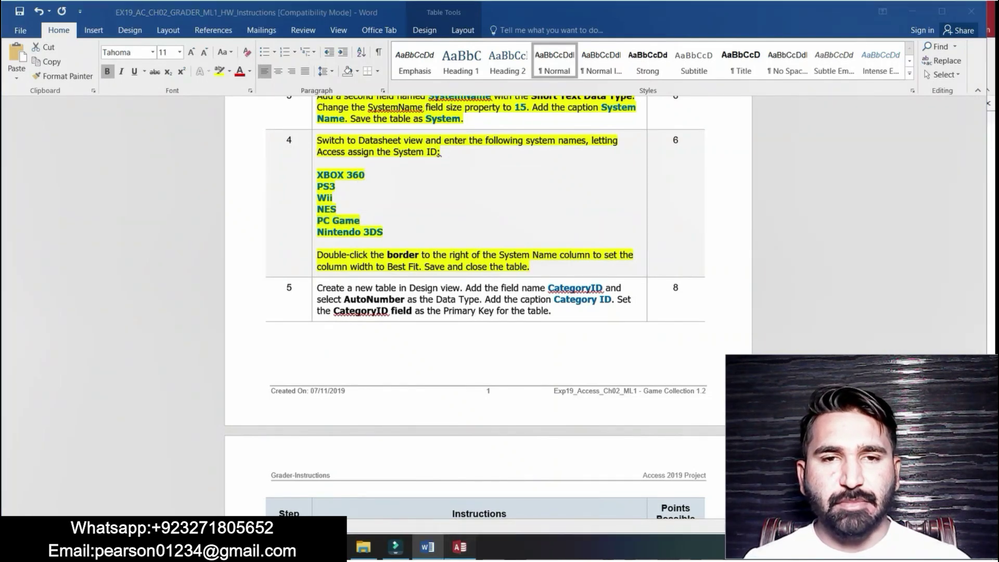
pyautogui.click(459, 546)
pyautogui.press('Tab')
pyautogui.hotkey('ctrl', 'v')
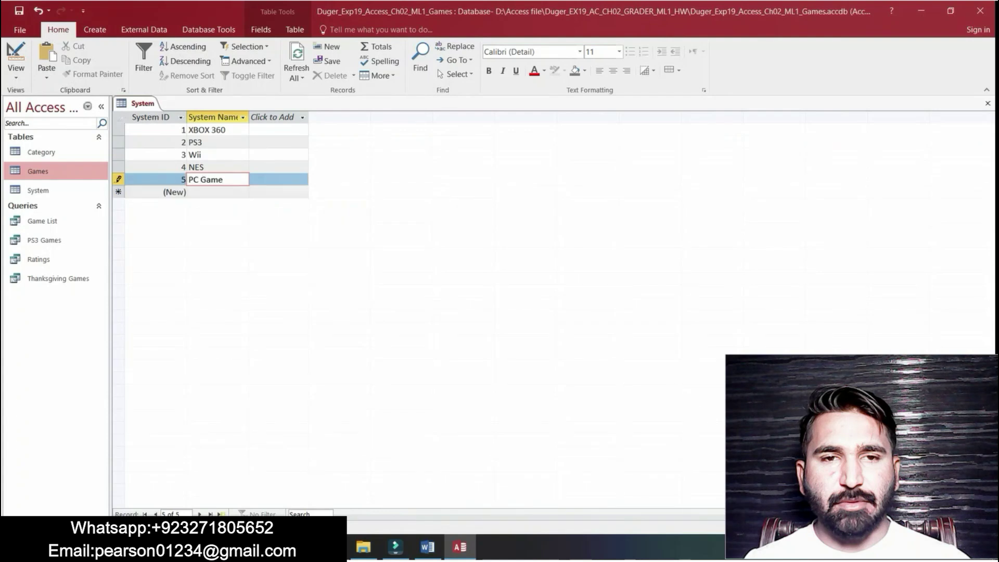
pyautogui.press('Tab')
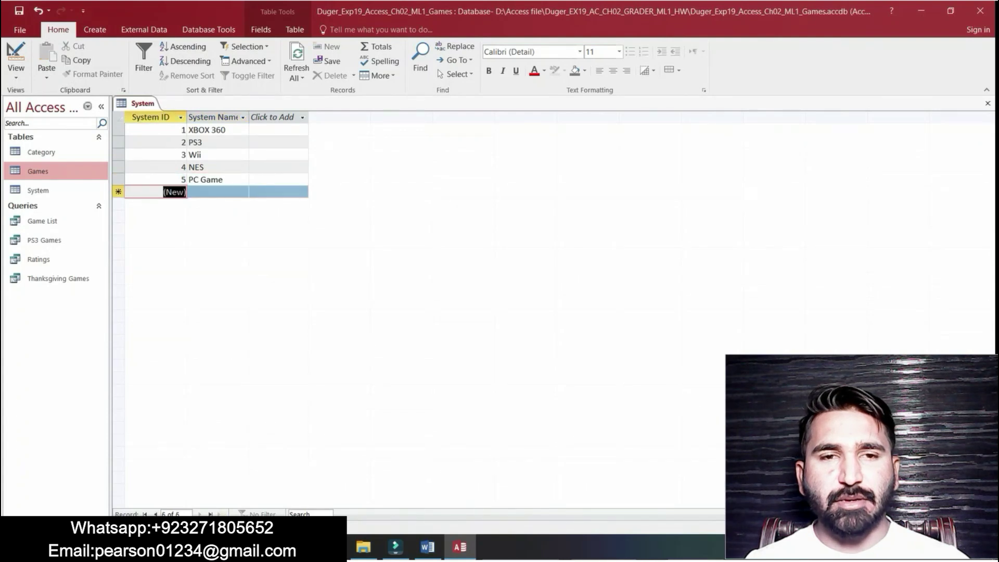
# Copy Nintendo 3DS from step 4 of the Word instructions and enter it as the sixth record's System Name in Access.
pyautogui.click(428, 546)
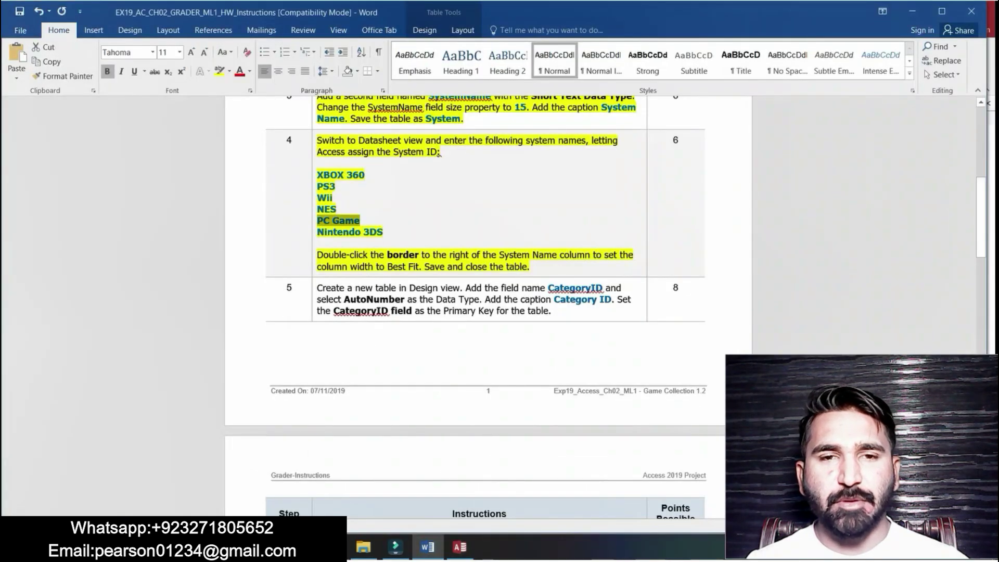
pyautogui.moveTo(318, 232); pyautogui.dragTo(389, 232)
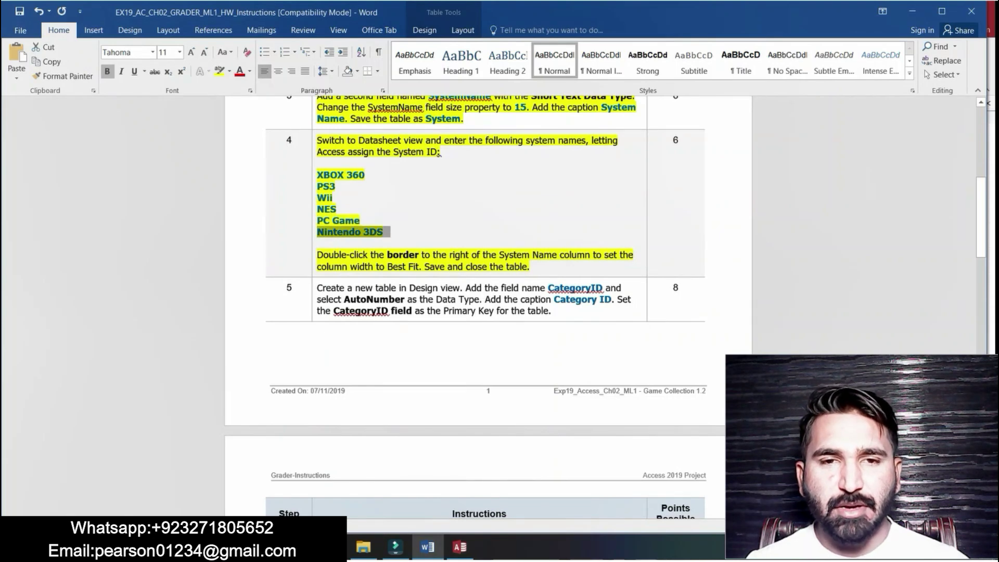
pyautogui.click(459, 546)
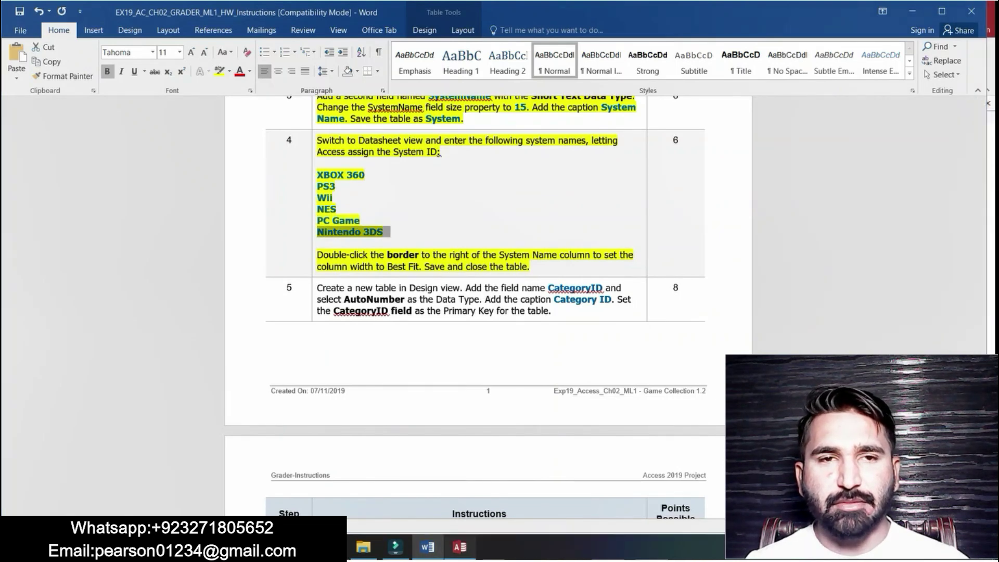
pyautogui.press('Tab')
pyautogui.hotkey('ctrl', 'v')
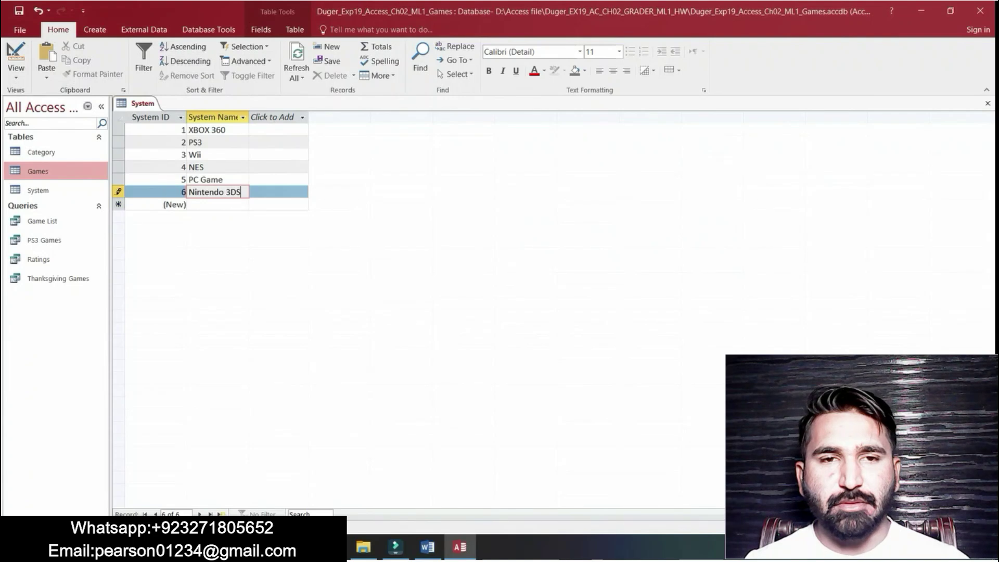
pyautogui.press('Tab')
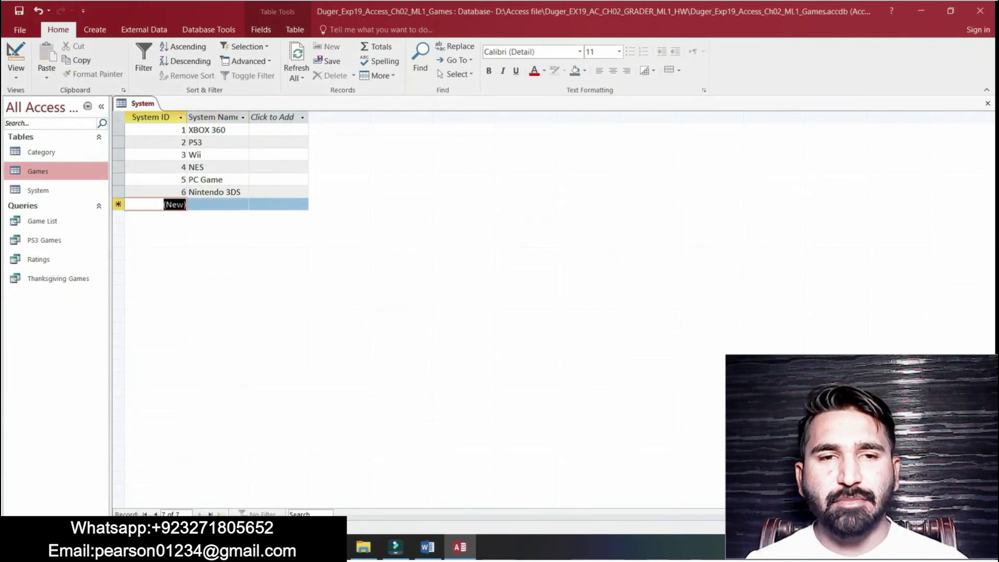
# Review the end of step 4 in the Word instructions and set the System Name column to Best Fit in Access.
pyautogui.moveTo(427, 546)
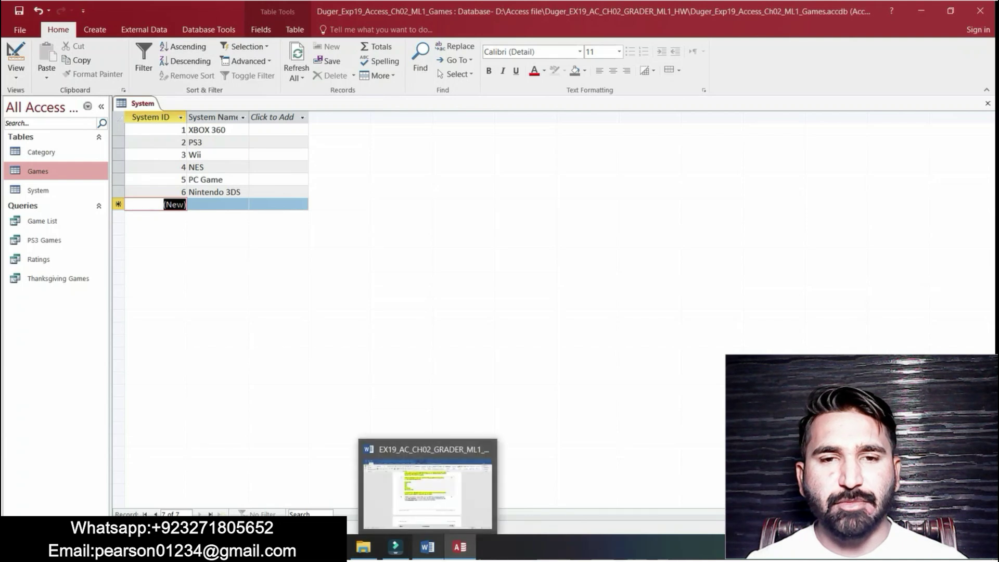
pyautogui.click(428, 484)
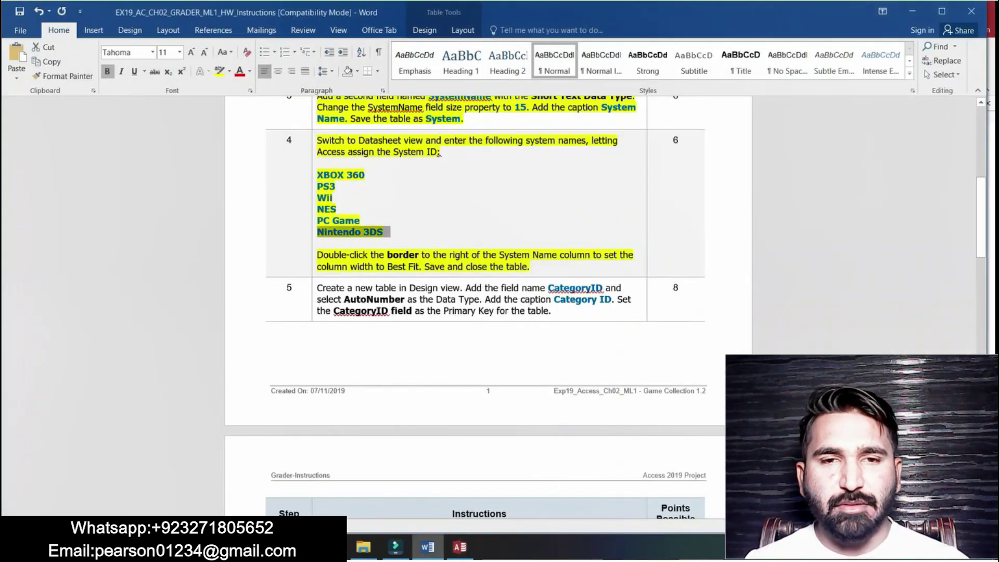
pyautogui.click(342, 255)
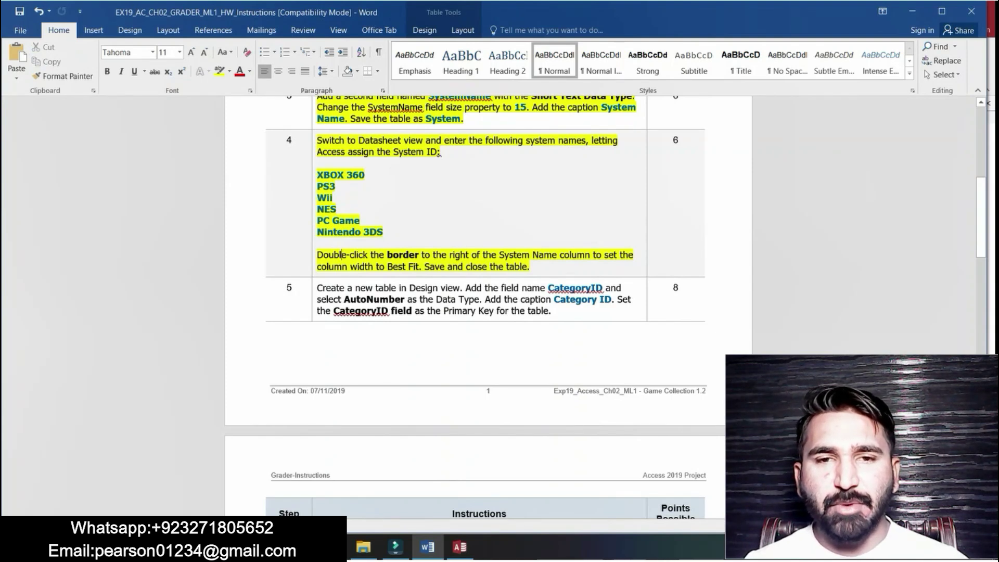
pyautogui.moveTo(460, 546)
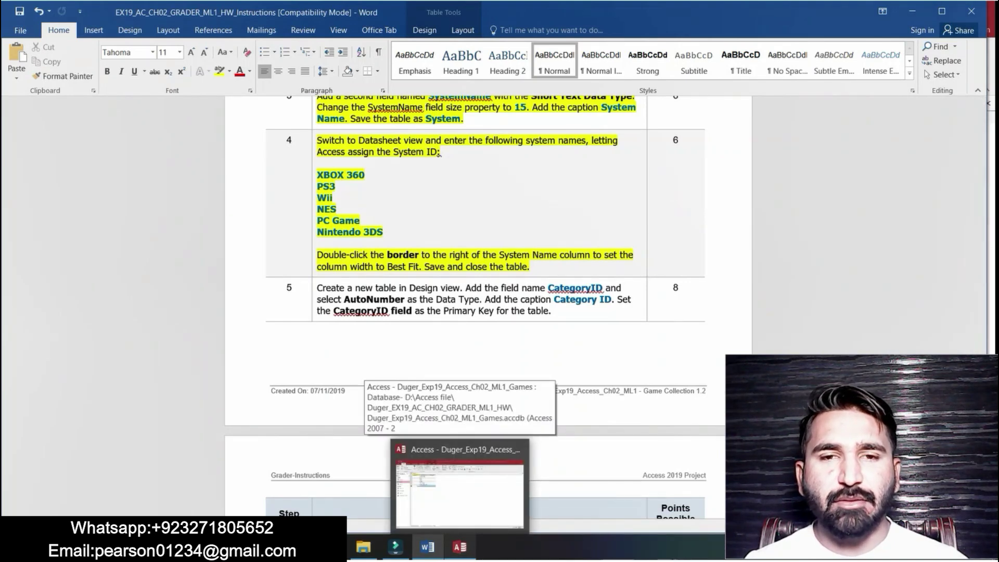
pyautogui.click(459, 487)
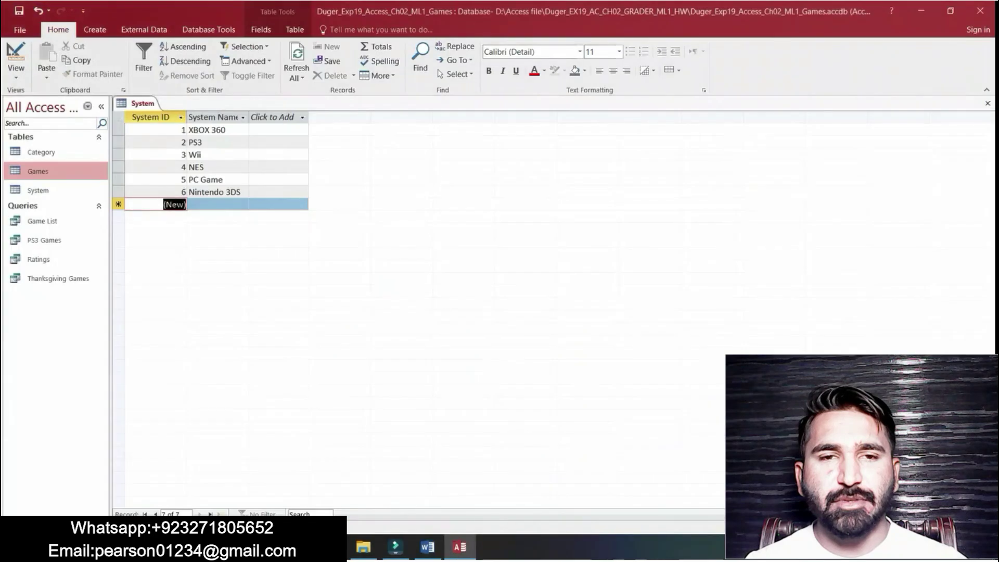
pyautogui.doubleClick(249, 117)
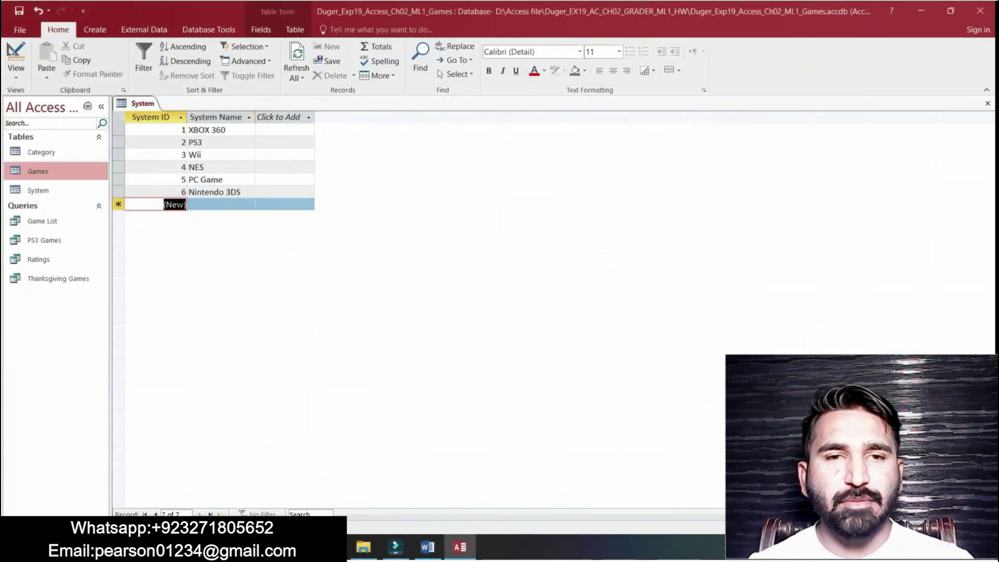
# Recheck step 4 in the Word instructions, and save and close the System table in Access.
pyautogui.click(428, 547)
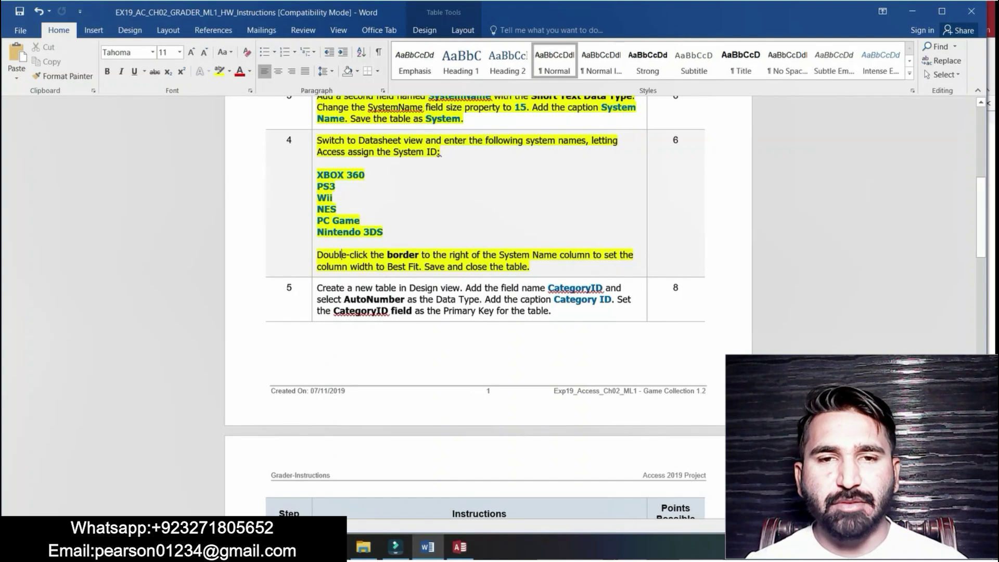
pyautogui.click(459, 546)
pyautogui.rightClick(142, 101)
pyautogui.click(161, 110)
pyautogui.rightClick(145, 102)
pyautogui.click(175, 127)
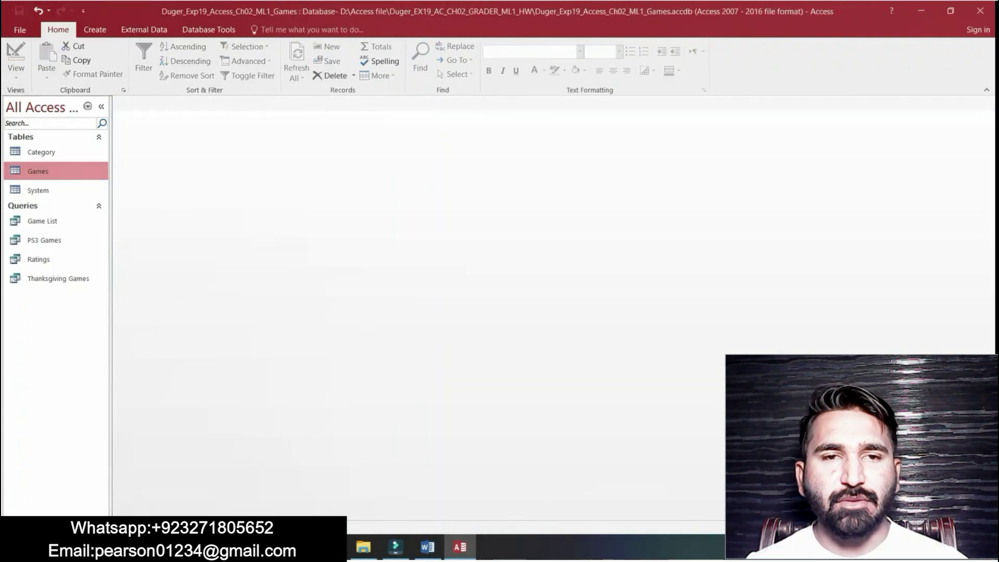
# Highlight the text of step 5 in yellow in the Word instructions.
pyautogui.click(427, 547)
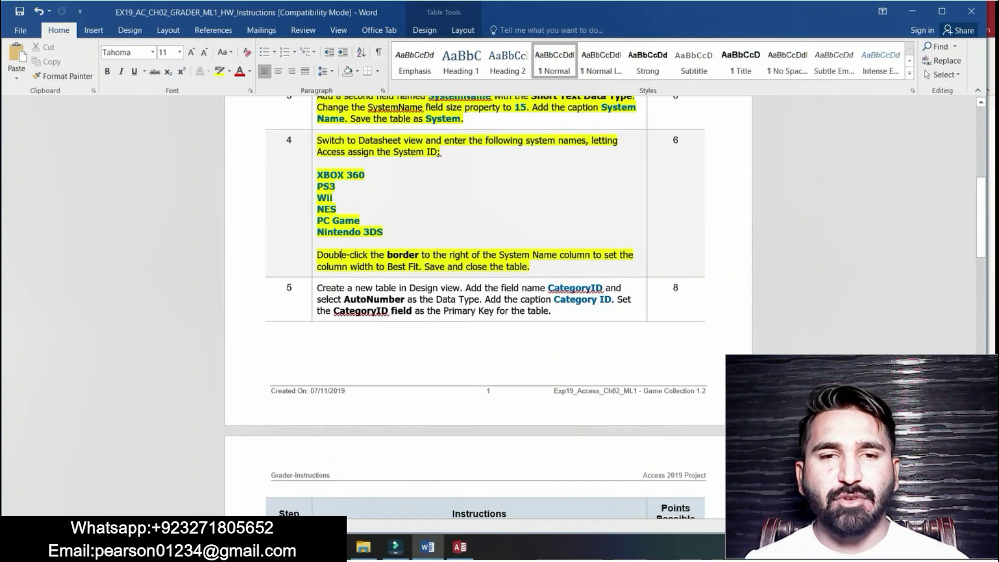
pyautogui.click(314, 289)
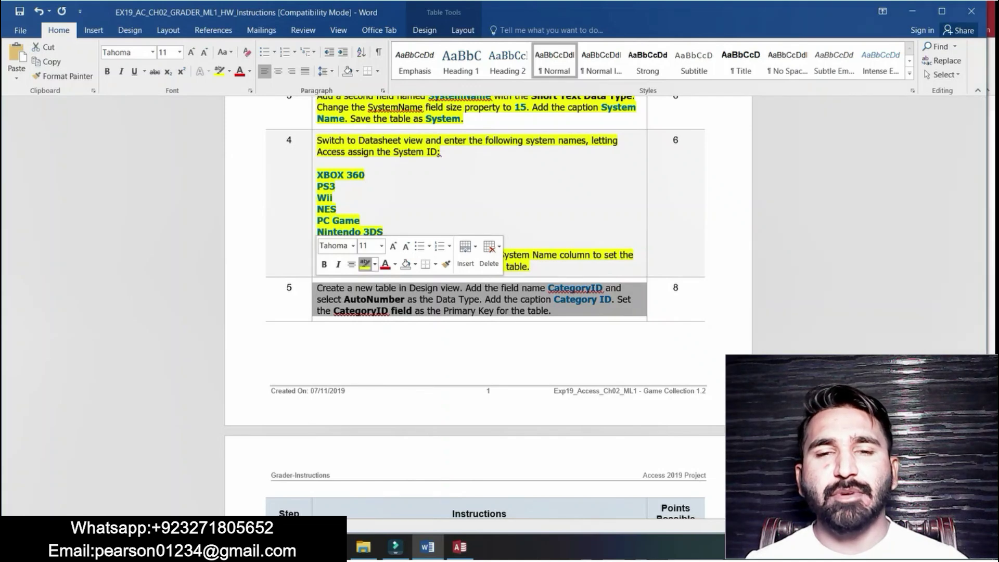
pyautogui.press('Right')
pyautogui.moveTo(981, 218); pyautogui.dragTo(981, 252)
# Switch to Access and delete the existing Category table together with its relationships to other tables.
pyautogui.click(459, 547)
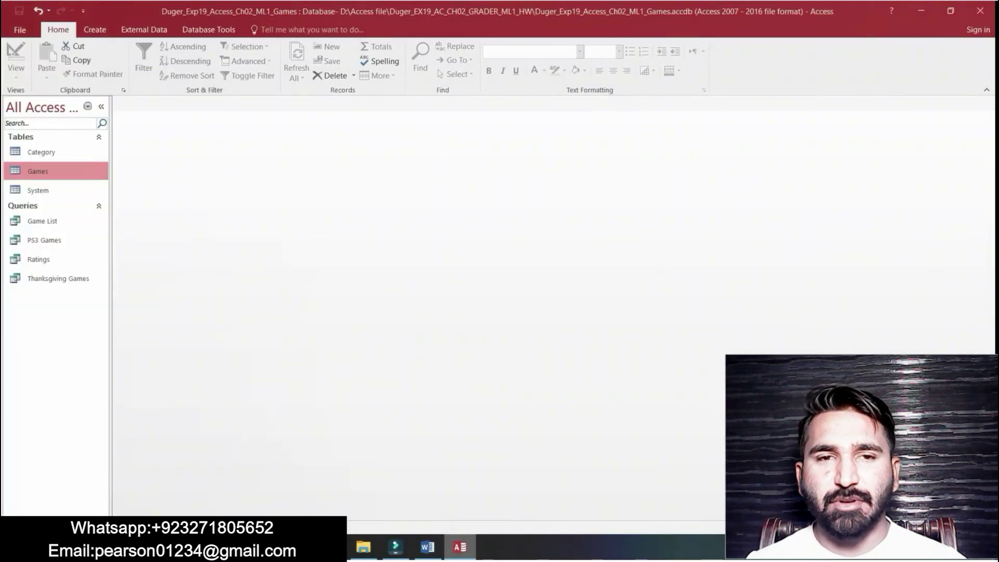
pyautogui.click(84, 153)
pyautogui.rightClick(84, 152)
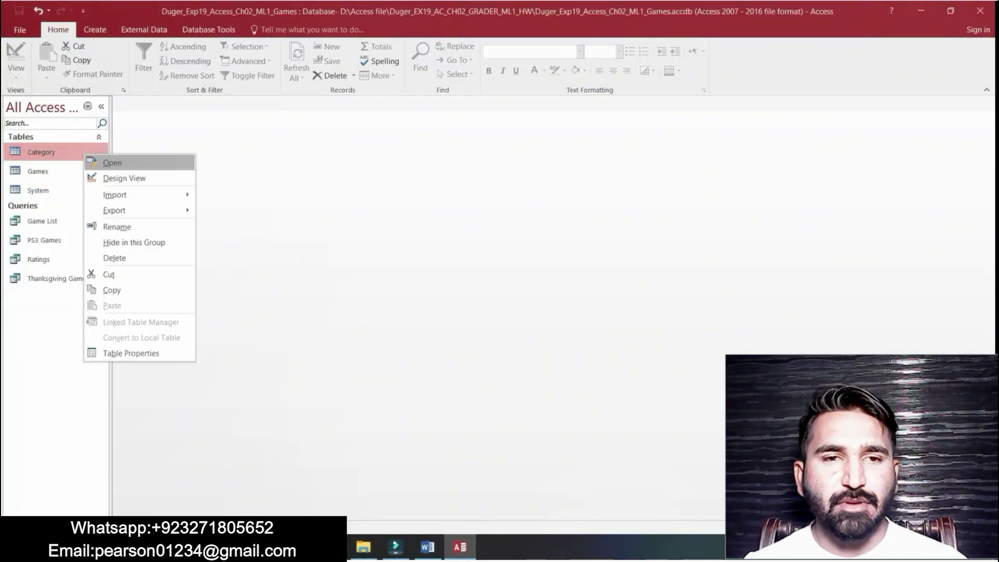
pyautogui.click(115, 257)
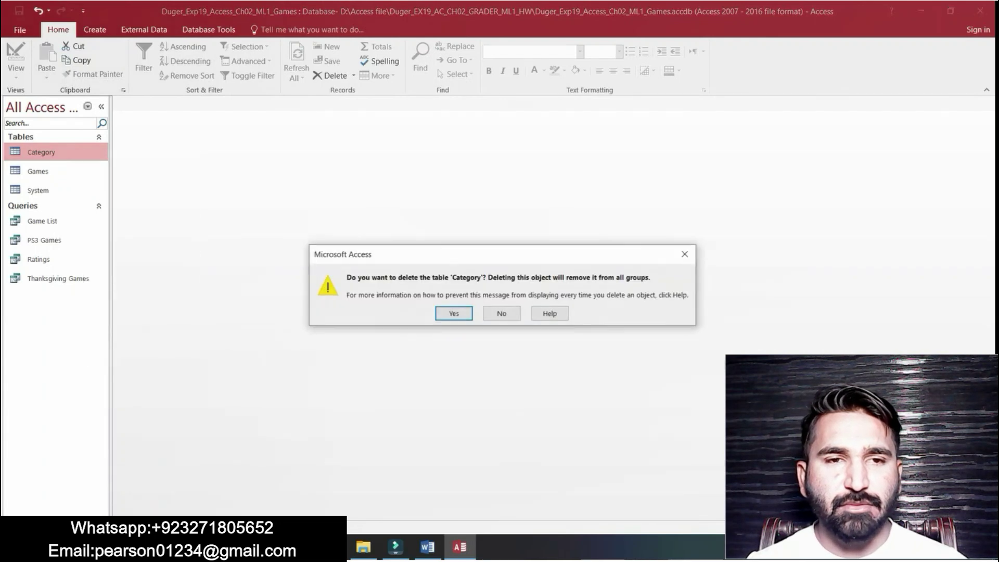
pyautogui.press('Return')
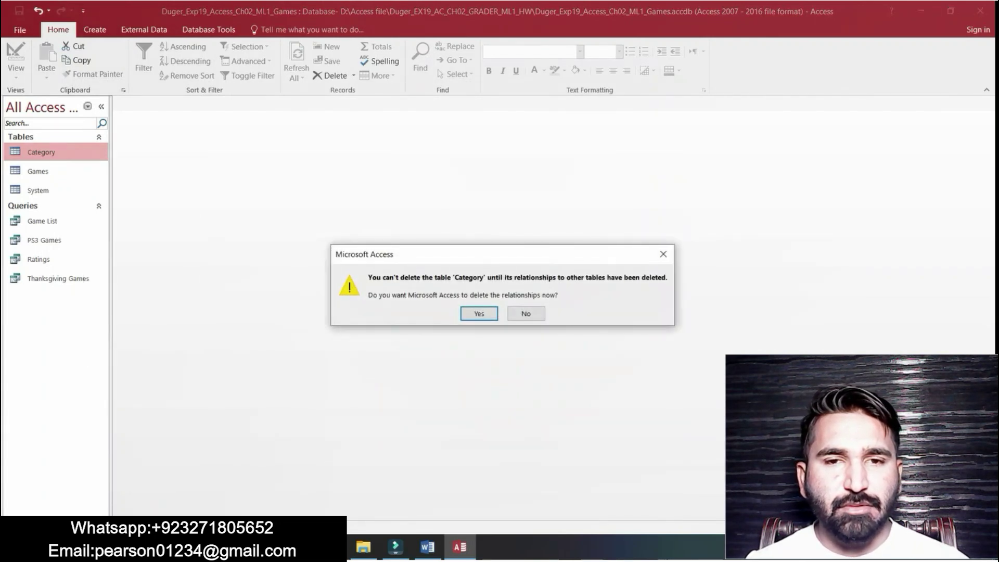
pyautogui.press('Return')
# Review the start of step 5 in the Word instructions and create a new table in Design view in Access.
pyautogui.click(95, 30)
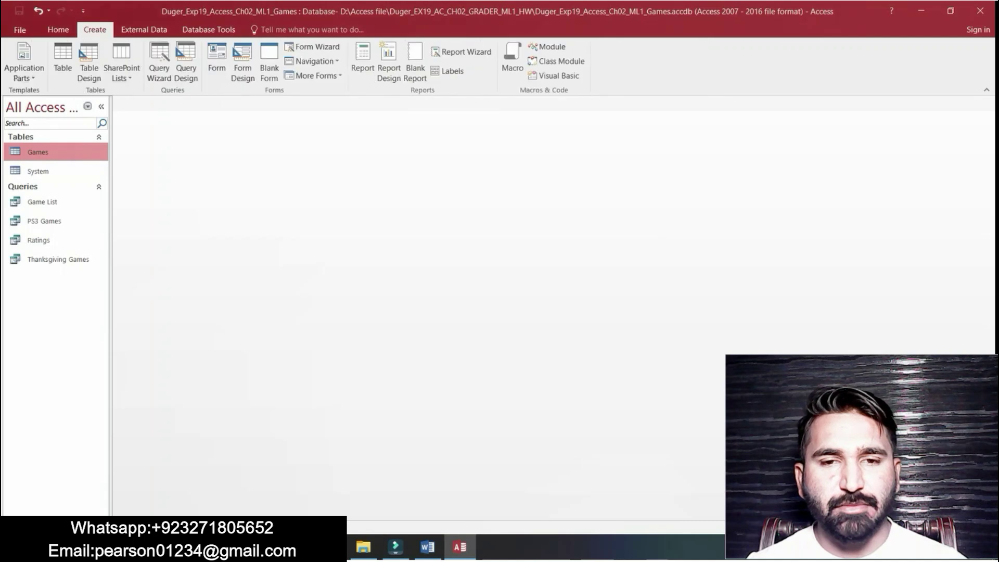
pyautogui.hotkey('alt', 'Tab')
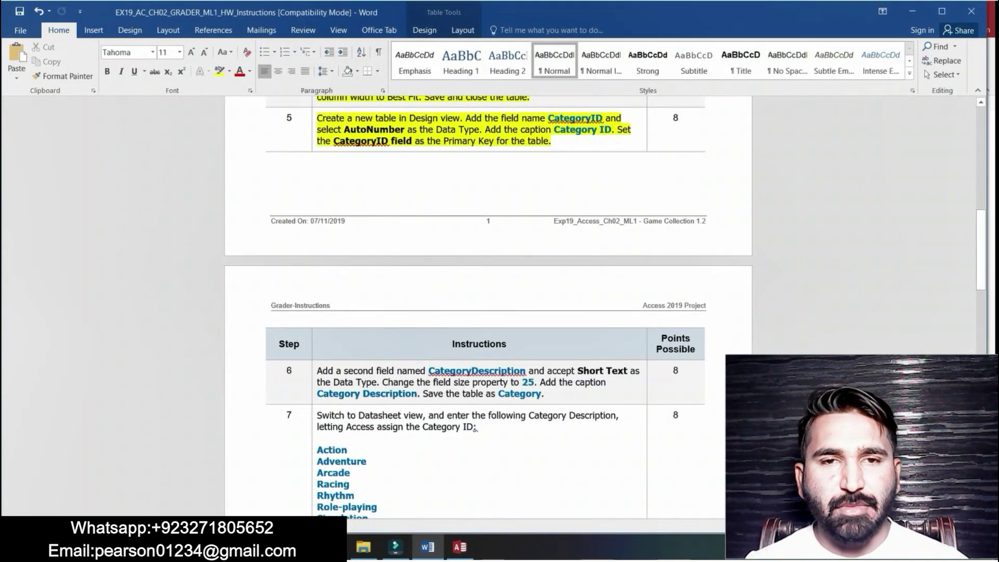
pyautogui.moveTo(980, 275); pyautogui.dragTo(980, 214)
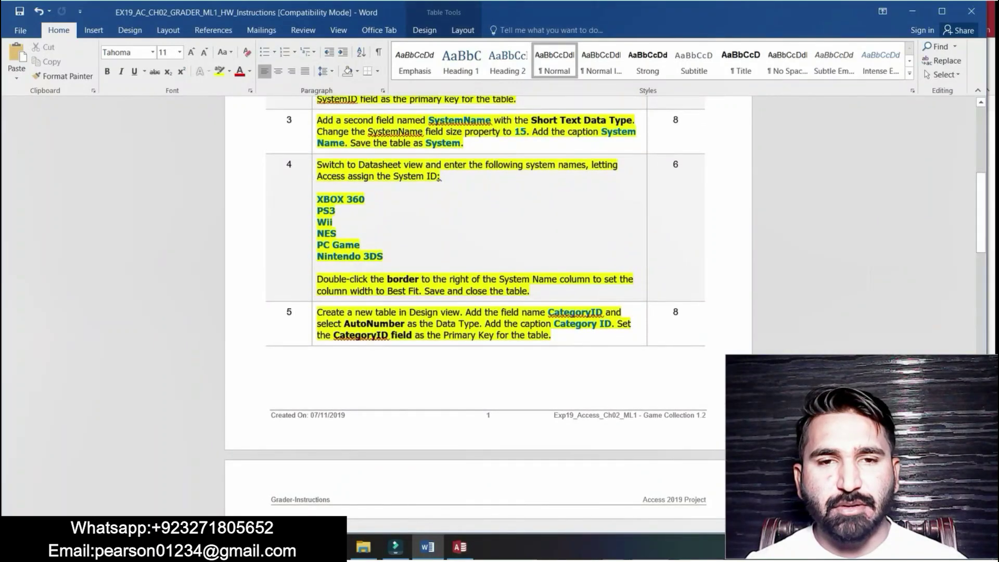
pyautogui.moveTo(317, 312); pyautogui.dragTo(460, 312)
pyautogui.moveTo(455, 323); pyautogui.dragTo(484, 324)
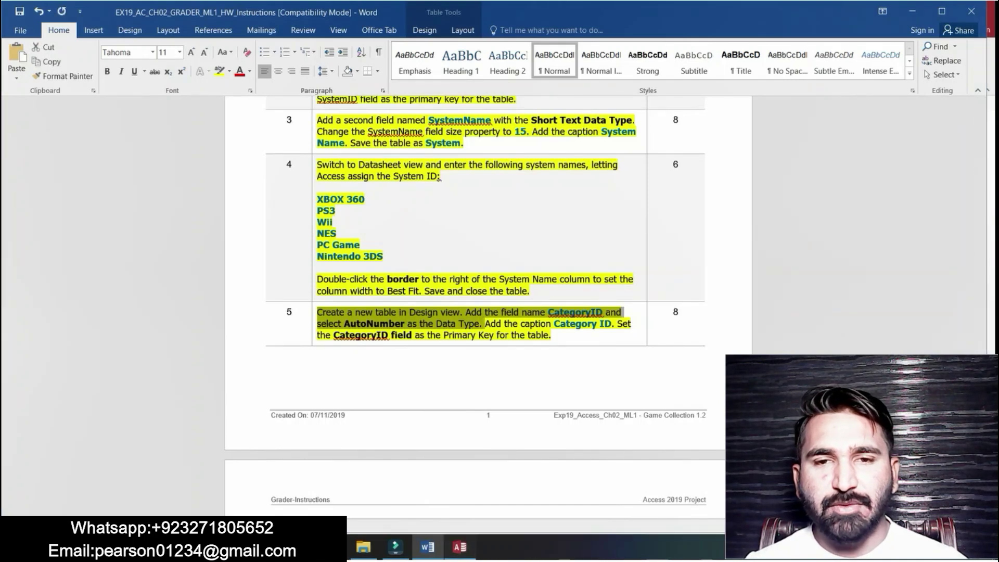
pyautogui.click(459, 546)
pyautogui.click(89, 60)
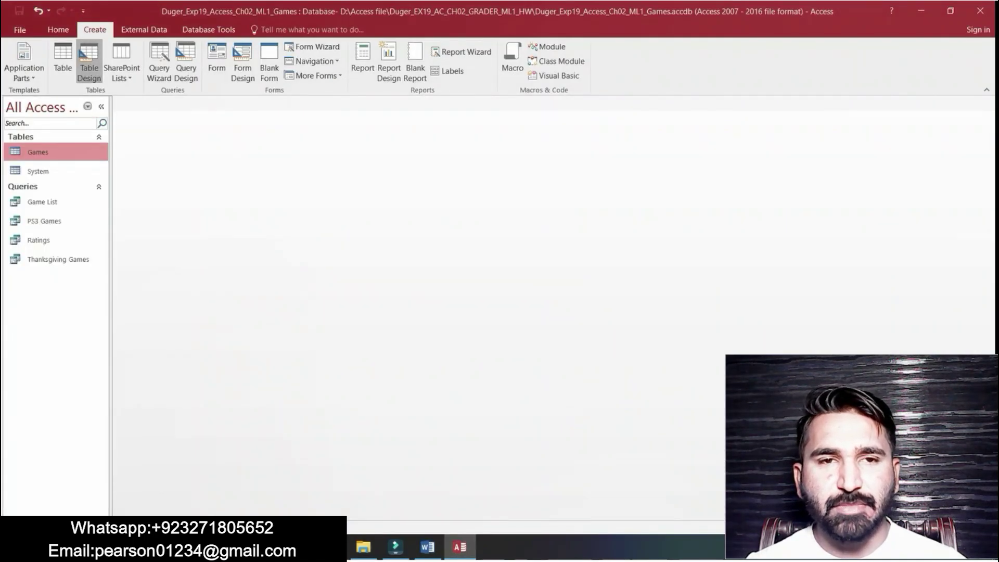
# Copy CategoryID from step 5 of the Word instructions and enter it as the new table's first field name in Access.
pyautogui.click(427, 546)
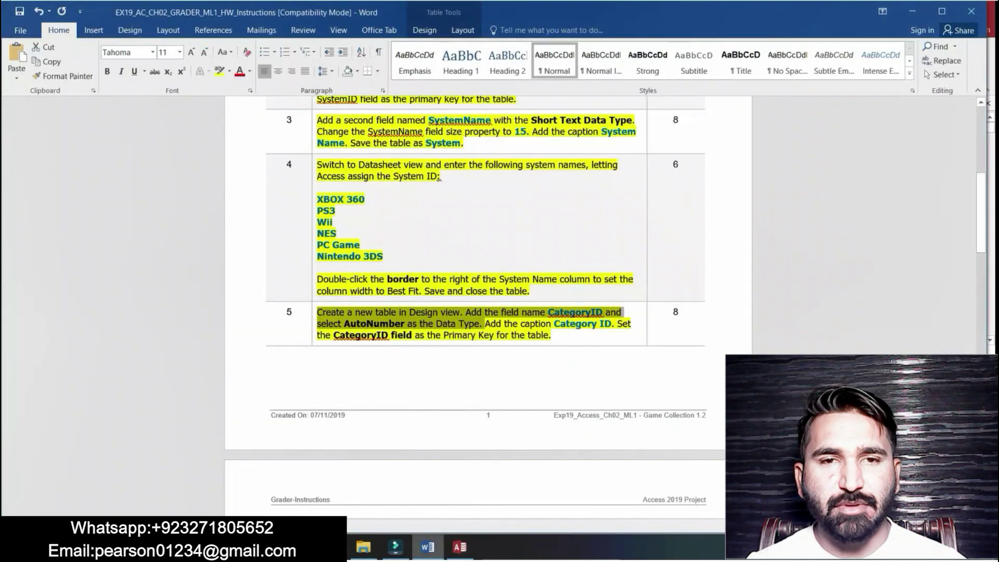
pyautogui.click(548, 312)
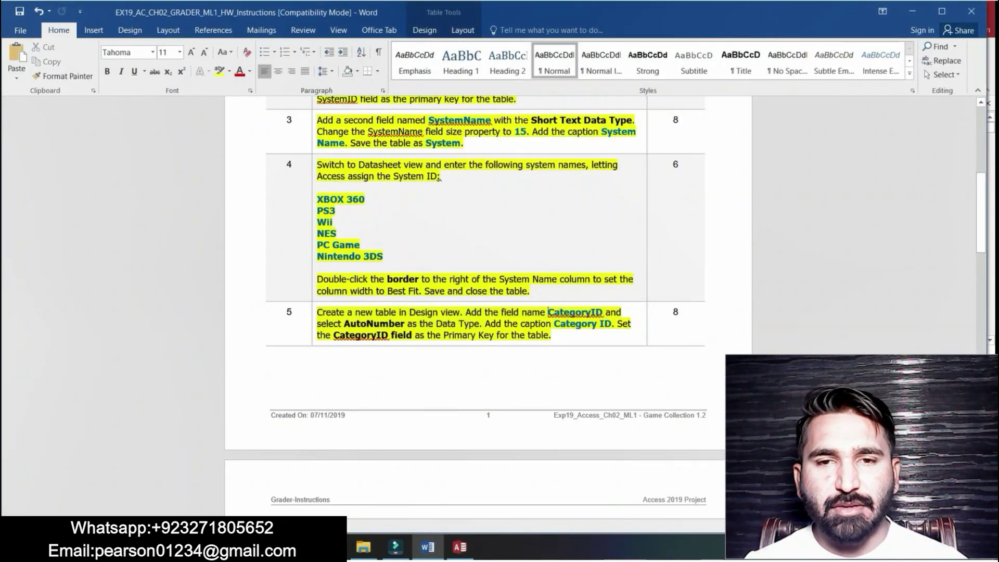
pyautogui.moveTo(548, 312); pyautogui.dragTo(604, 312)
pyautogui.hotkey('ctrl', 'c')
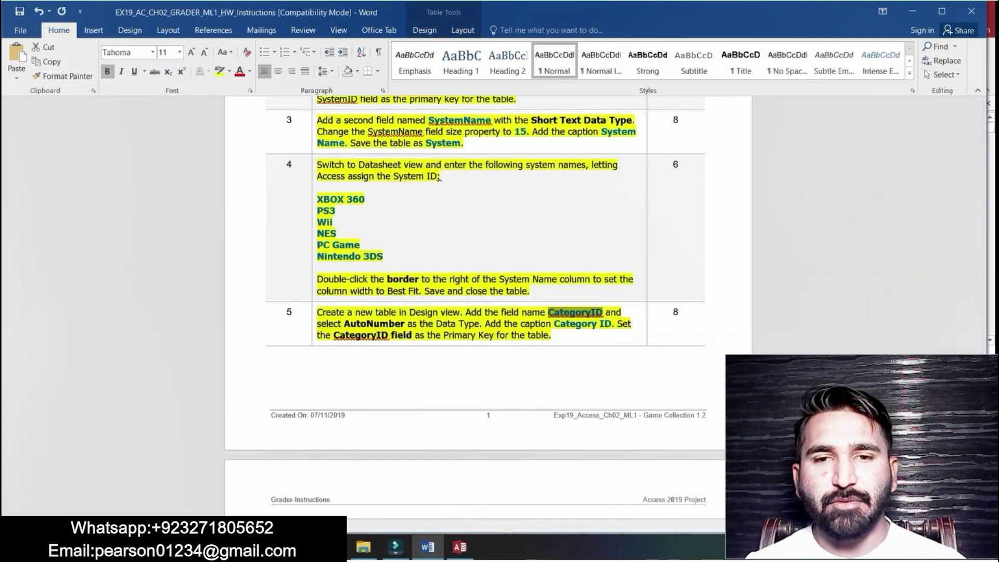
pyautogui.click(460, 546)
pyautogui.hotkey('ctrl', 'v')
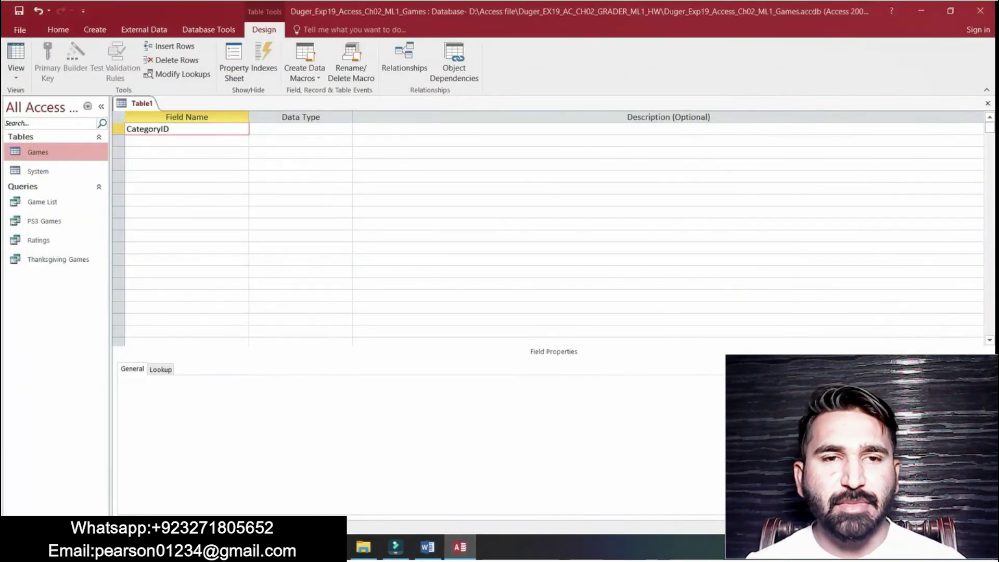
# Set the CategoryID field's data type to AutoNumber.
pyautogui.press('Tab')
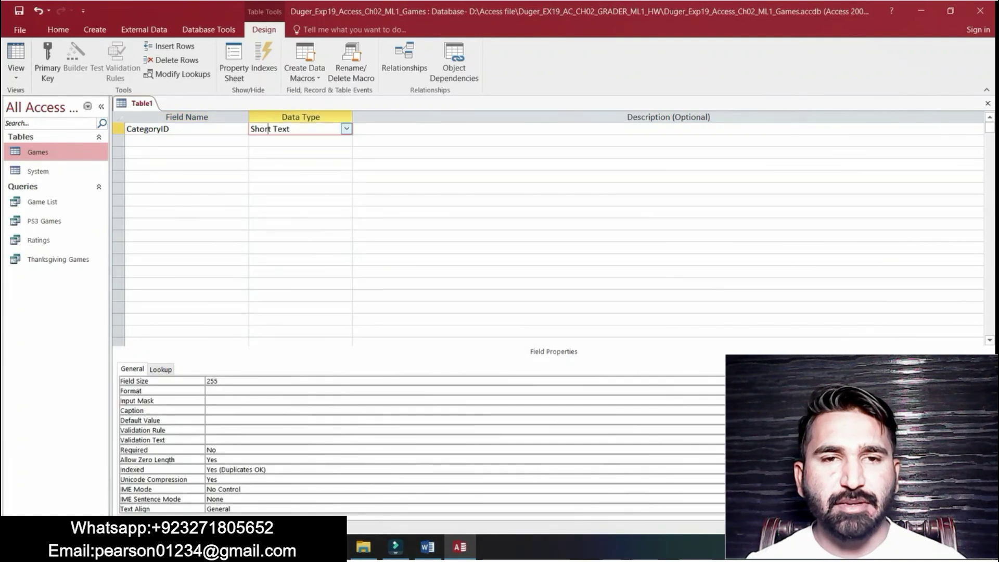
pyautogui.click(346, 128)
pyautogui.press('Down')
pyautogui.press('Down')
pyautogui.press('Down')
pyautogui.press('Down')
pyautogui.press('Down')
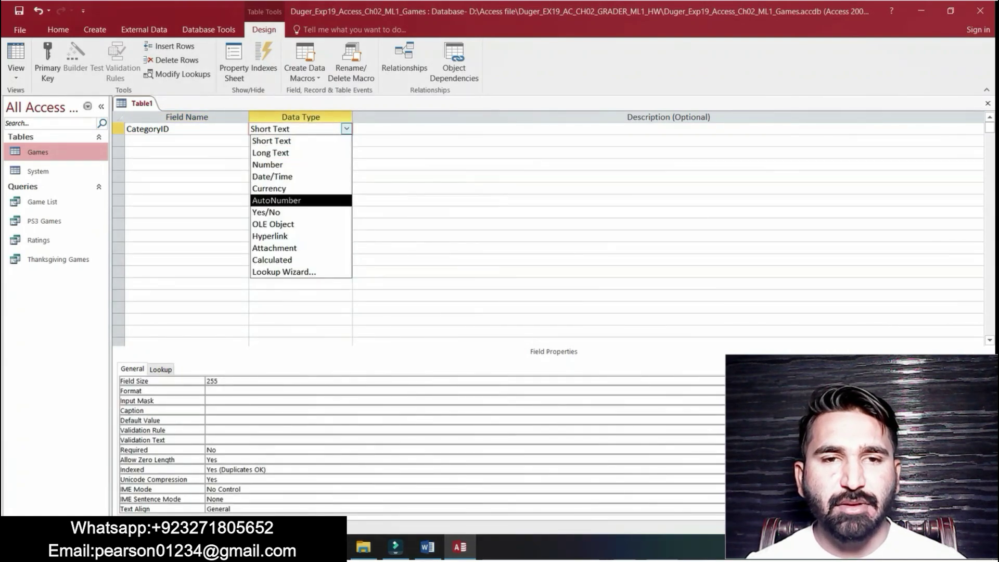
pyautogui.press('Return')
# Copy Category ID from step 5 of the Word instructions and enter it as the CategoryID field's caption in Access.
pyautogui.click(427, 546)
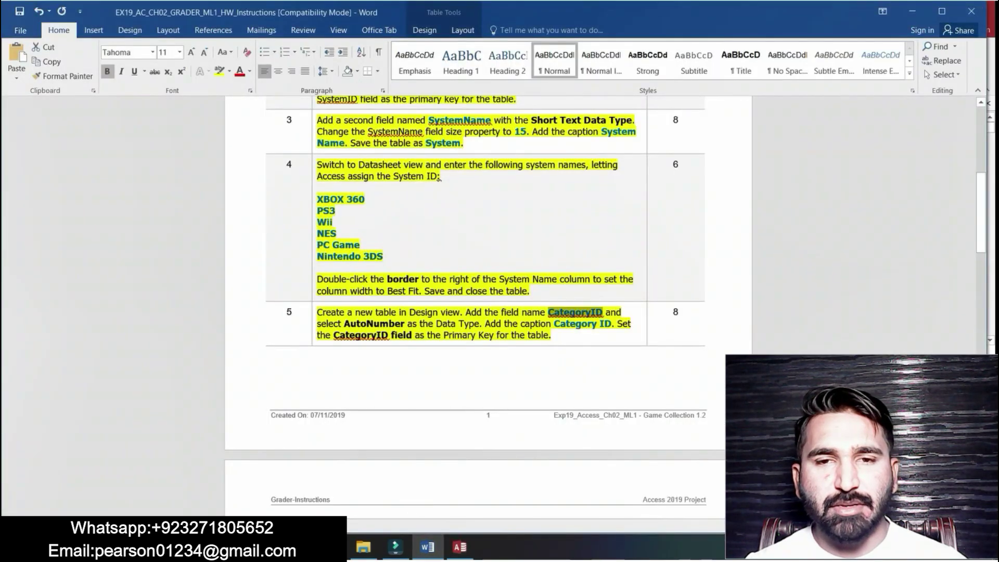
pyautogui.moveTo(554, 324); pyautogui.dragTo(612, 324)
pyautogui.hotkey('ctrl', 'c')
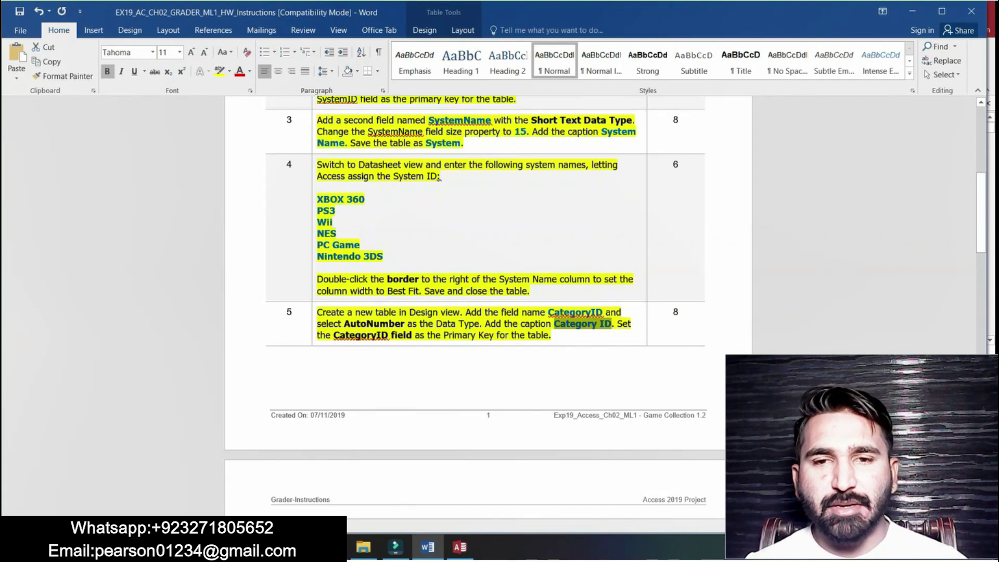
pyautogui.click(459, 546)
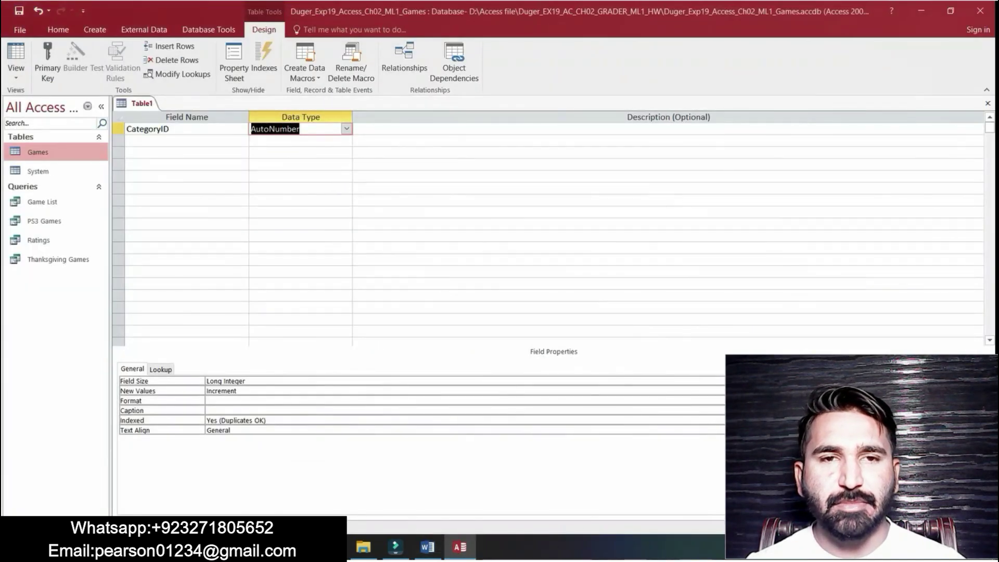
pyautogui.click(169, 128)
pyautogui.click(221, 410)
pyautogui.hotkey('ctrl', 'v')
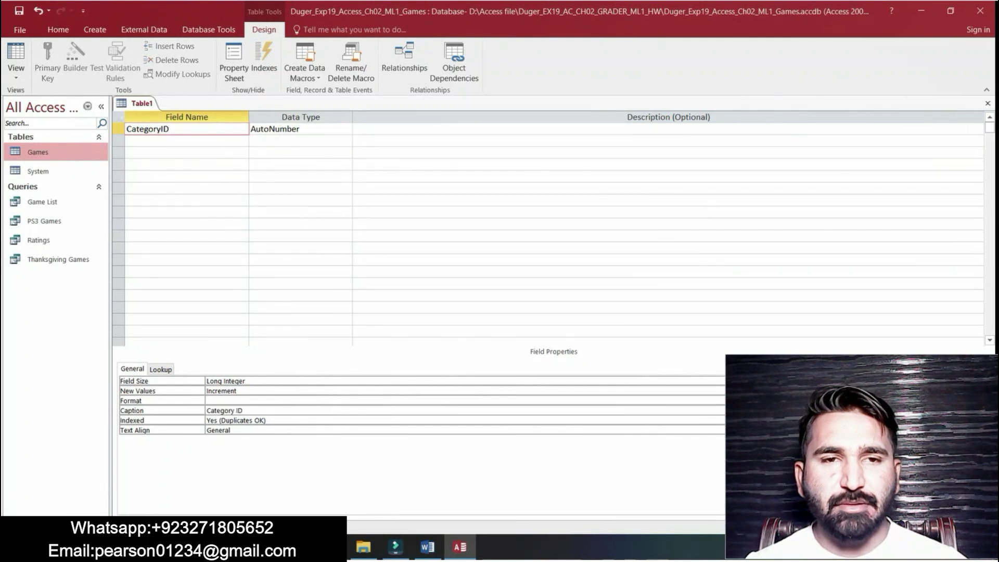
# Set the CategoryID field as the new table's primary key in Access, as step 5 asks, and return to the Word instructions.
pyautogui.click(427, 546)
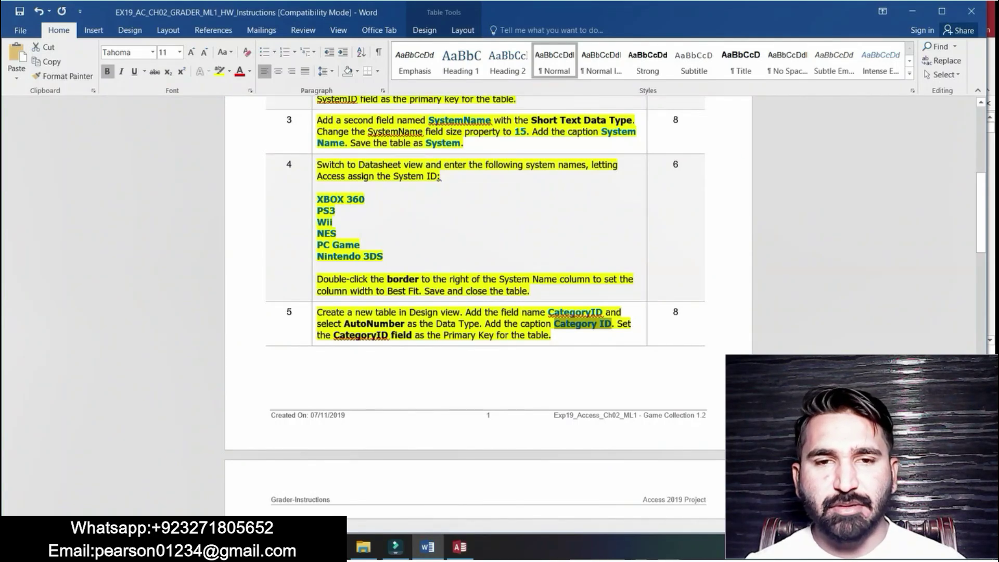
pyautogui.moveTo(551, 335); pyautogui.dragTo(617, 323)
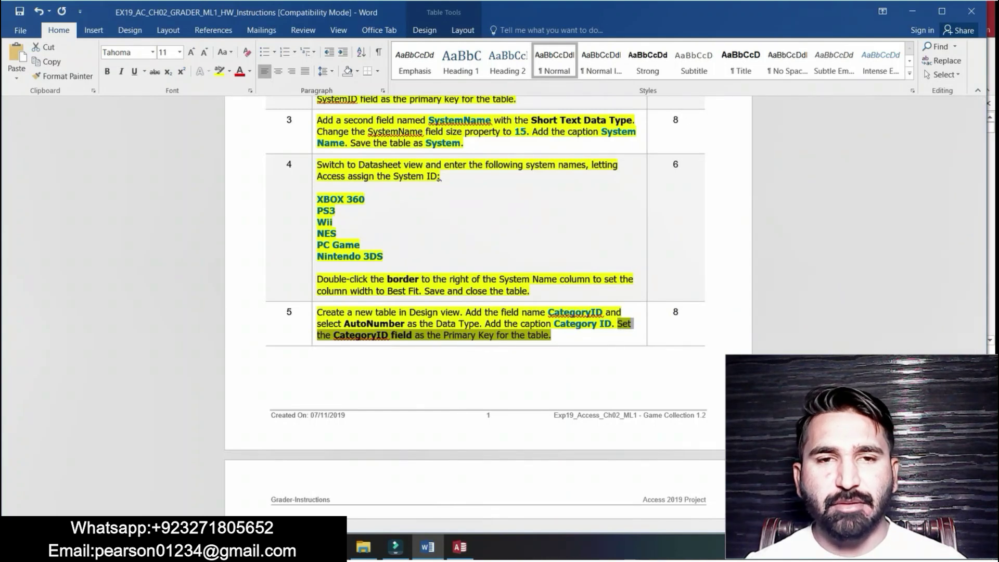
pyautogui.click(460, 546)
pyautogui.click(186, 176)
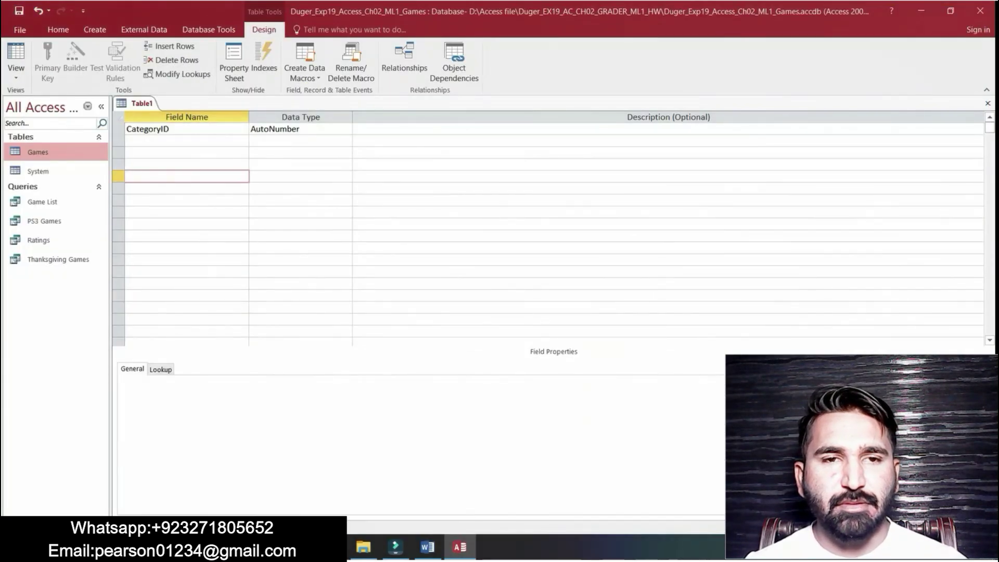
pyautogui.click(118, 128)
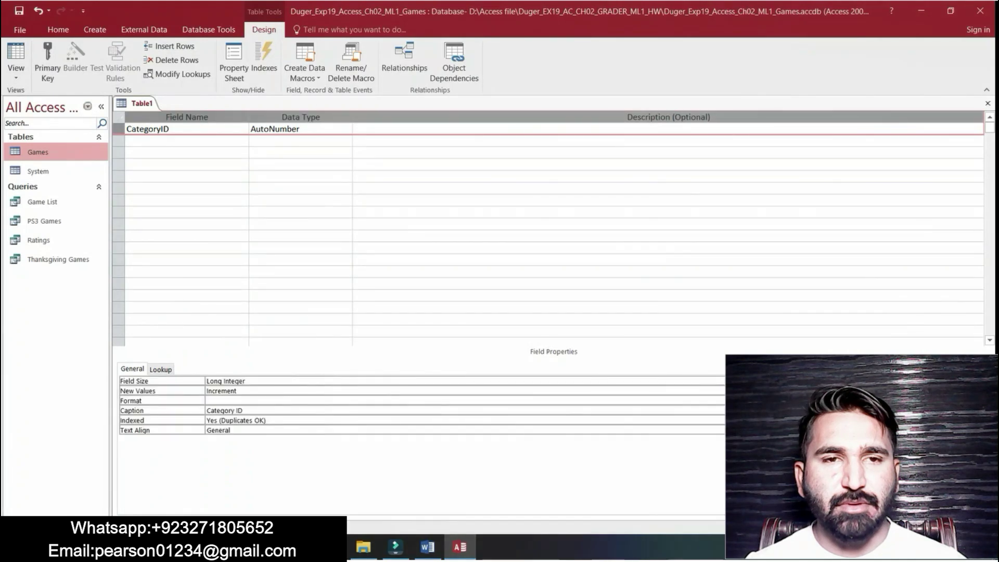
pyautogui.click(47, 62)
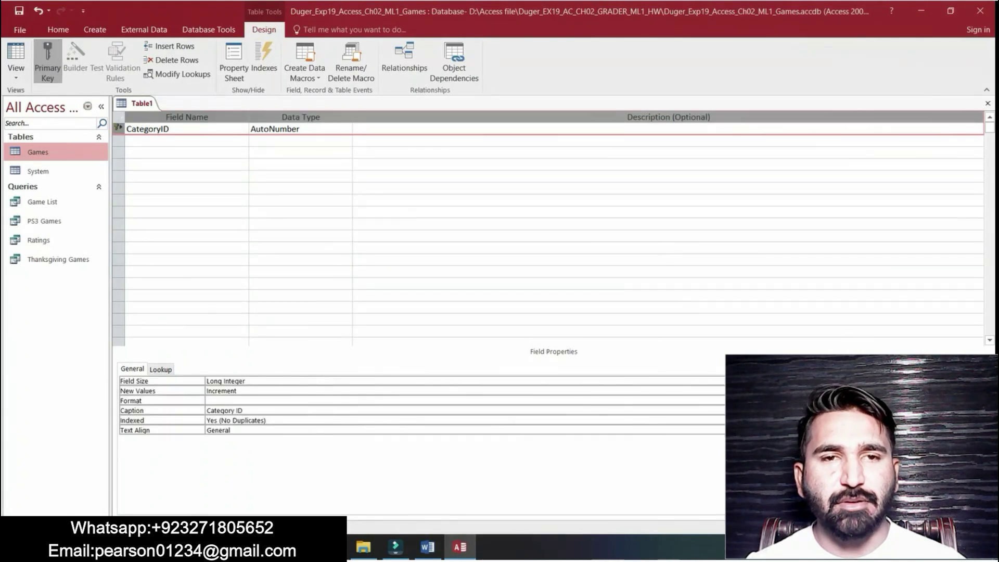
pyautogui.click(427, 546)
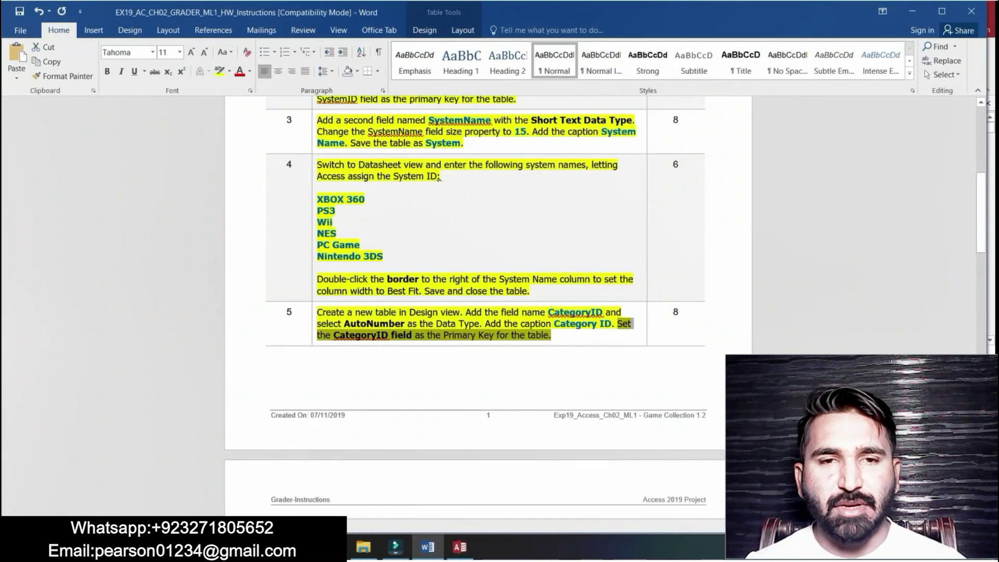
# Highlight the step 6 instructions in yellow in the Word document.
pyautogui.click(551, 335)
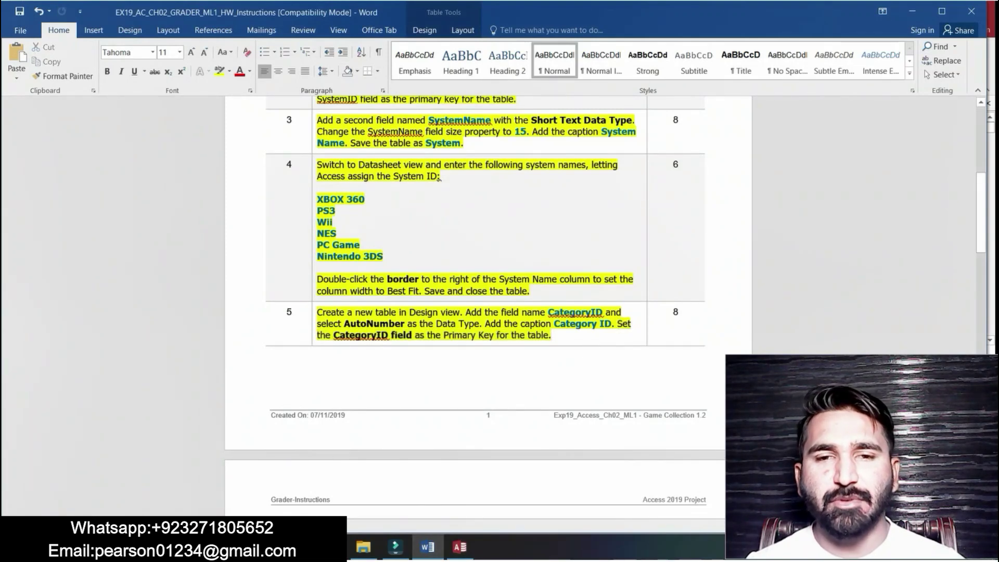
pyautogui.moveTo(981, 212); pyautogui.dragTo(980, 251)
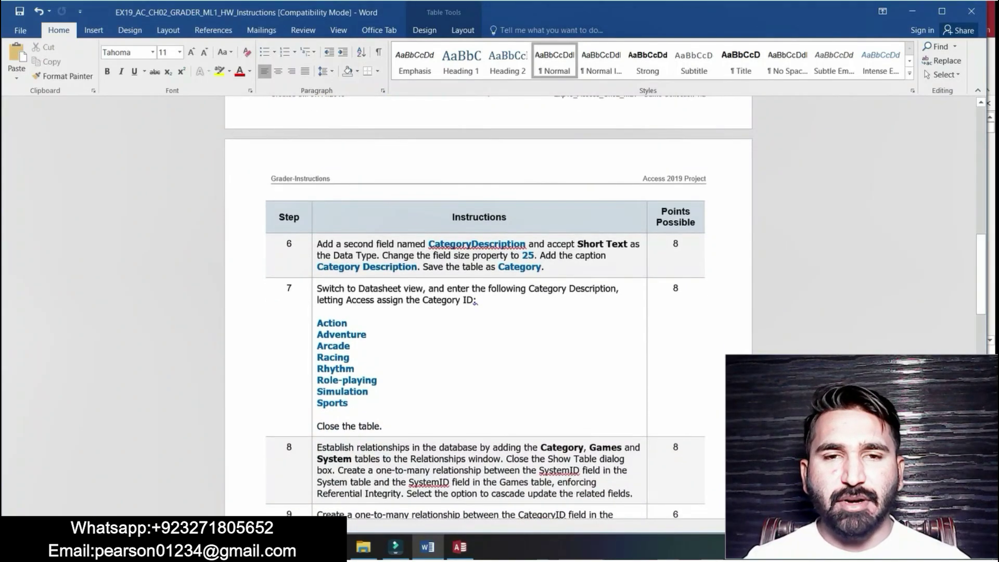
pyautogui.click(315, 245)
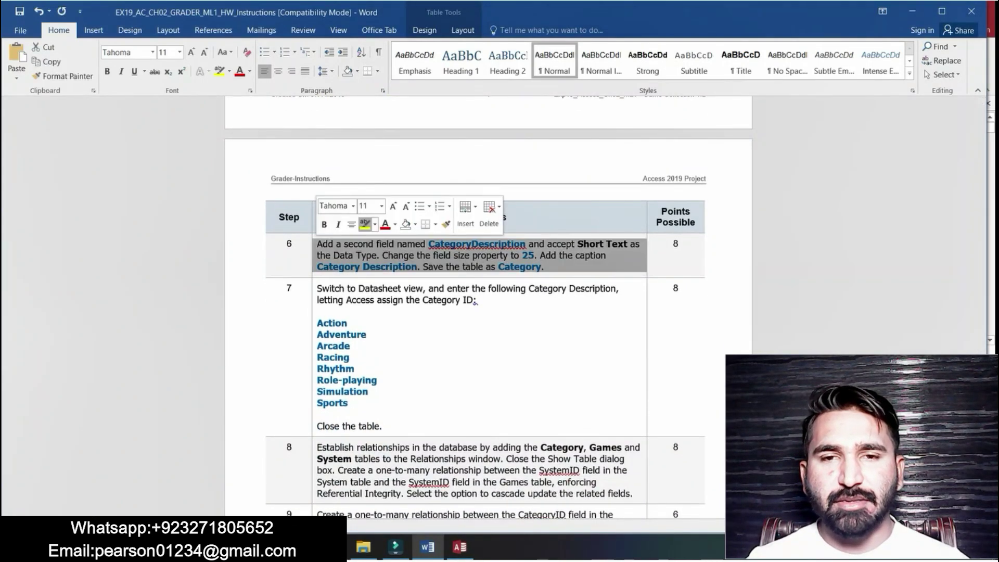
pyautogui.click(364, 224)
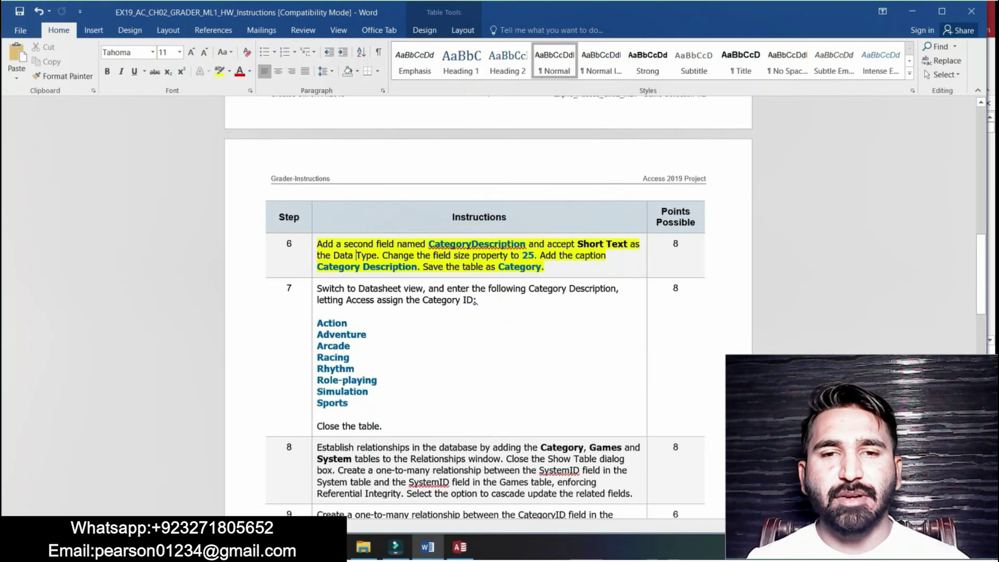
# Copy CategoryDescription from step 6 of the Word instructions and enter it as the new table's second field name in Access.
pyautogui.moveTo(429, 245); pyautogui.dragTo(526, 245)
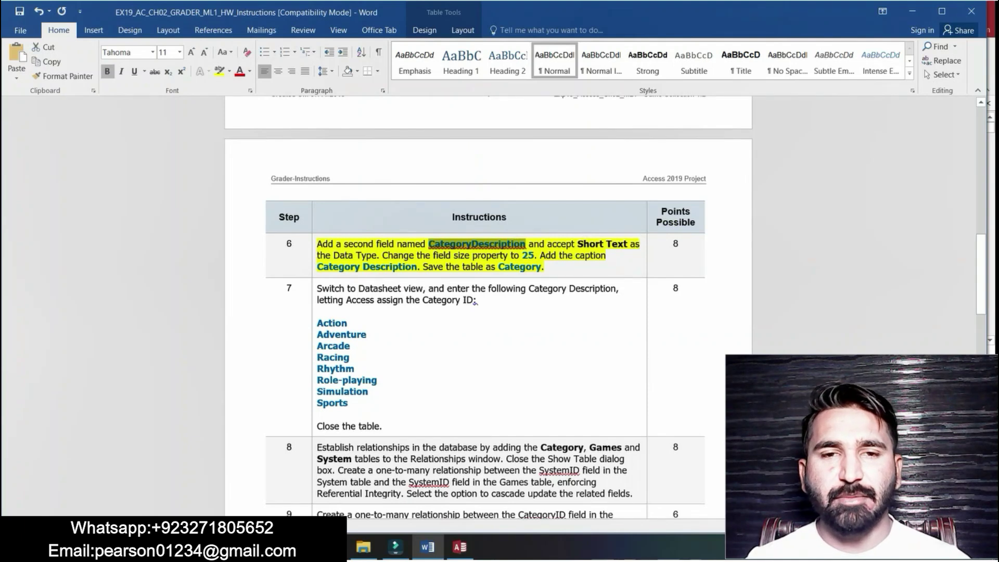
pyautogui.hotkey('alt', 'Tab')
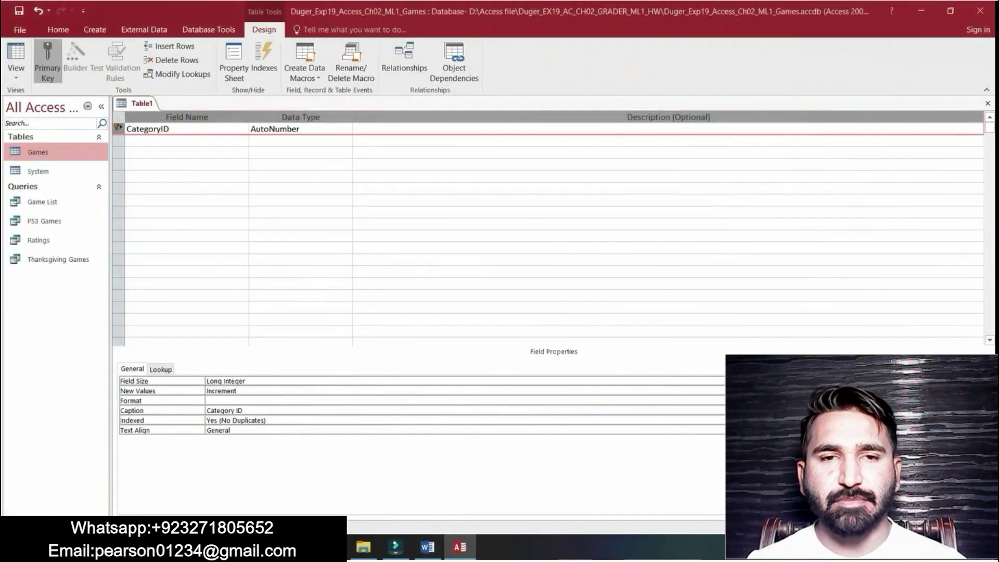
pyautogui.click(186, 141)
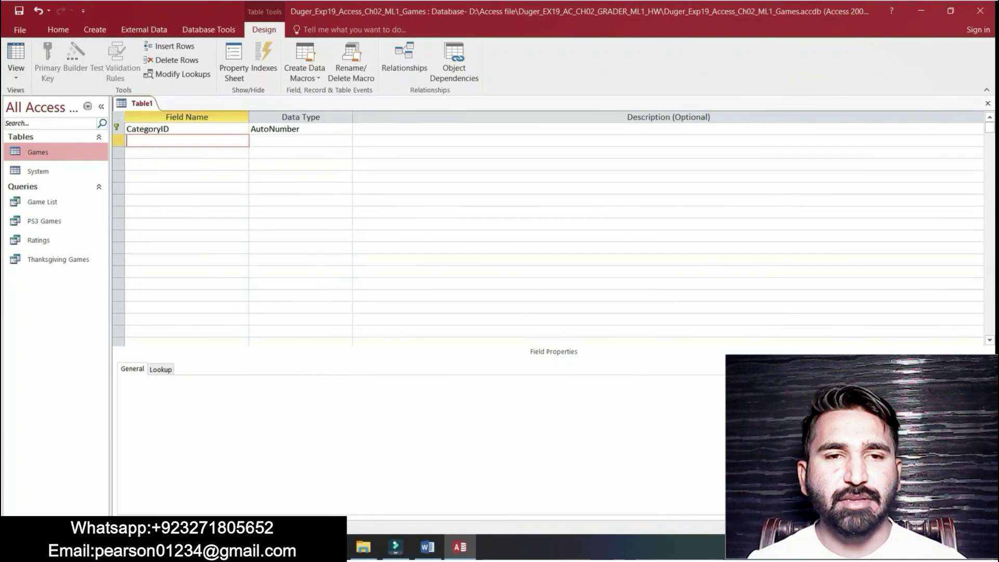
pyautogui.hotkey('ctrl', 'v')
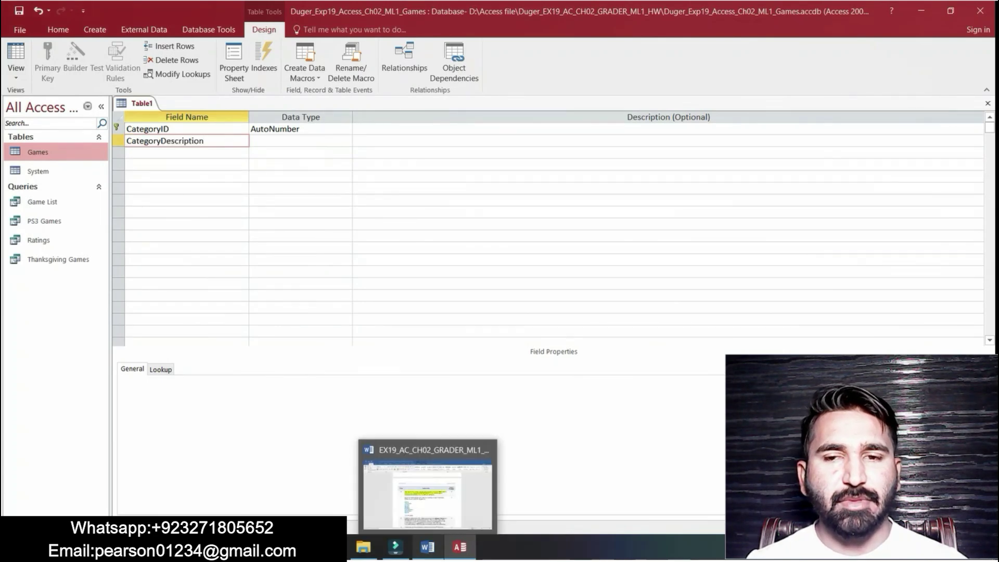
# Check step 6 in Word, then accept Short Text as the CategoryDescription data type in Access and set its field size to 25.
pyautogui.click(427, 547)
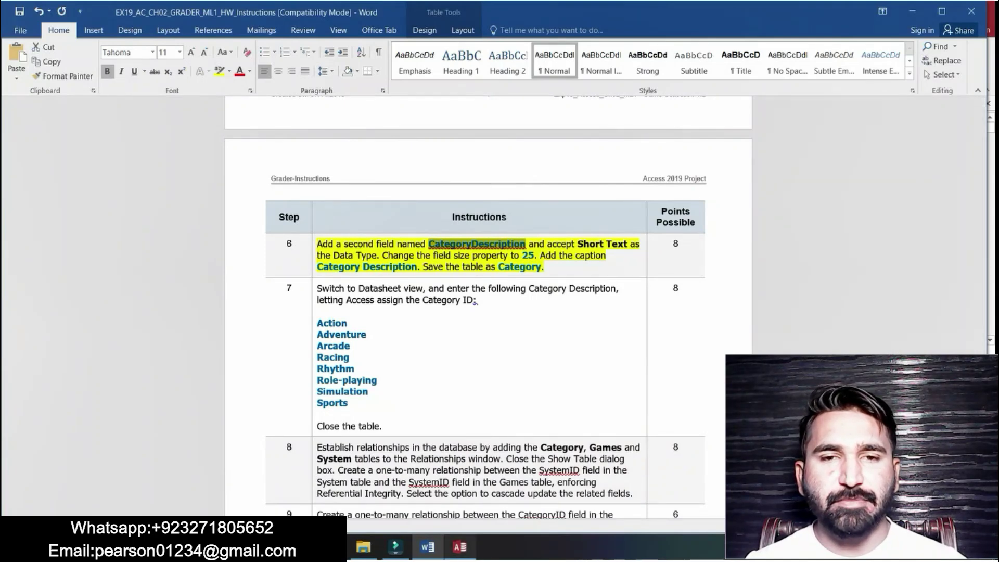
pyautogui.click(460, 547)
pyautogui.click(427, 547)
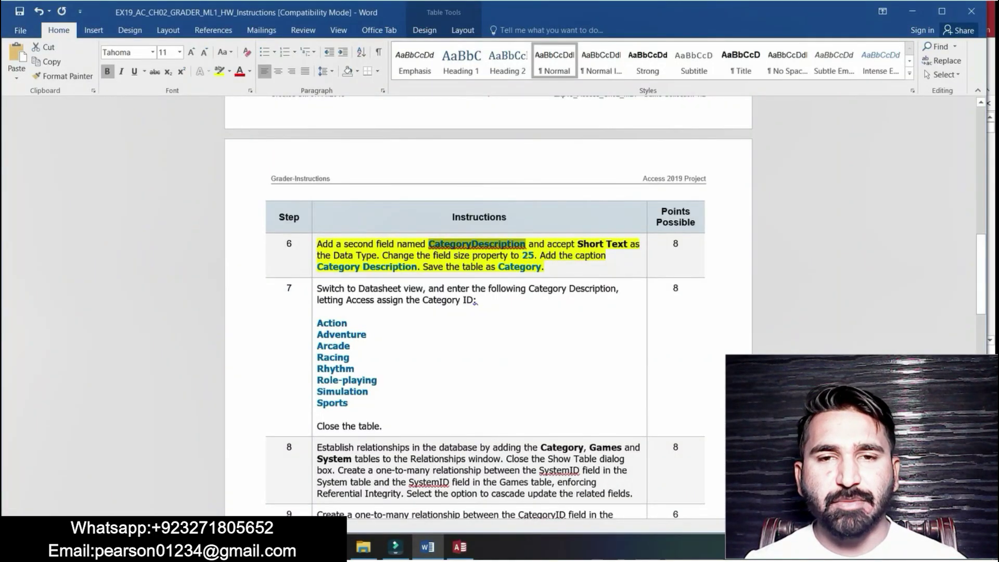
pyautogui.hotkey('alt', 'Tab')
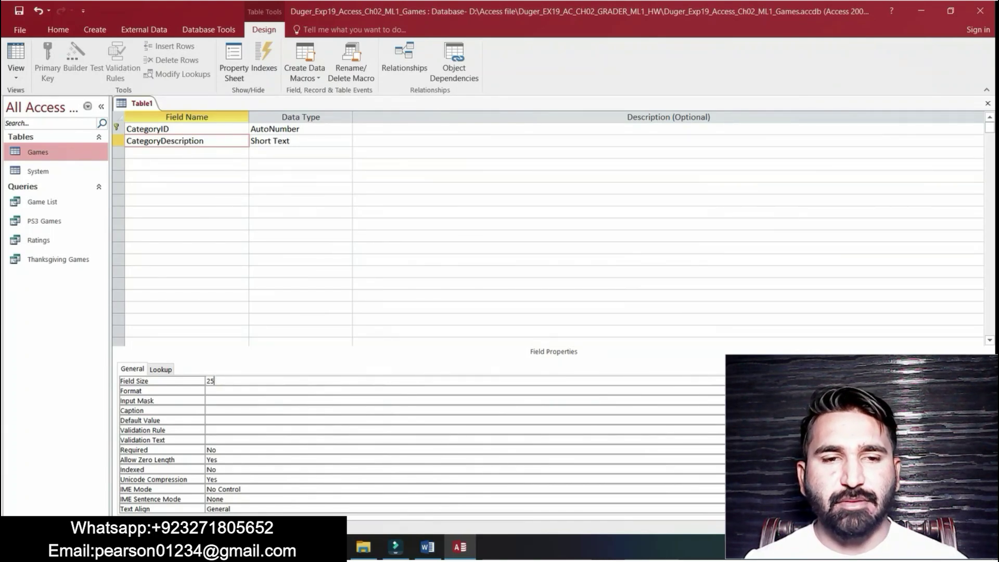
pyautogui.click(207, 391)
# Copy Category Description from step 6 of the Word instructions and enter it as the CategoryDescription field's caption in Access.
pyautogui.click(428, 547)
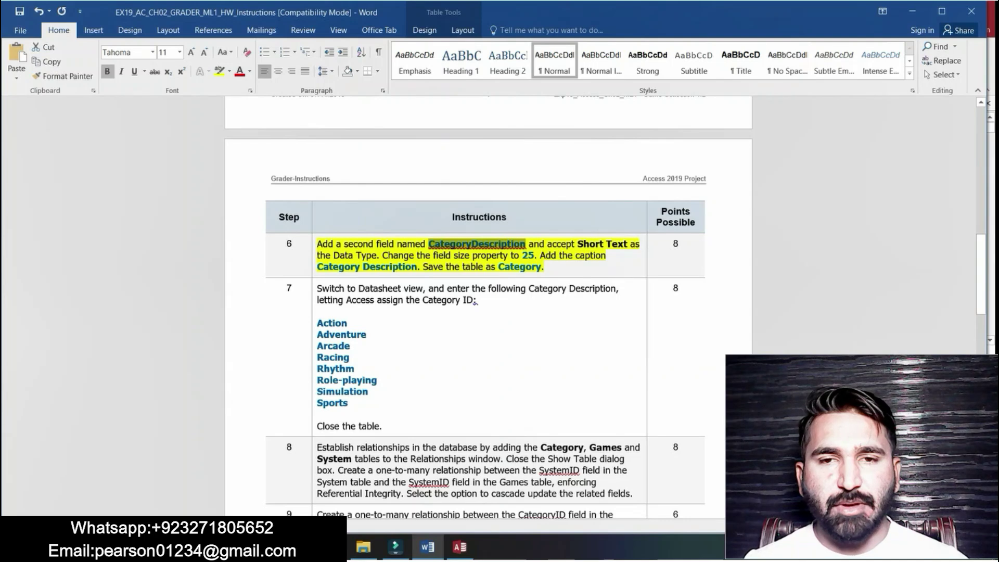
pyautogui.moveTo(317, 267); pyautogui.dragTo(416, 266)
pyautogui.hotkey('ctrl', 'c')
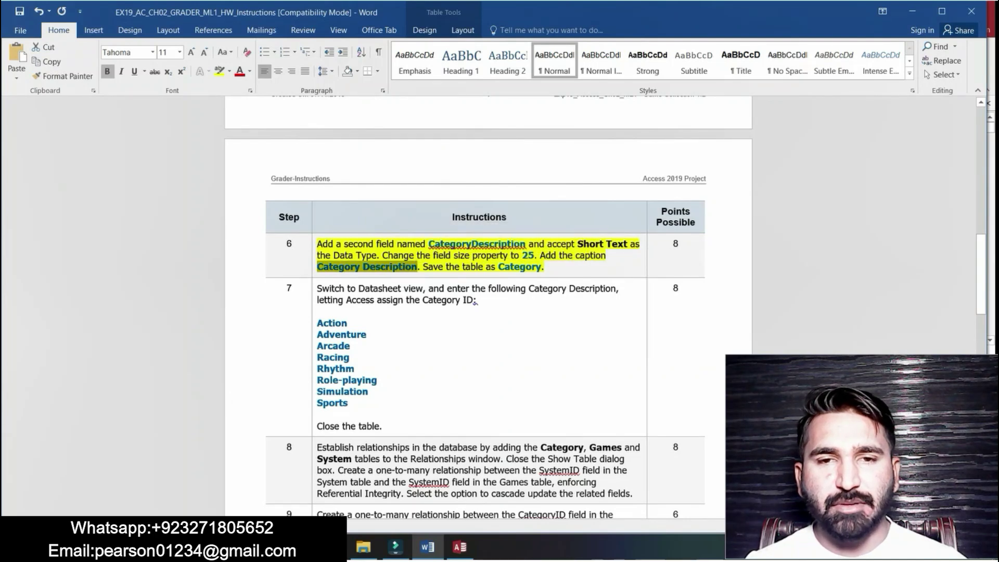
pyautogui.hotkey('alt', 'Tab')
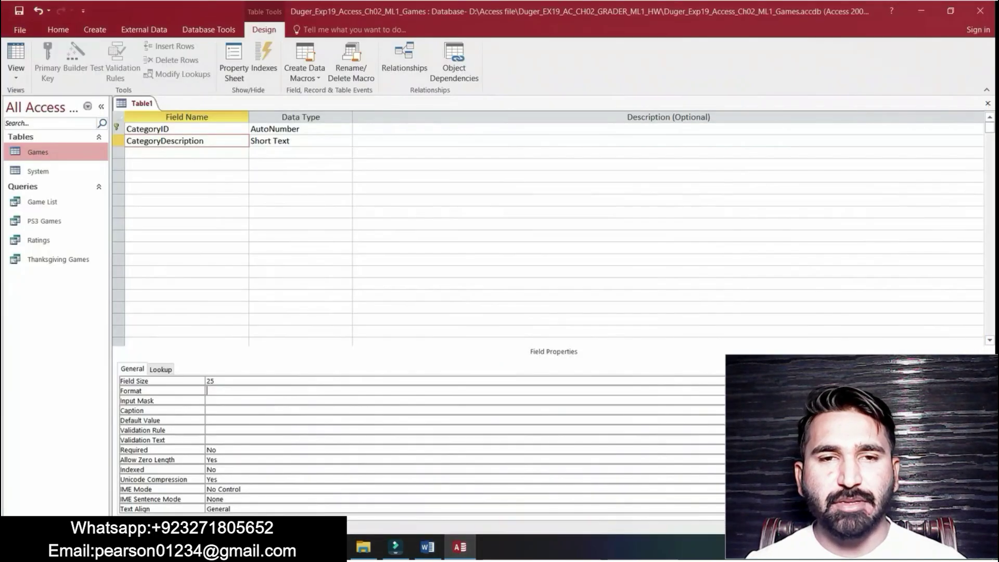
pyautogui.click(207, 410)
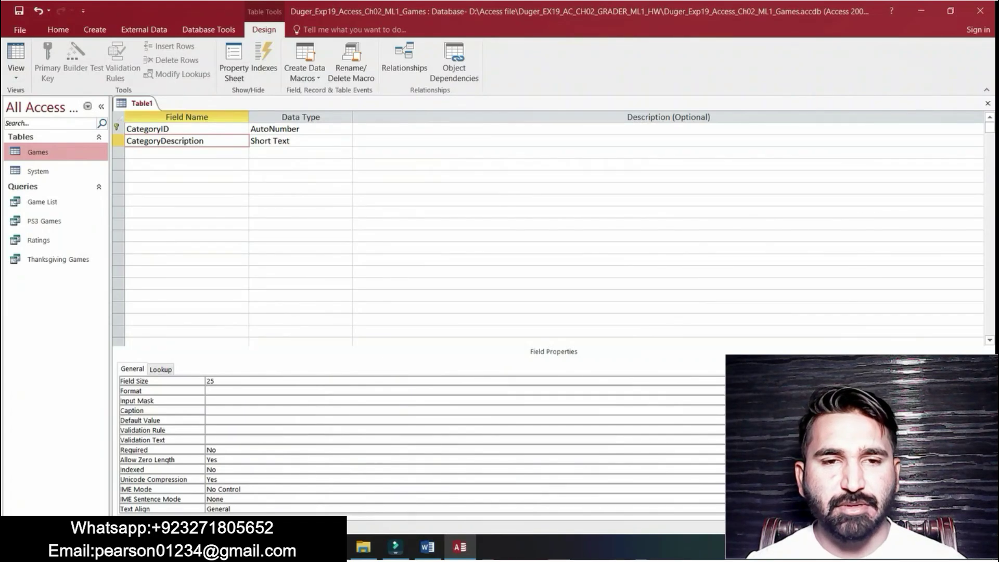
pyautogui.hotkey('ctrl', 'v')
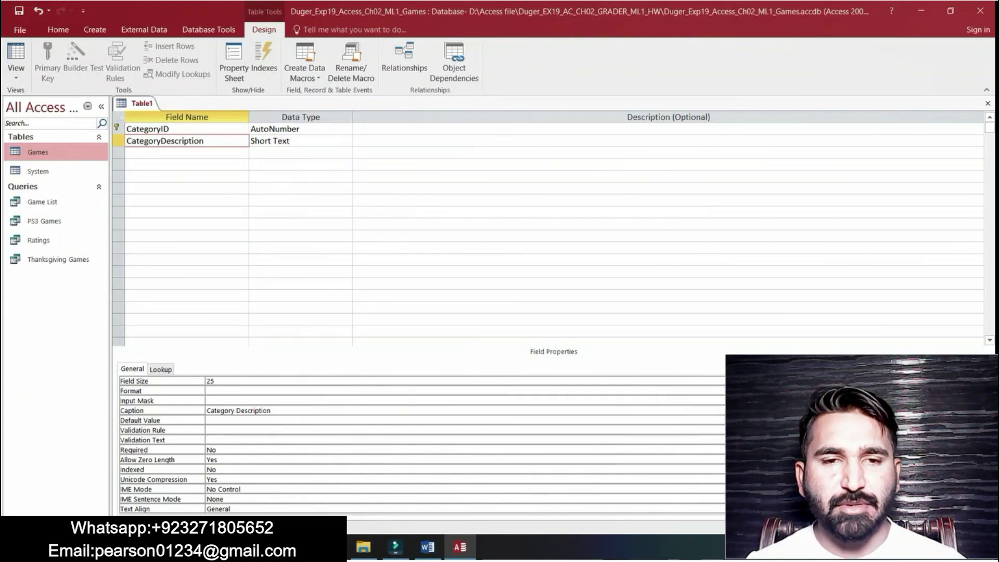
pyautogui.press('Return')
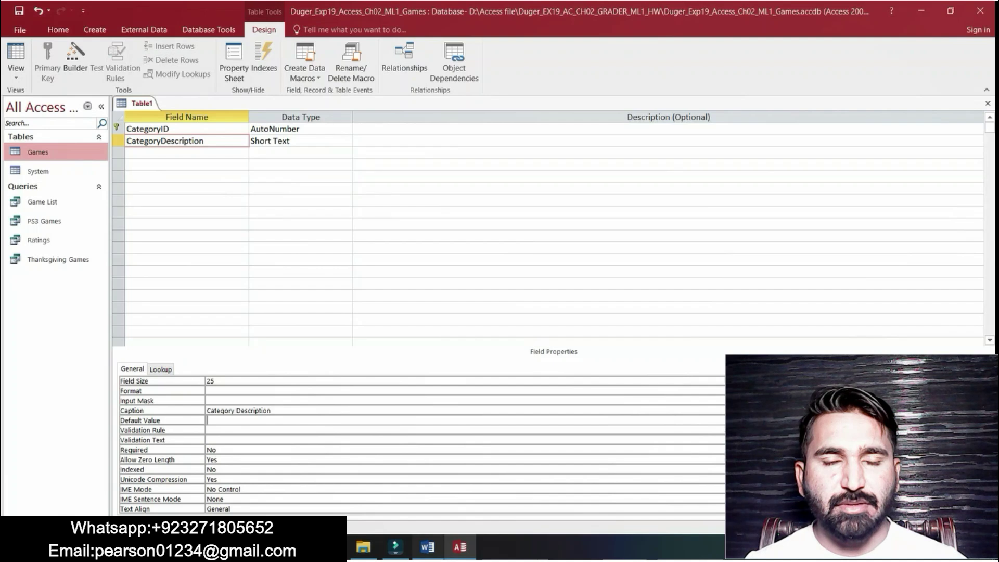
# Copy the table name from step 6 of the Word instructions and save the new table in Access as Category.
pyautogui.hotkey('alt', 'Tab')
pyautogui.moveTo(504, 266); pyautogui.dragTo(541, 266)
pyautogui.click(494, 266)
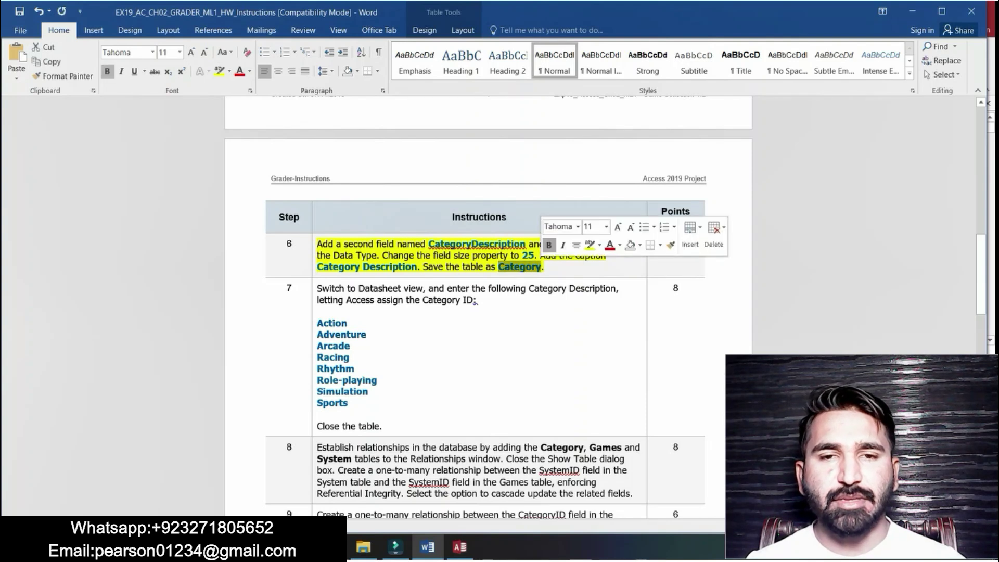
pyautogui.hotkey('alt', 'Tab')
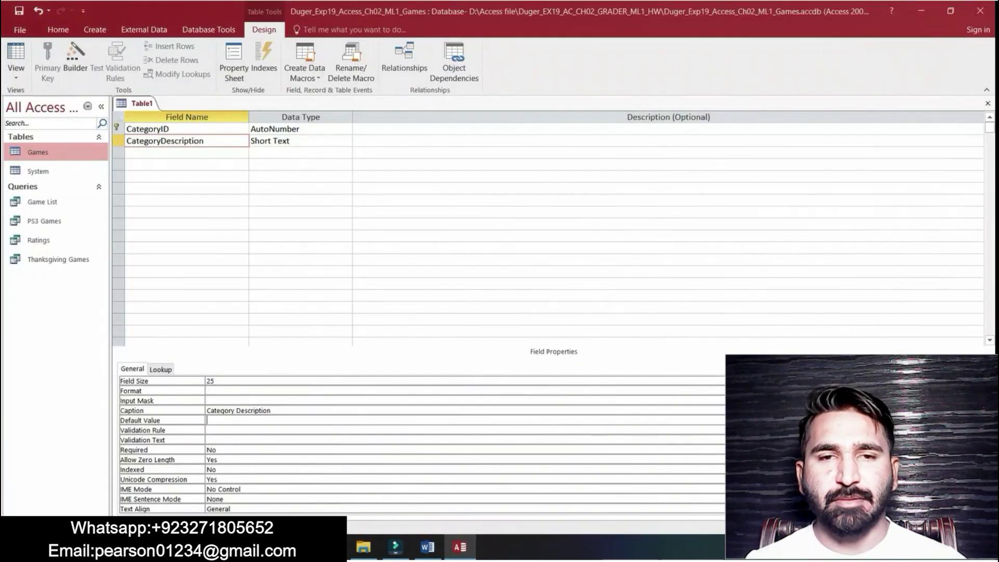
pyautogui.rightClick(150, 106)
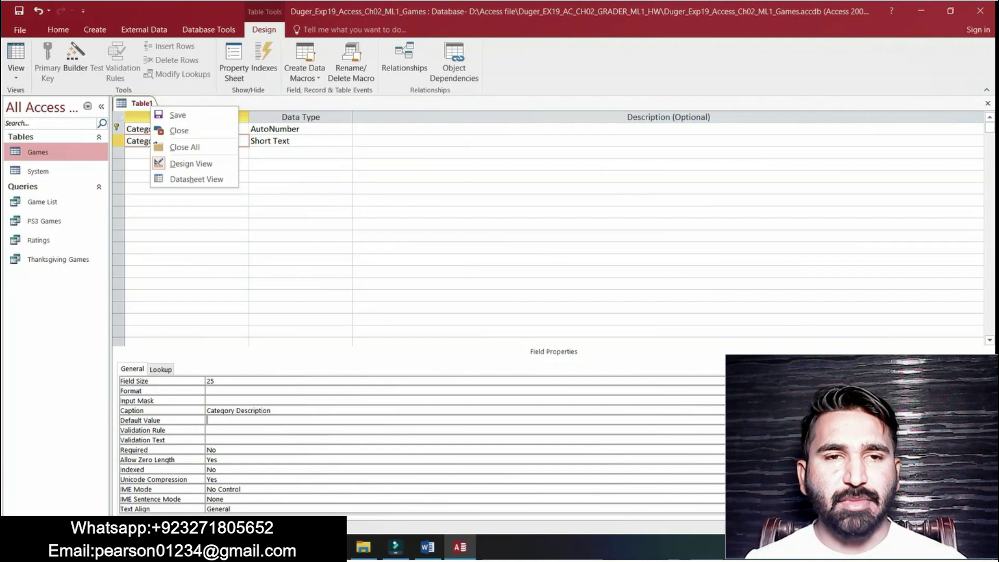
pyautogui.click(177, 114)
pyautogui.write('Category')
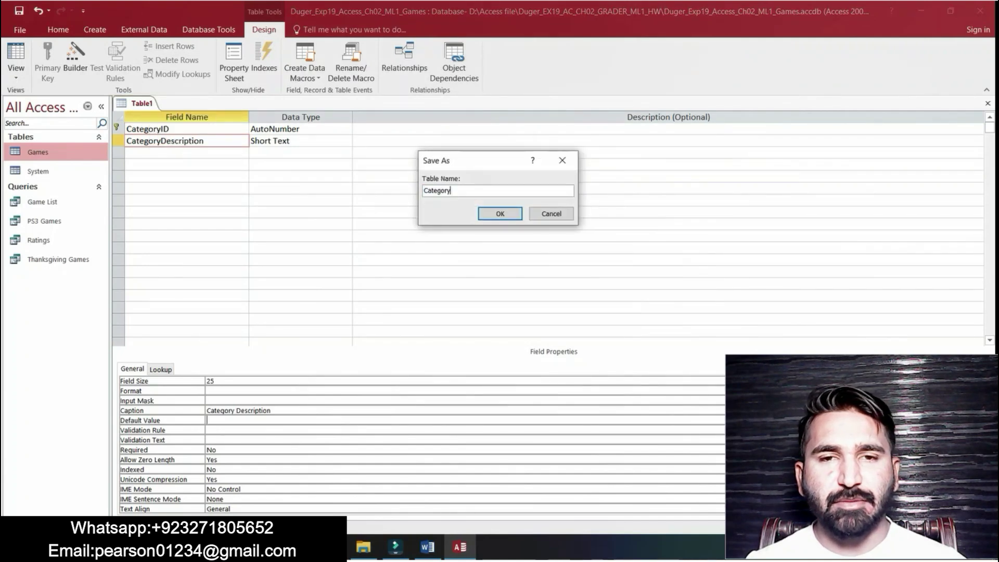
pyautogui.press('Return')
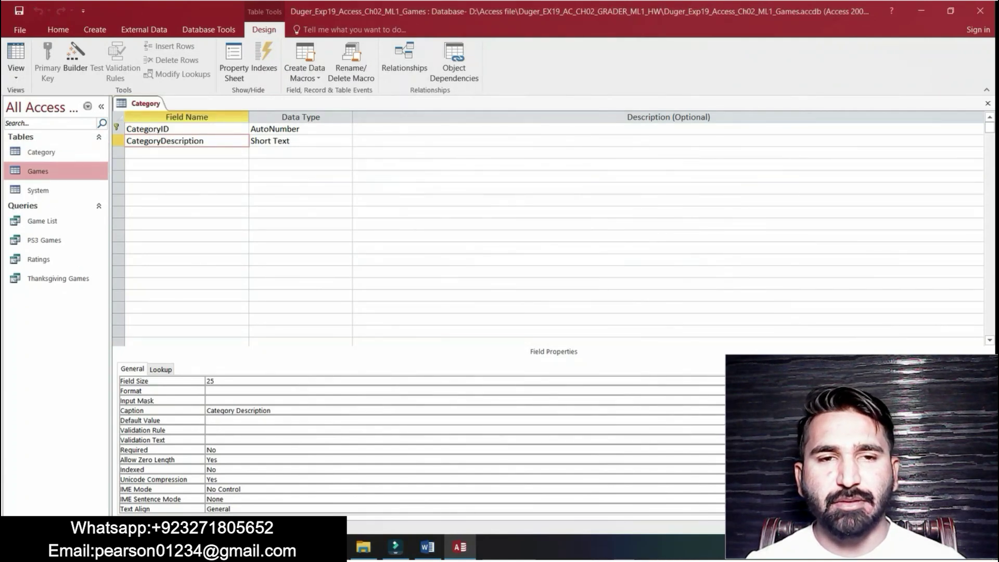
# Close the Category table in Access.
pyautogui.rightClick(150, 103)
pyautogui.click(182, 177)
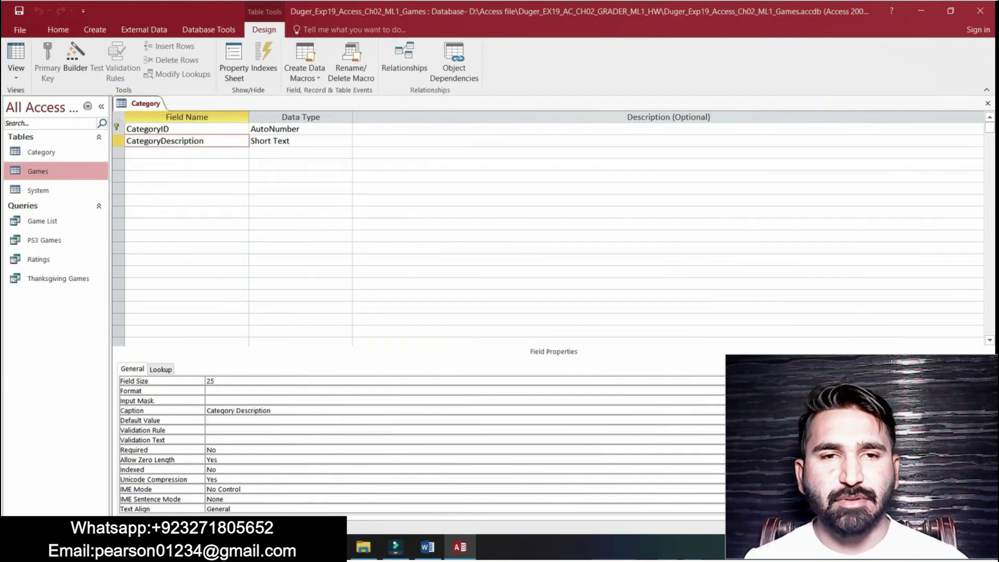
pyautogui.rightClick(151, 103)
pyautogui.click(172, 128)
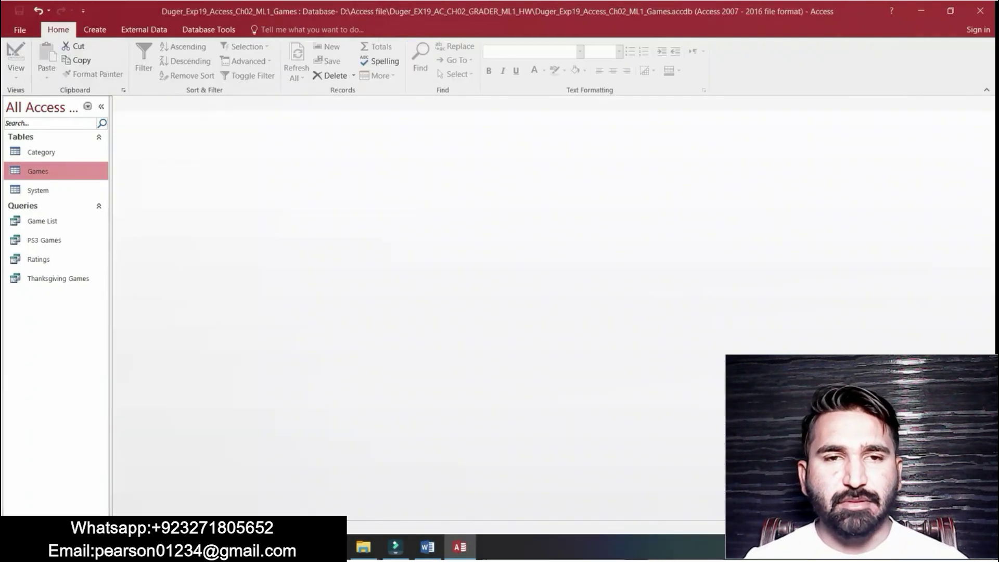
# Switch to the Word instructions and highlight all of step 7 in yellow, including the list of category descriptions.
pyautogui.click(427, 546)
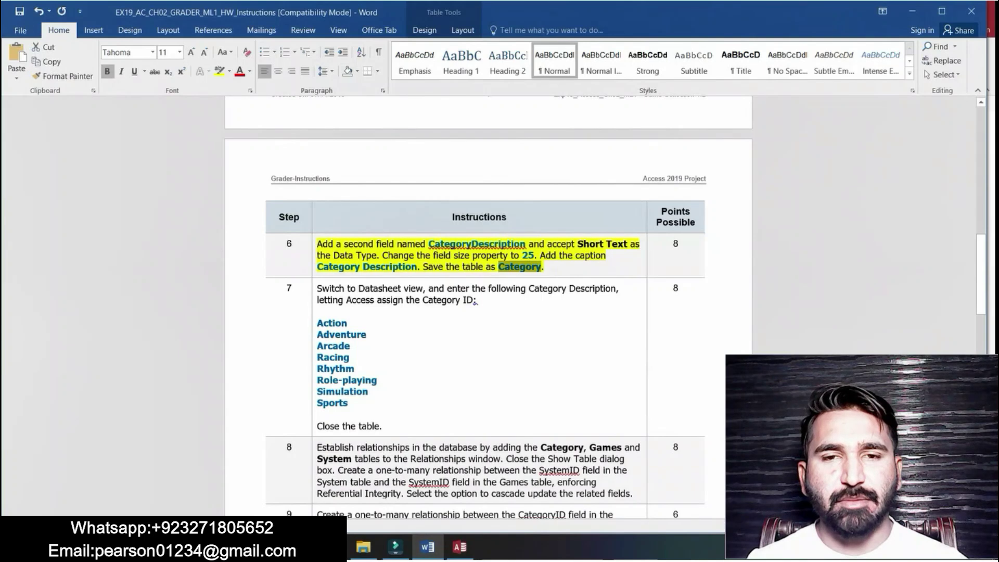
pyautogui.click(477, 301)
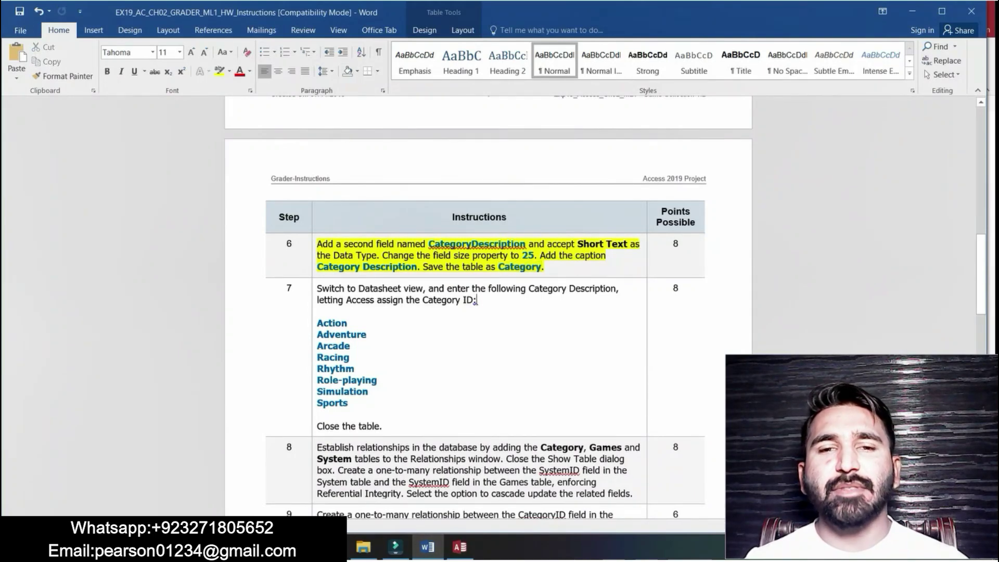
pyautogui.moveTo(316, 288); pyautogui.dragTo(383, 427)
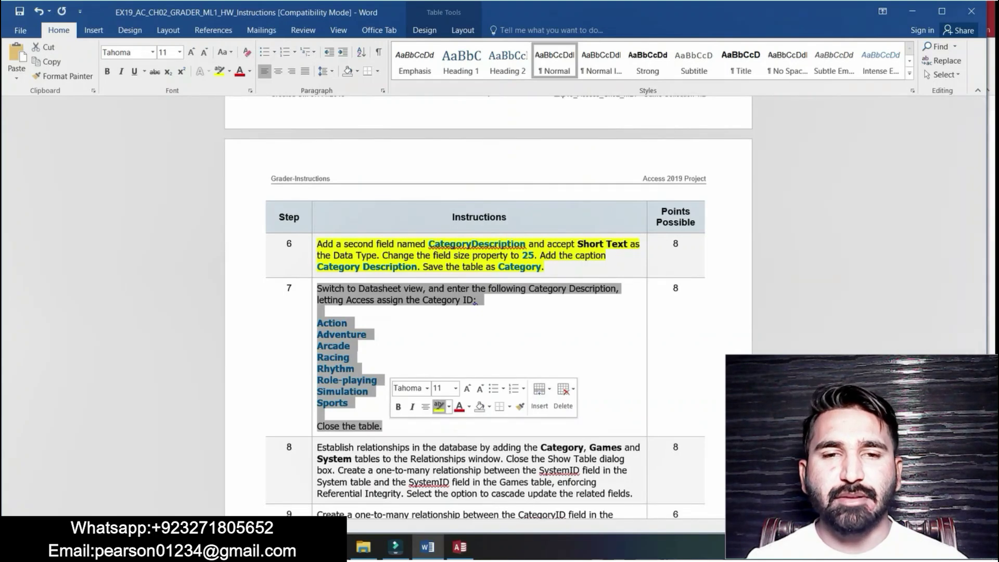
pyautogui.click(438, 407)
pyautogui.click(367, 334)
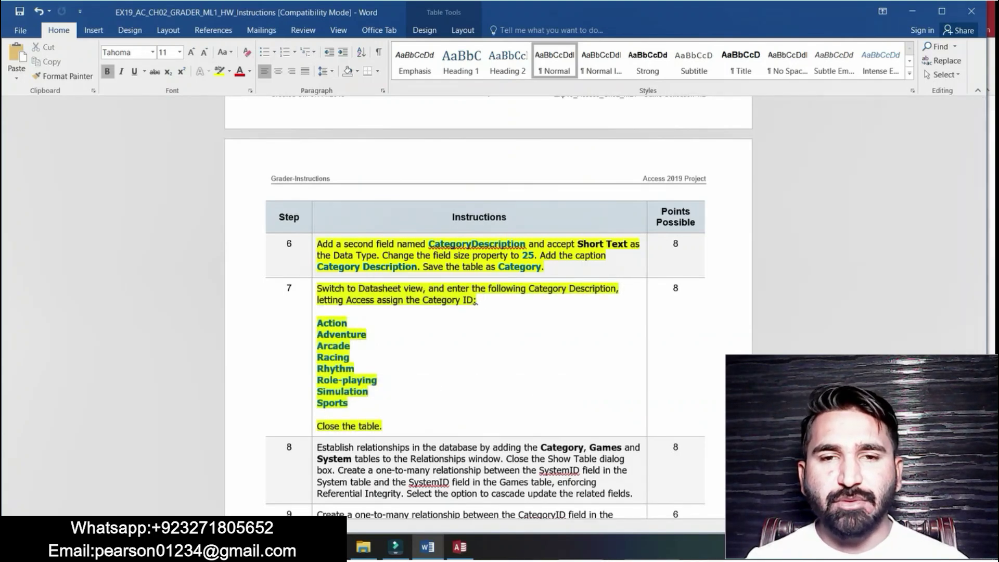
pyautogui.moveTo(981, 297); pyautogui.dragTo(980, 322)
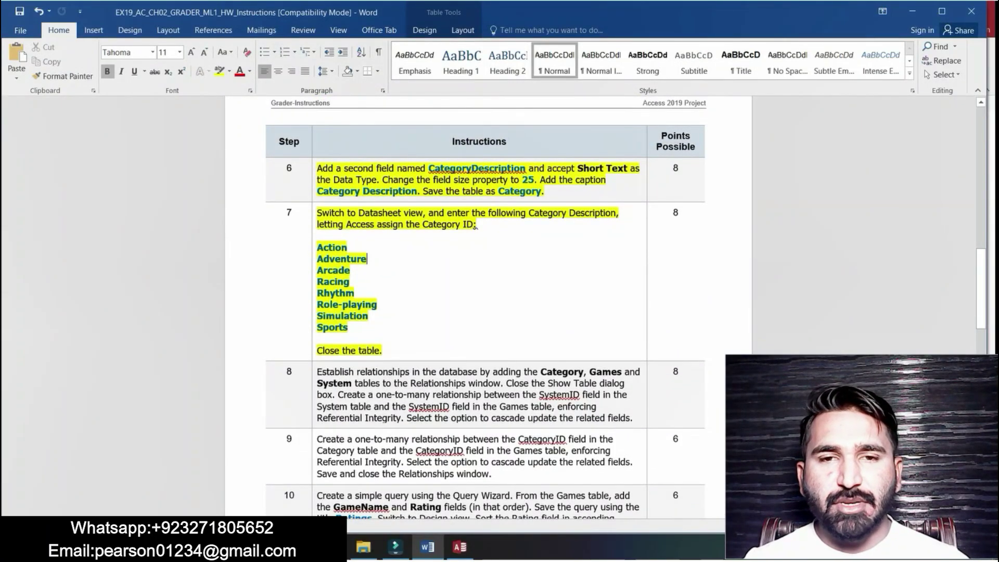
# Open the Category table in Access, enter Action from step 7 as the first Category Description, and return to the Word instructions.
pyautogui.click(460, 547)
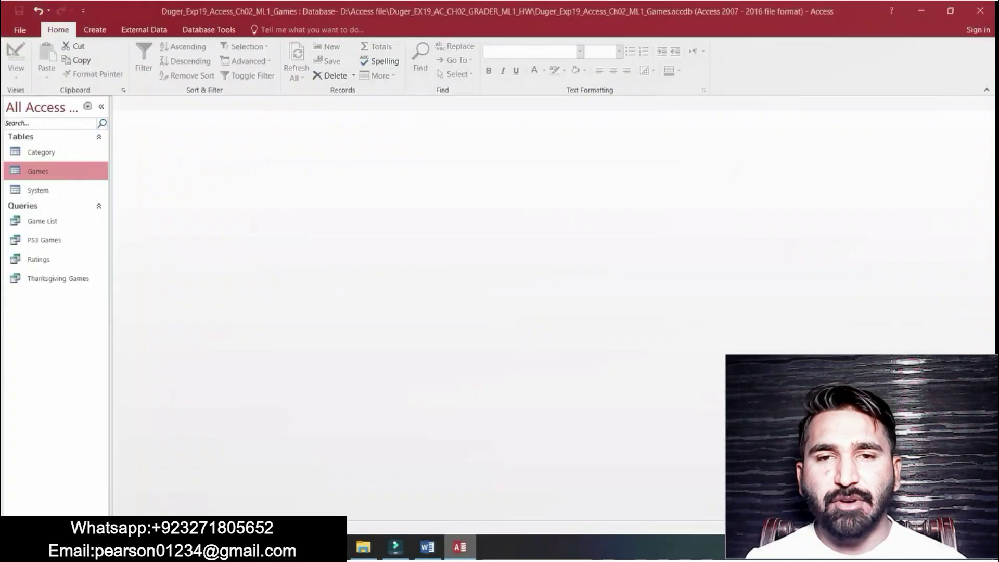
pyautogui.doubleClick(41, 152)
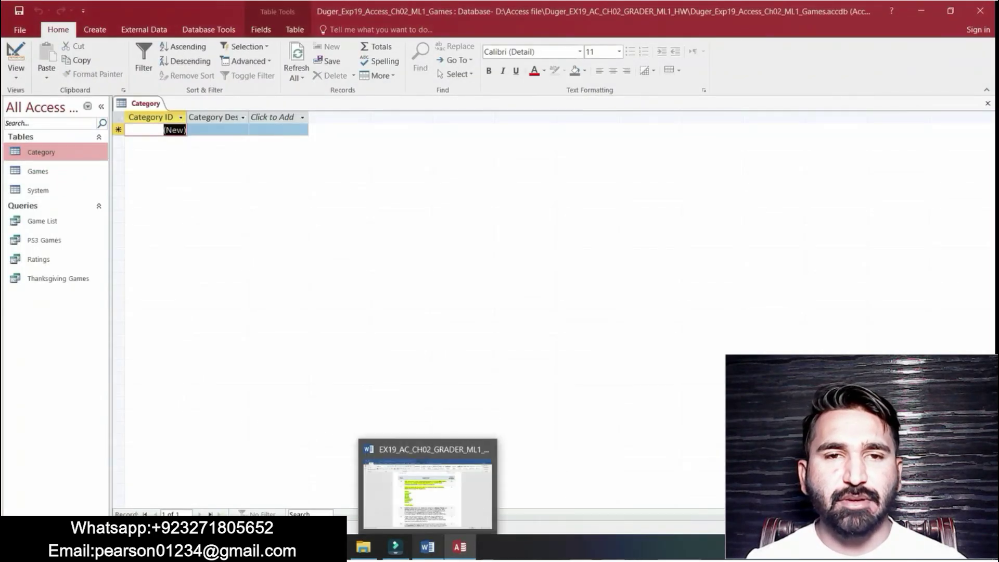
pyautogui.click(428, 546)
pyautogui.moveTo(318, 247); pyautogui.dragTo(347, 248)
pyautogui.hotkey('ctrl', 'c')
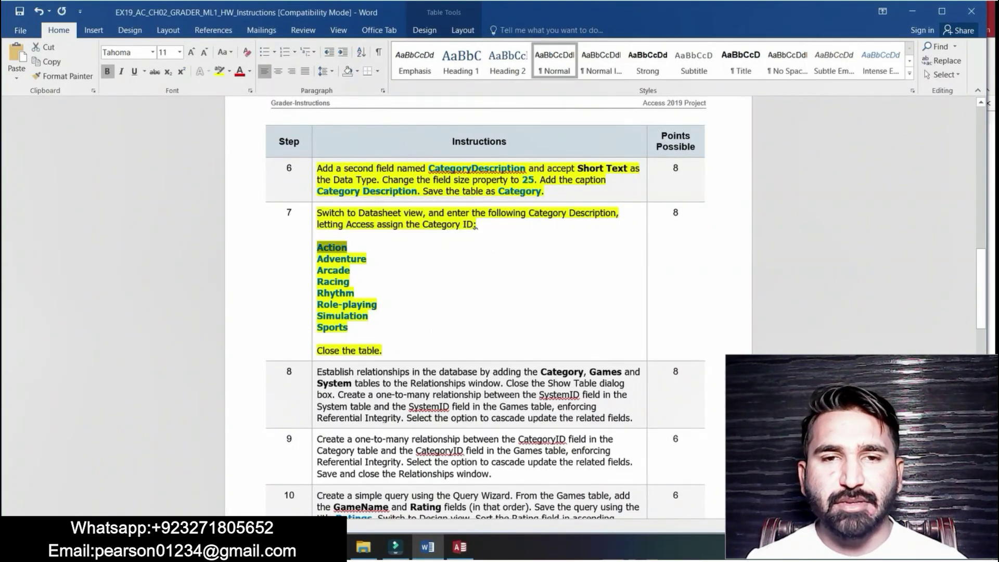
pyautogui.click(459, 547)
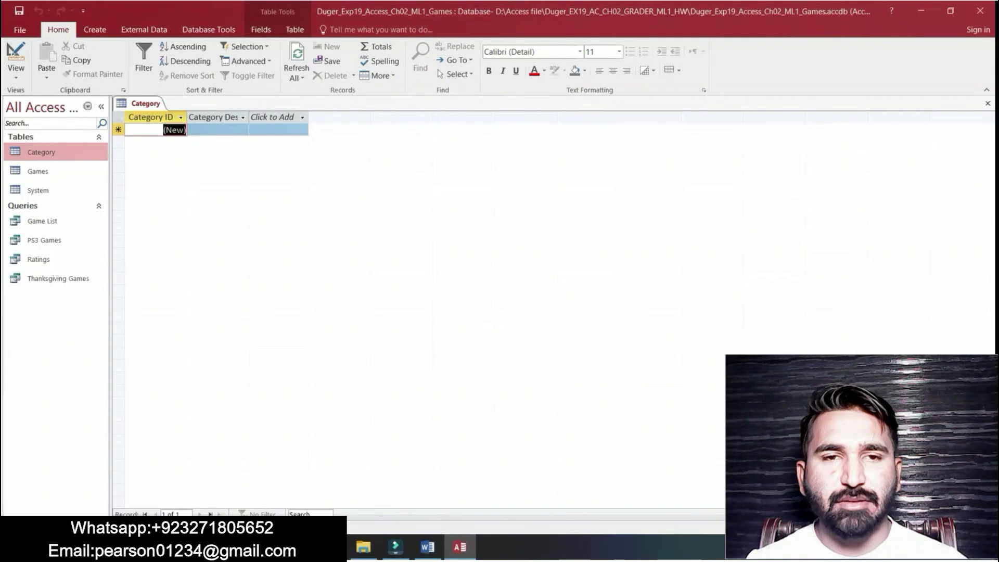
pyautogui.click(218, 129)
pyautogui.hotkey('ctrl', 'v')
pyautogui.press('Tab')
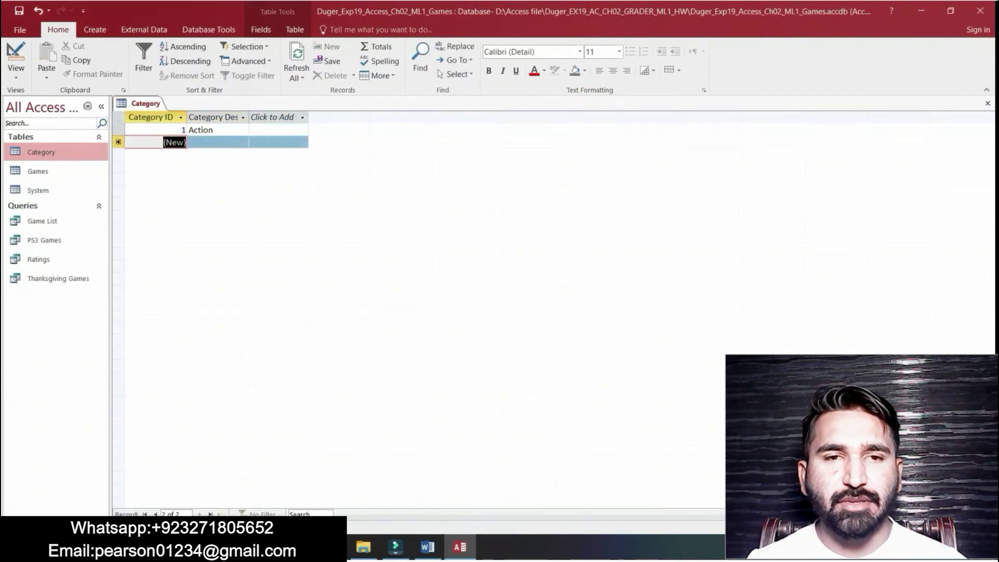
pyautogui.click(428, 547)
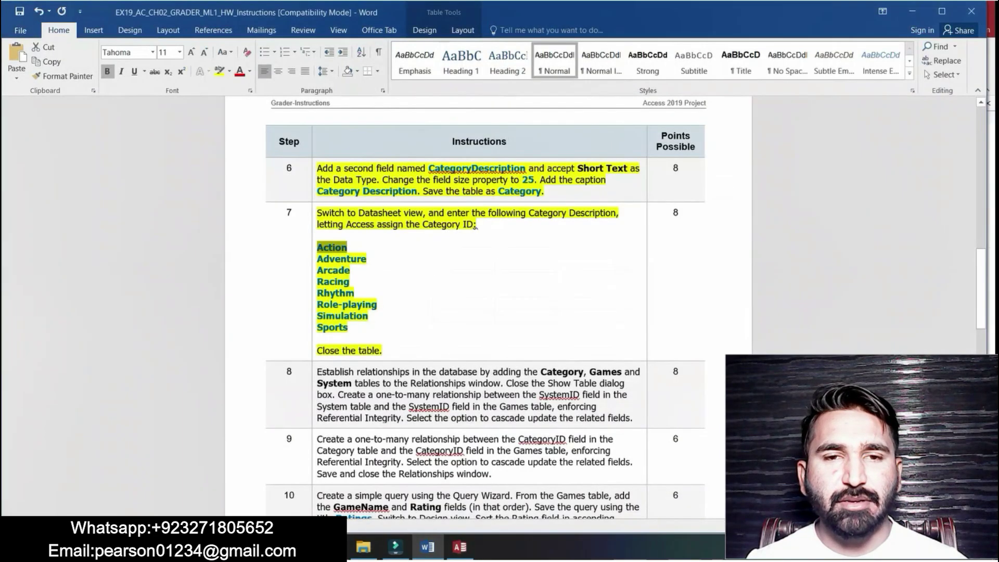
# Copy Adventure from step 7 of the Word instructions and enter it in Access as the second Category Description.
pyautogui.moveTo(317, 259); pyautogui.dragTo(361, 259)
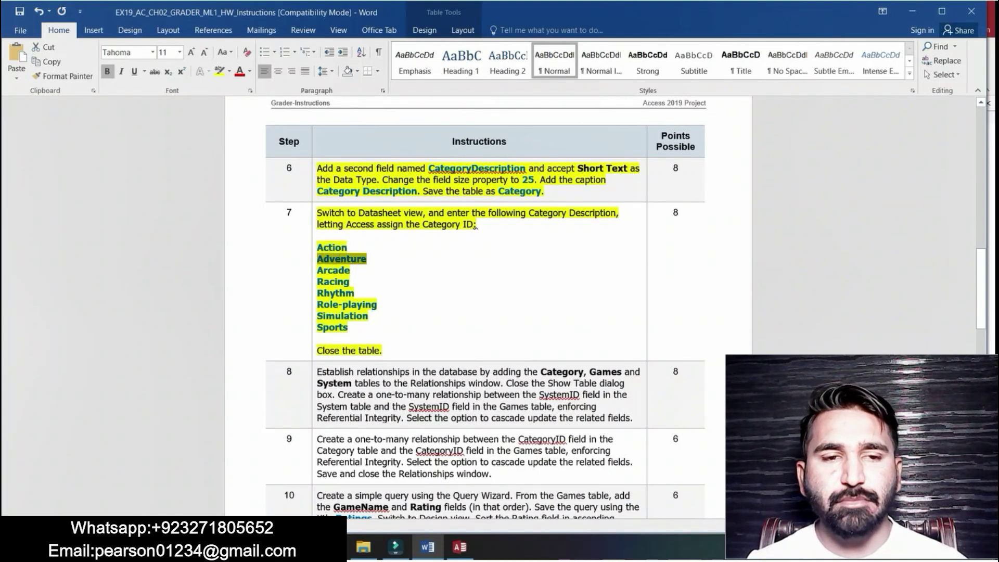
pyautogui.hotkey('alt', 'Tab')
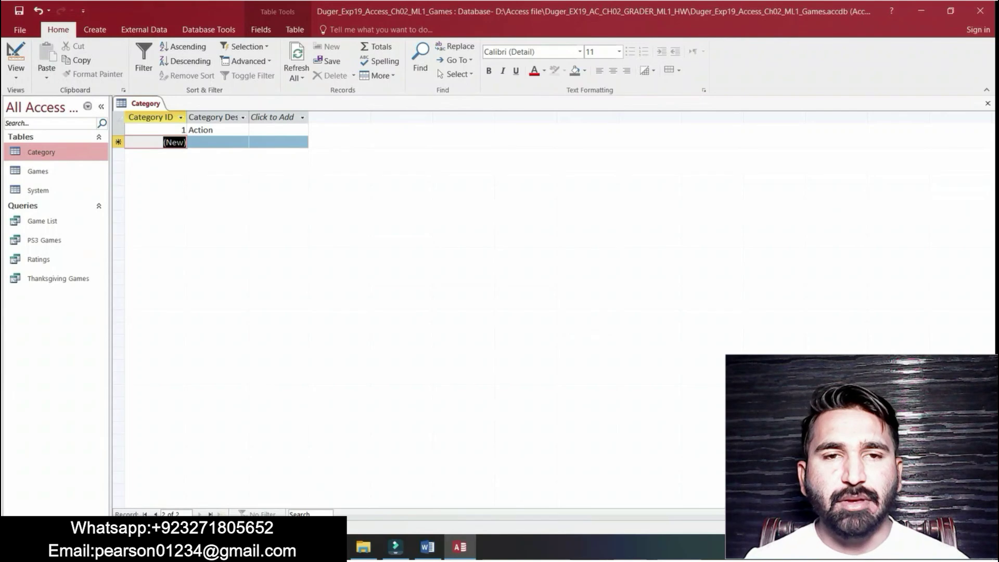
pyautogui.press('Tab')
pyautogui.write('Adventure')
pyautogui.press('Tab')
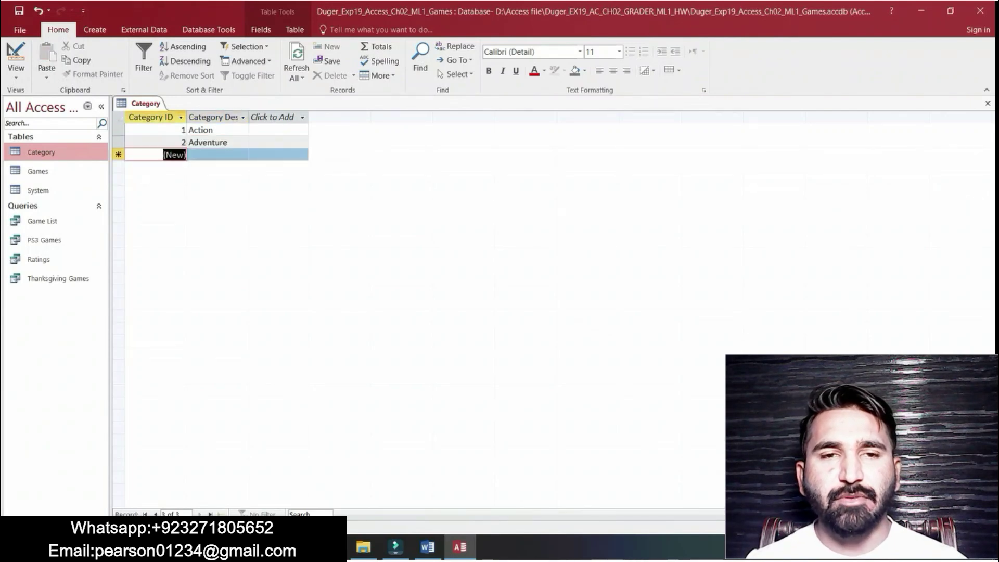
# Copy Arcade from the step 7 list in Word and enter it as the third Category Description in Access.
pyautogui.hotkey('alt', 'Tab')
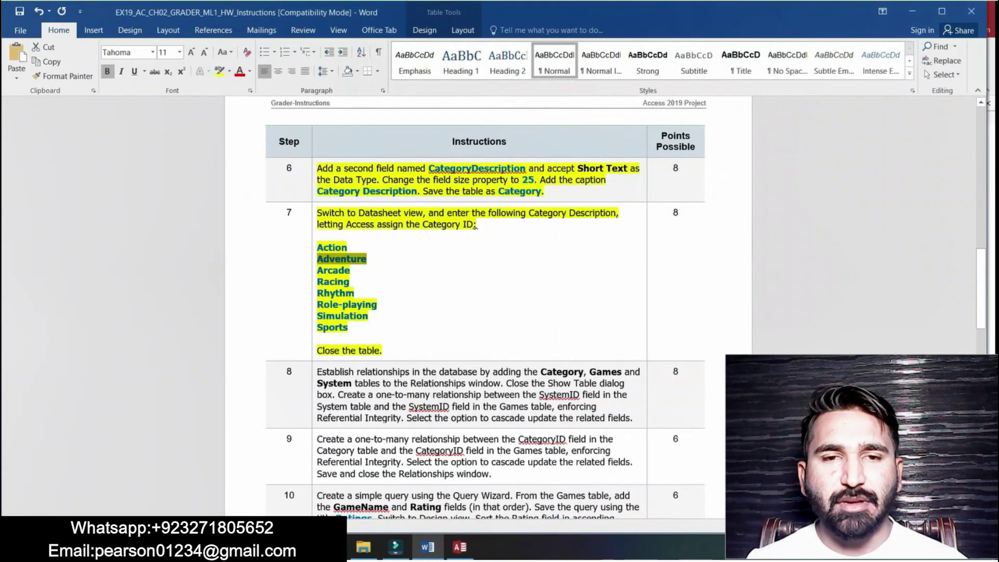
pyautogui.moveTo(317, 270); pyautogui.dragTo(350, 270)
pyautogui.hotkey('ctrl', 'c')
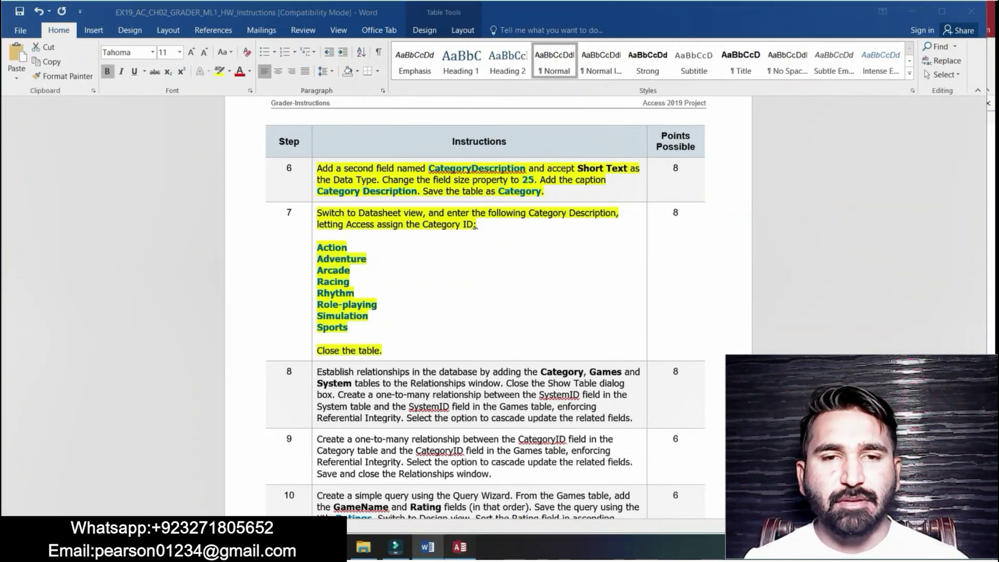
pyautogui.hotkey('alt', 'Tab')
pyautogui.press('Tab')
pyautogui.hotkey('ctrl', 'v')
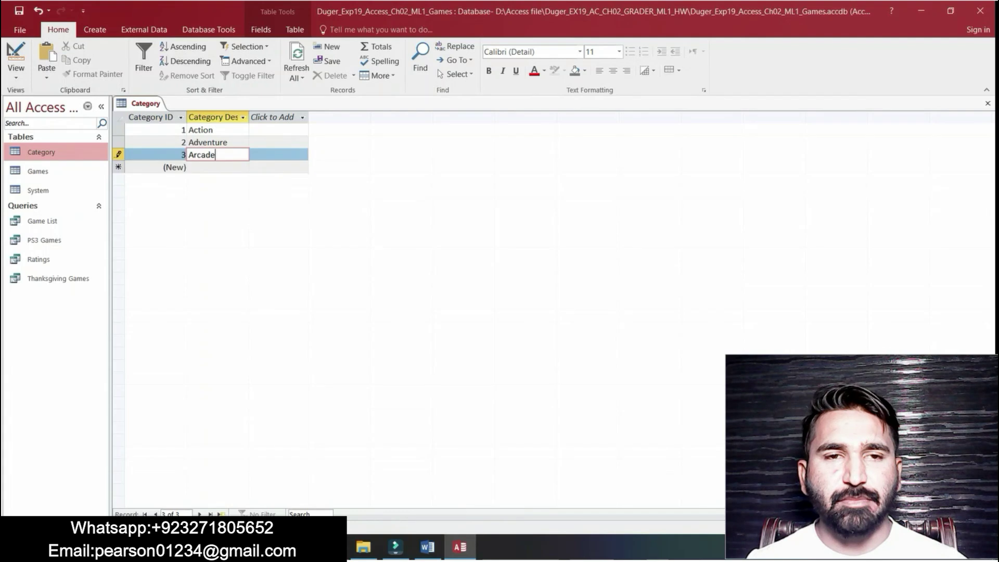
pyautogui.press('Tab')
# Copy Racing from the step 7 list in Word and enter it as the fourth Category Description in Access.
pyautogui.hotkey('alt', 'Tab')
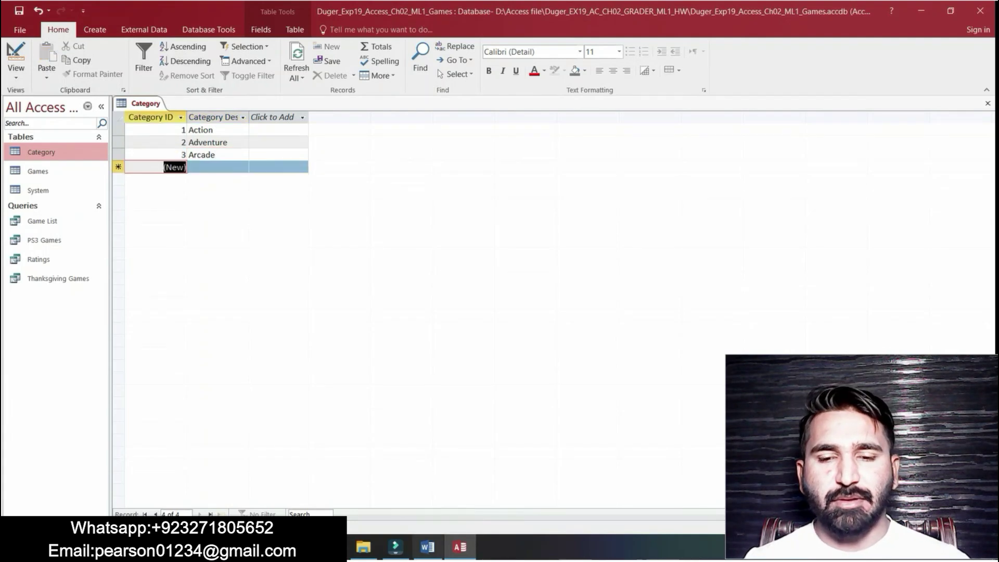
pyautogui.moveTo(317, 281); pyautogui.dragTo(349, 281)
pyautogui.hotkey('ctrl', 'c')
pyautogui.hotkey('alt', 'Tab')
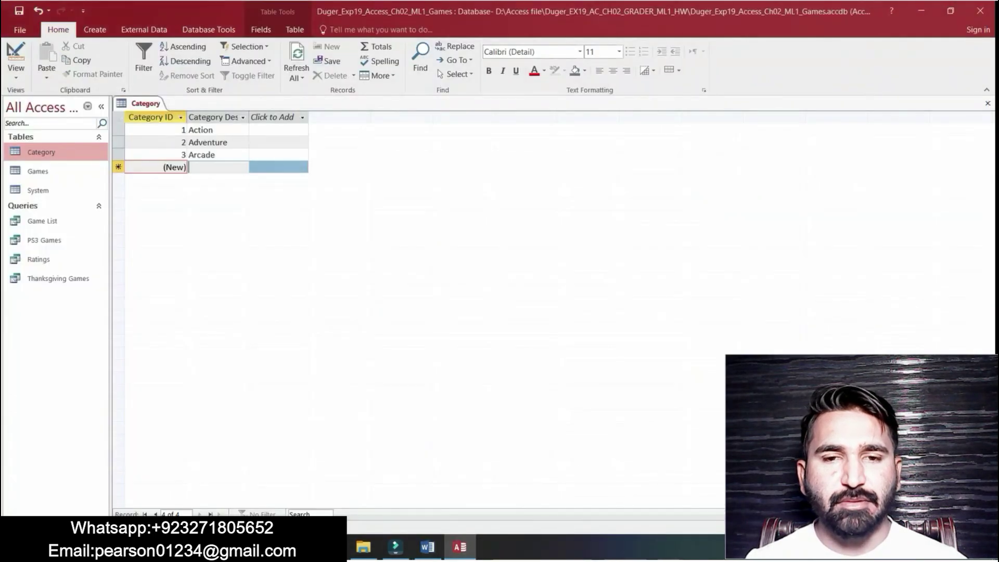
pyautogui.press('Tab')
pyautogui.hotkey('ctrl', 'v')
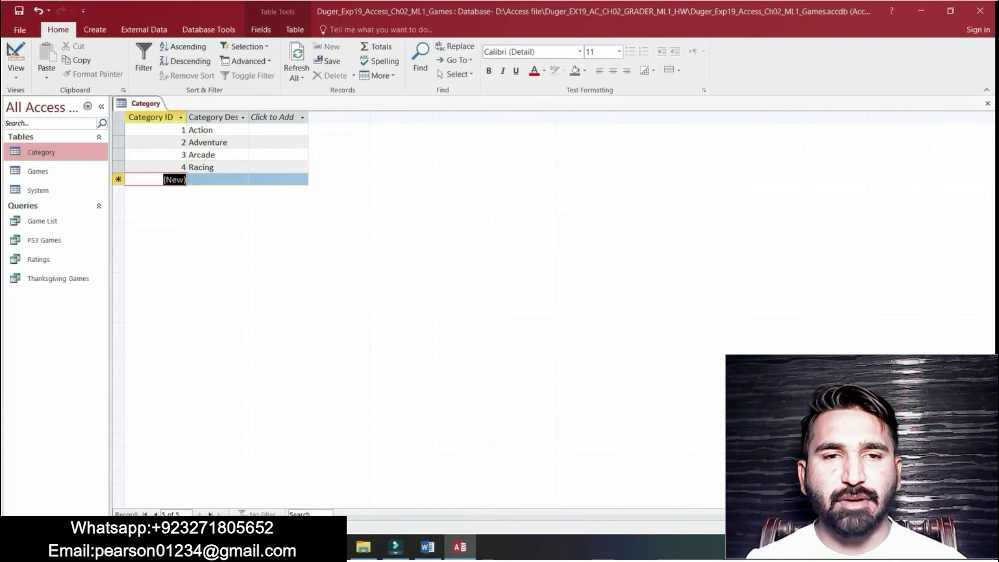
# Copy Rhythm from the step 7 list in Word and enter it as the fifth Category Description in Access.
pyautogui.hotkey('alt', 'Tab')
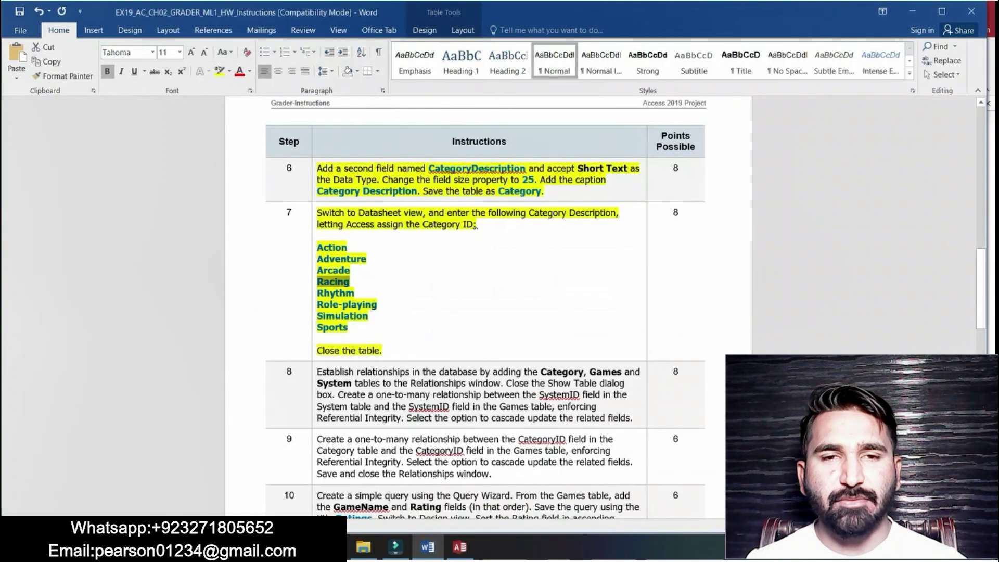
pyautogui.moveTo(317, 293); pyautogui.dragTo(354, 293)
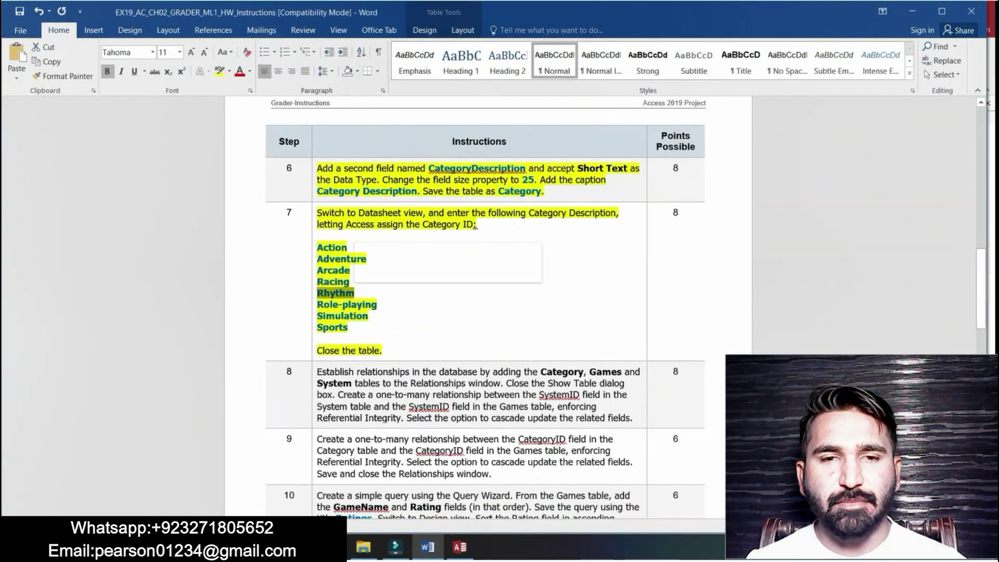
pyautogui.hotkey('alt', 'Tab')
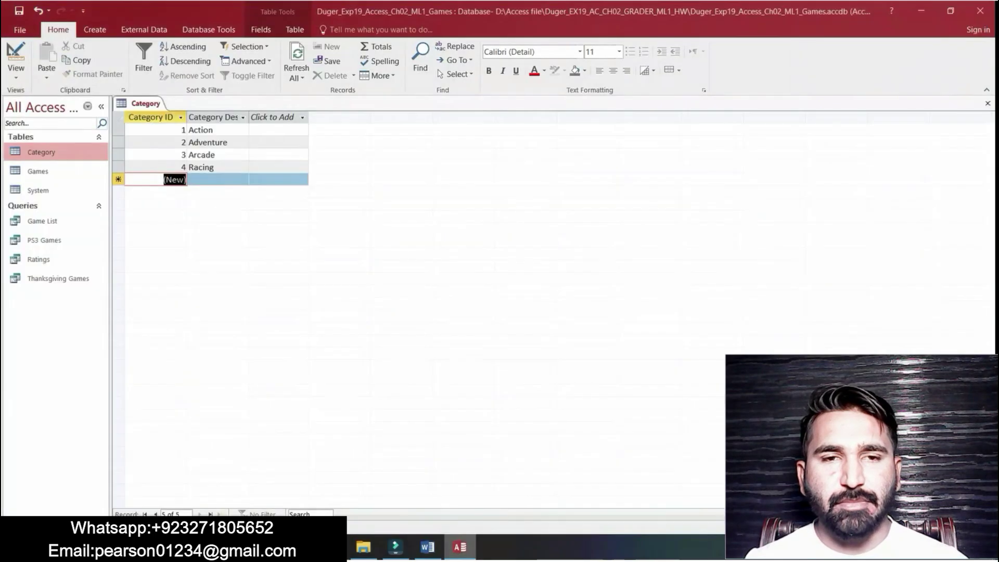
pyautogui.hotkey('ctrl', 'v')
pyautogui.press('Tab')
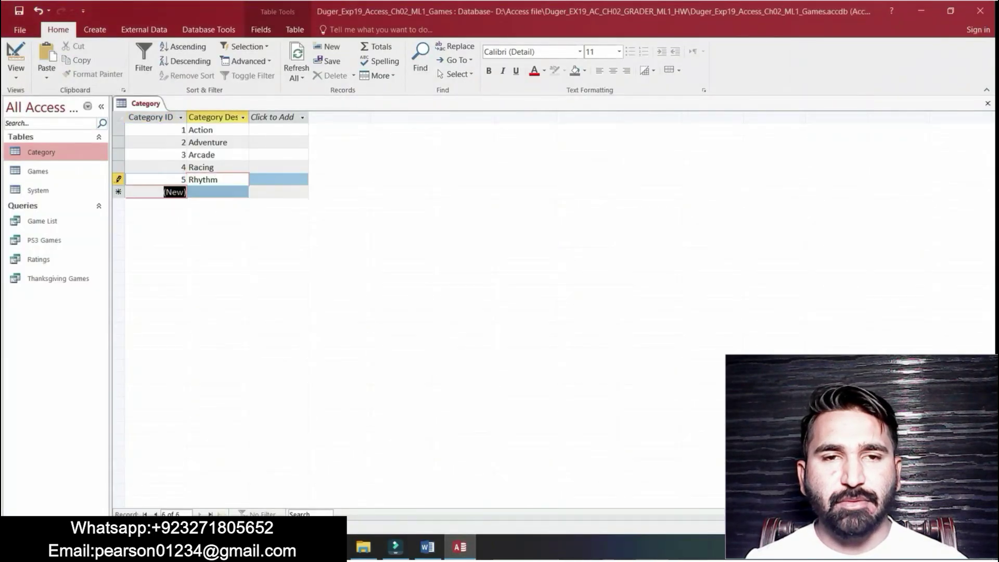
# Copy Role-playing from the step 7 list in Word and enter it as the sixth Category Description in Access.
pyautogui.hotkey('alt', 'Tab')
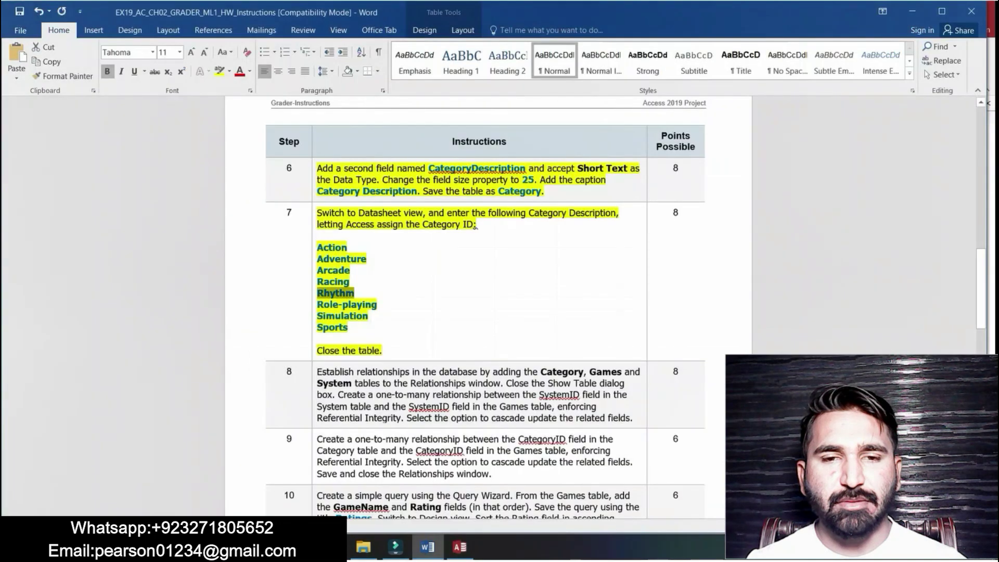
pyautogui.press('Down')
pyautogui.press('Home')
pyautogui.hotkey('shift', 'End')
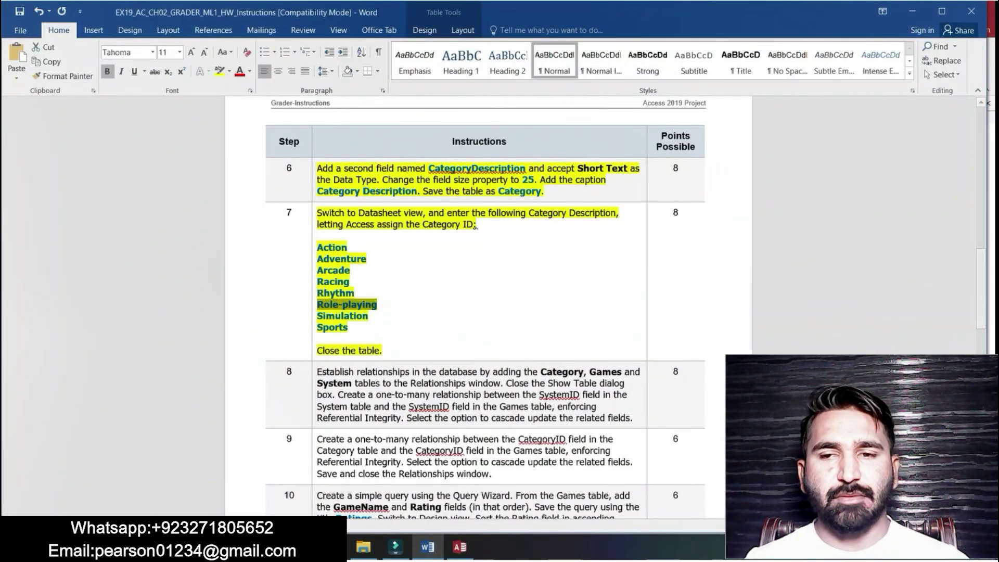
pyautogui.hotkey('alt', 'Tab')
pyautogui.press('Tab')
pyautogui.hotkey('ctrl', 'v')
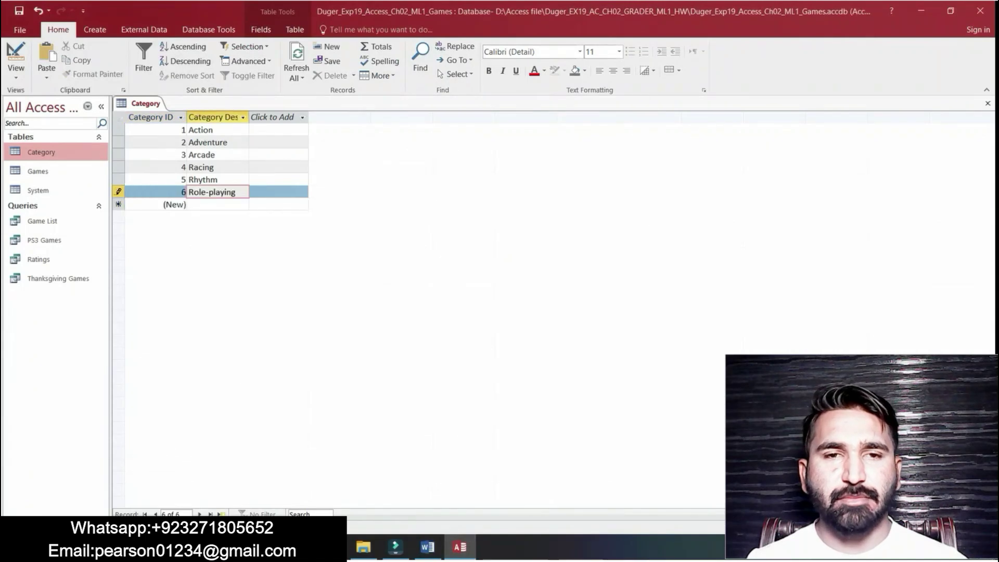
pyautogui.press('Tab')
# Copy Simulation from the step 7 list in Word and enter it as the seventh Category Description in Access.
pyautogui.hotkey('alt', 'Tab')
pyautogui.moveTo(317, 316); pyautogui.dragTo(375, 316)
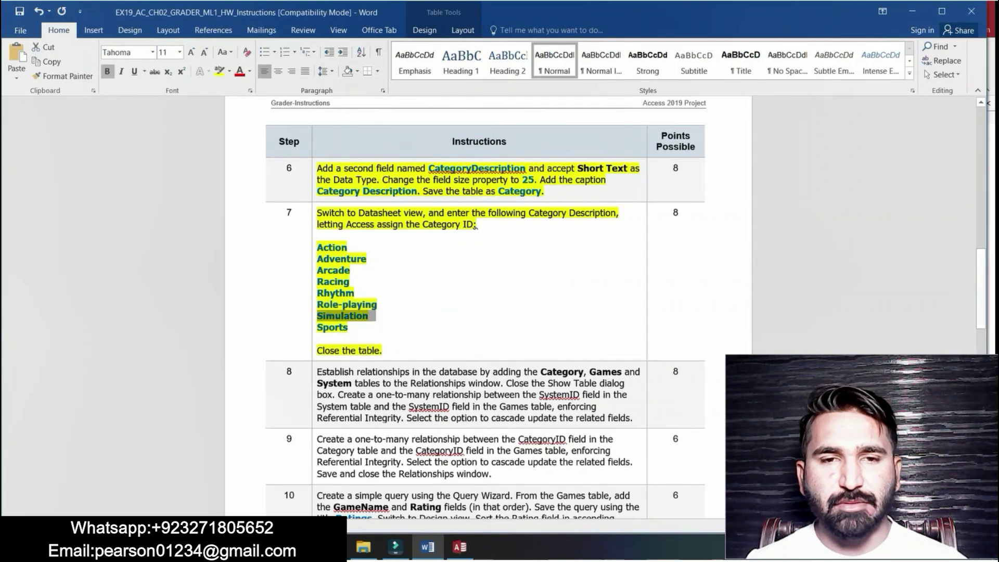
pyautogui.hotkey('alt', 'Tab')
pyautogui.press('Tab')
pyautogui.hotkey('ctrl', 'v')
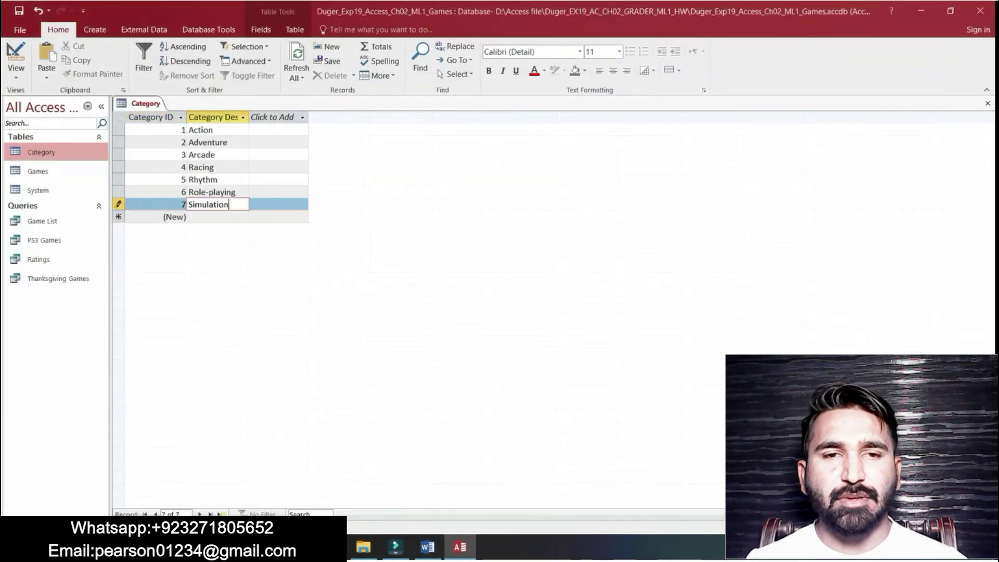
pyautogui.press('Tab')
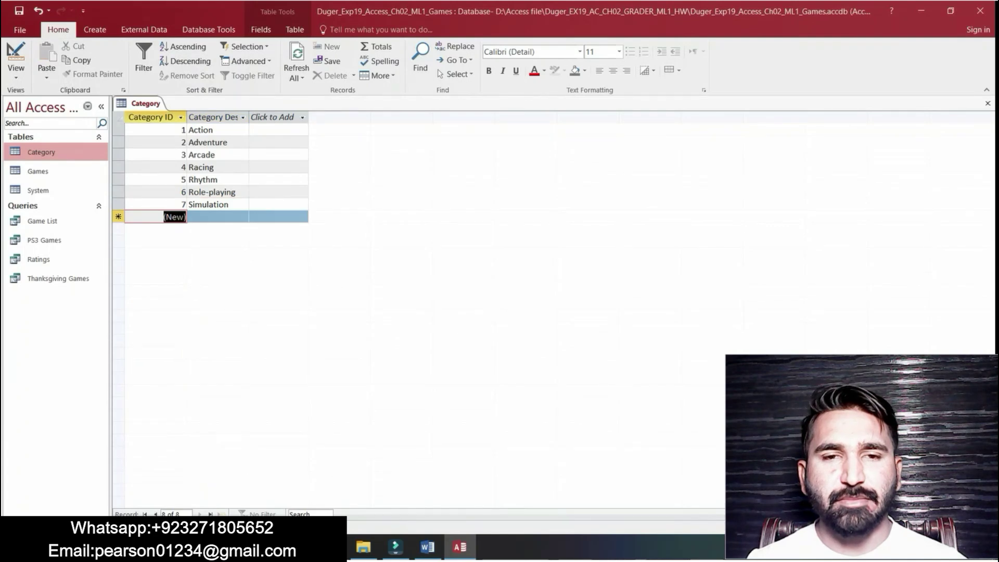
# Copy Sports from the step 7 list in Word and enter it as the eighth Category Description in Access.
pyautogui.hotkey('alt', 'Tab')
pyautogui.moveTo(317, 327); pyautogui.dragTo(333, 327)
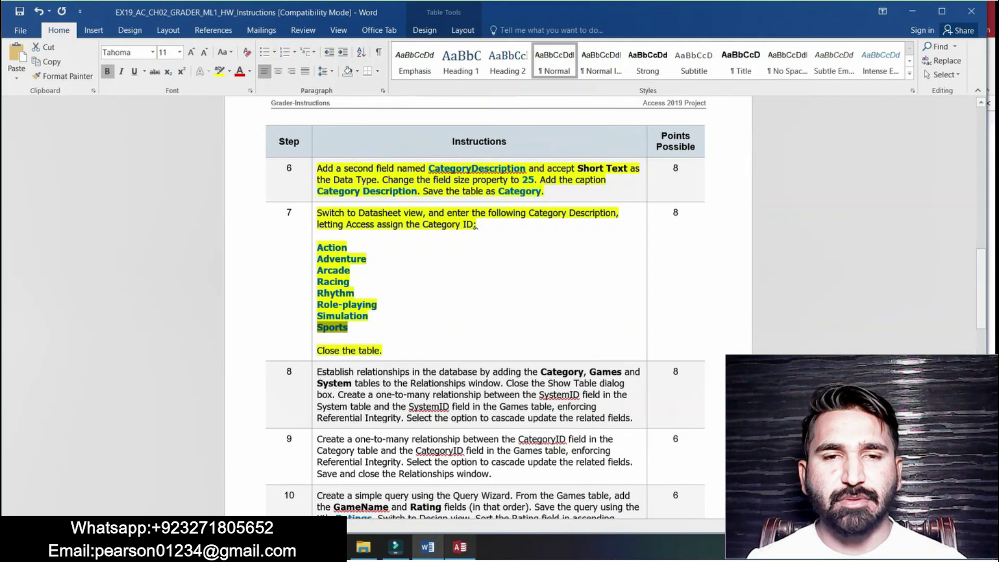
pyautogui.hotkey('alt', 'Tab')
pyautogui.press('Tab')
pyautogui.hotkey('ctrl', 'v')
pyautogui.press('Tab')
# Save and close the Category table.
pyautogui.rightClick(149, 103)
pyautogui.click(169, 111)
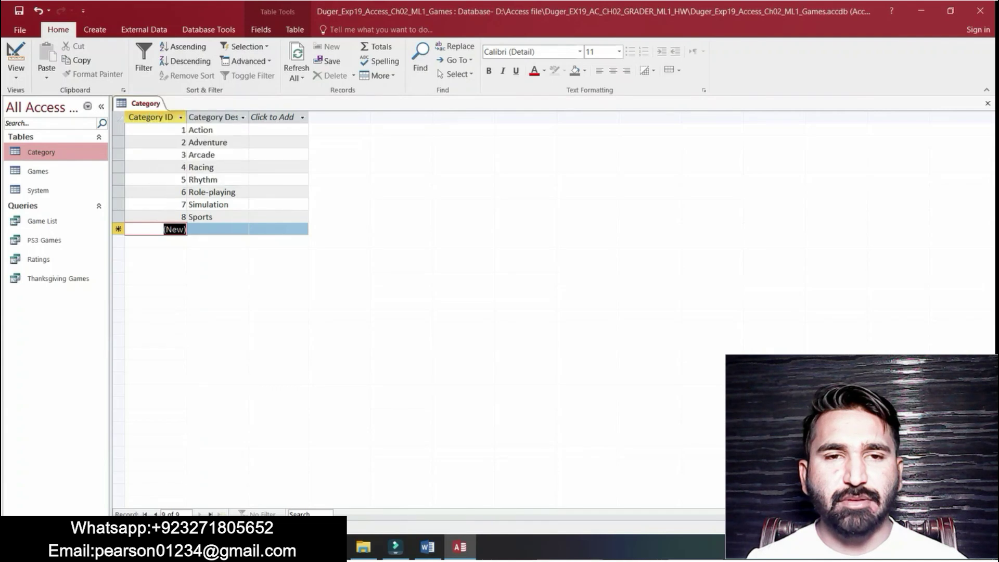
pyautogui.rightClick(149, 103)
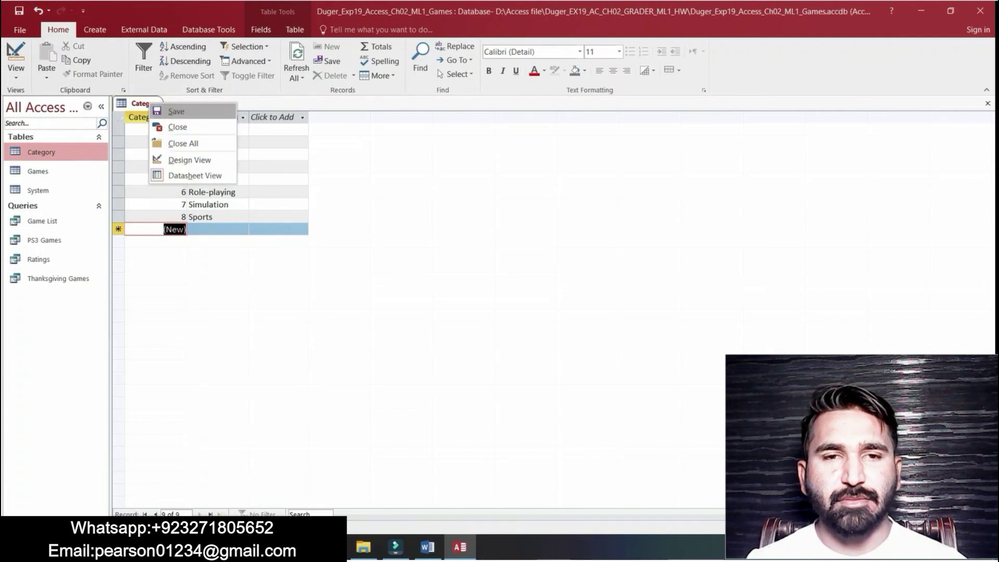
pyautogui.click(169, 125)
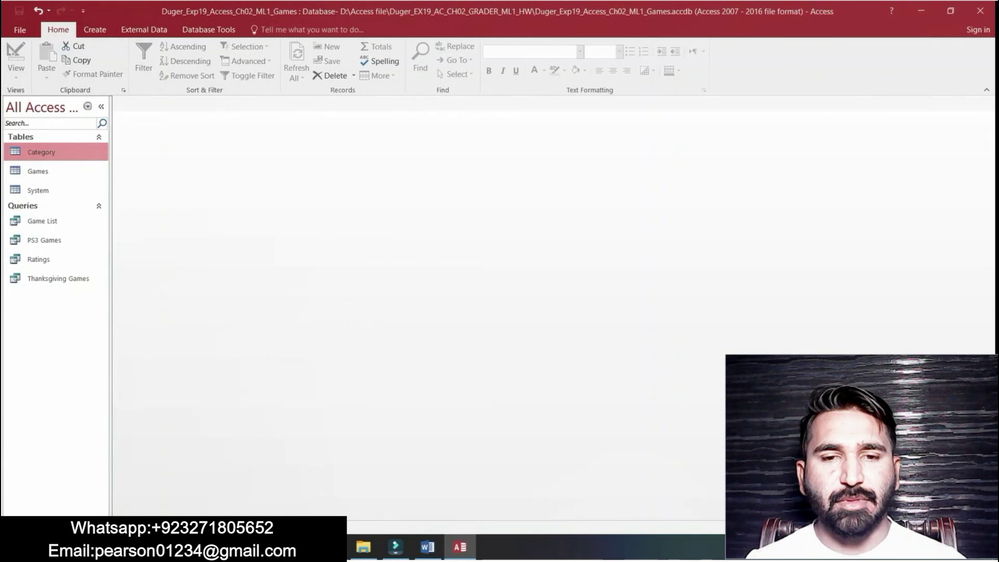
# Switch to the Word instructions and look back at the earlier steps on page 1.
pyautogui.click(427, 547)
pyautogui.moveTo(980, 255); pyautogui.dragTo(981, 121)
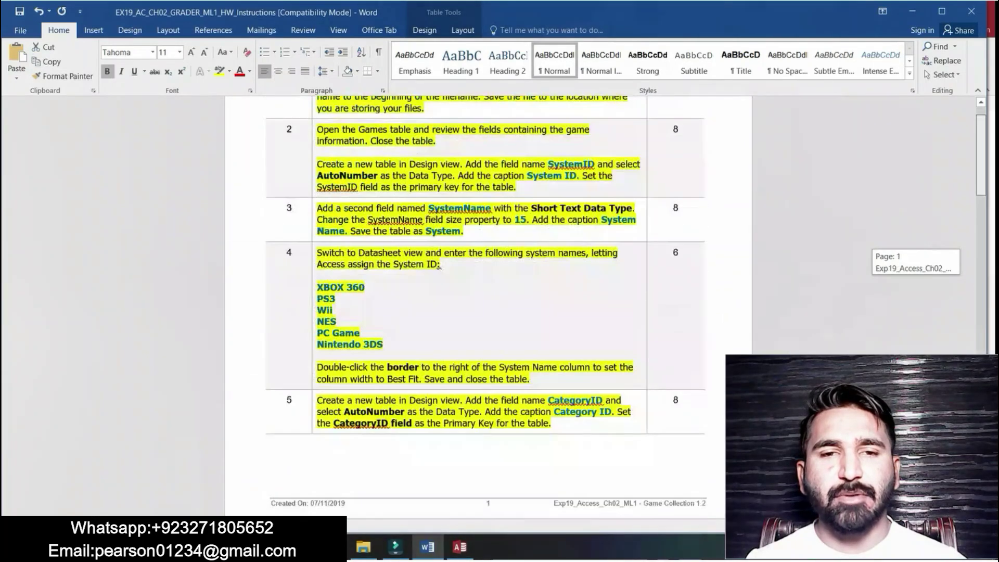